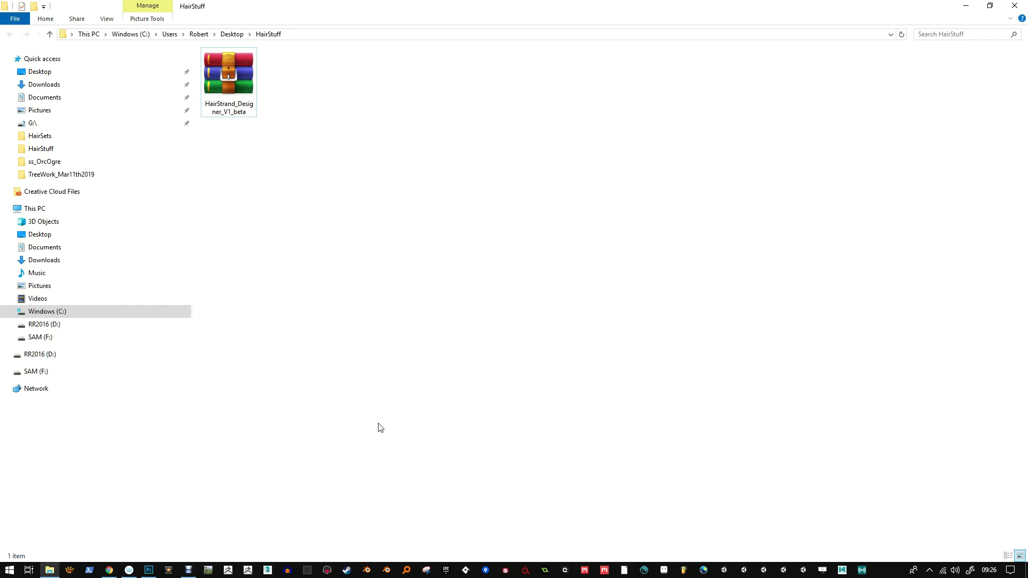
Extract HairStrand_Designer_V1_beta to its own folder and launch HairStrand_Designer_V1 from inside it
right_click(232, 91)
click(175, 143)
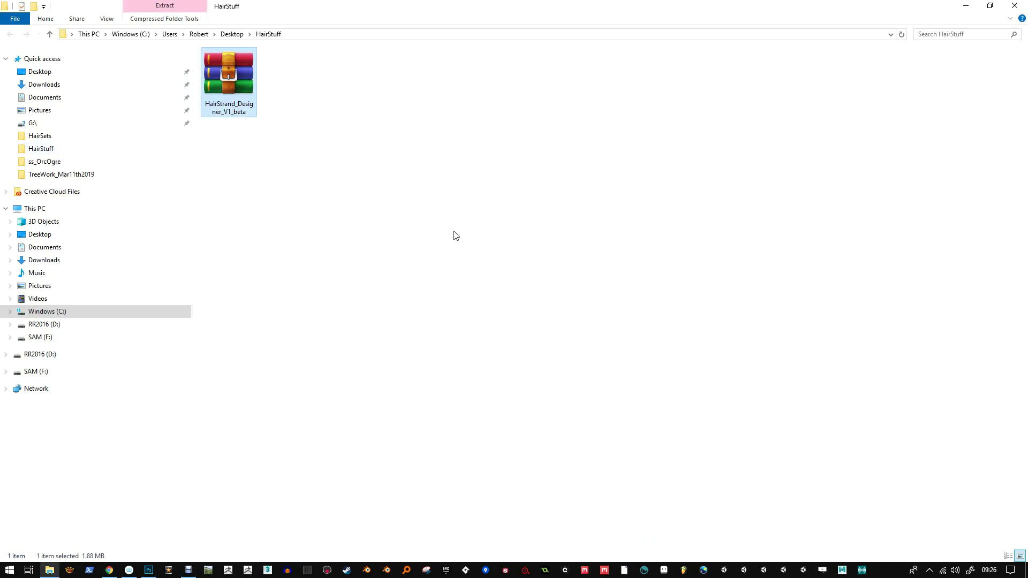
double_click(228, 81)
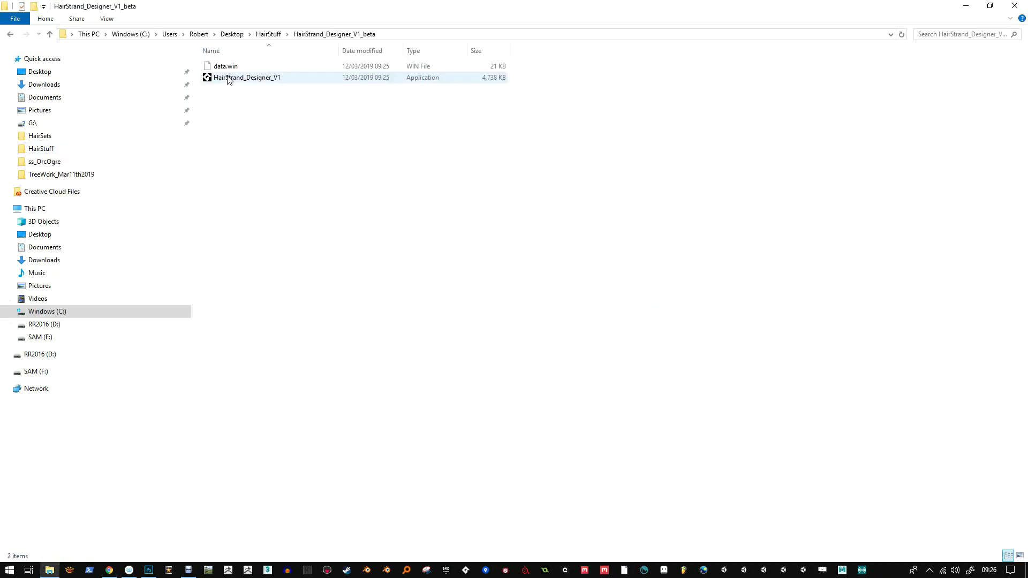
double_click(255, 81)
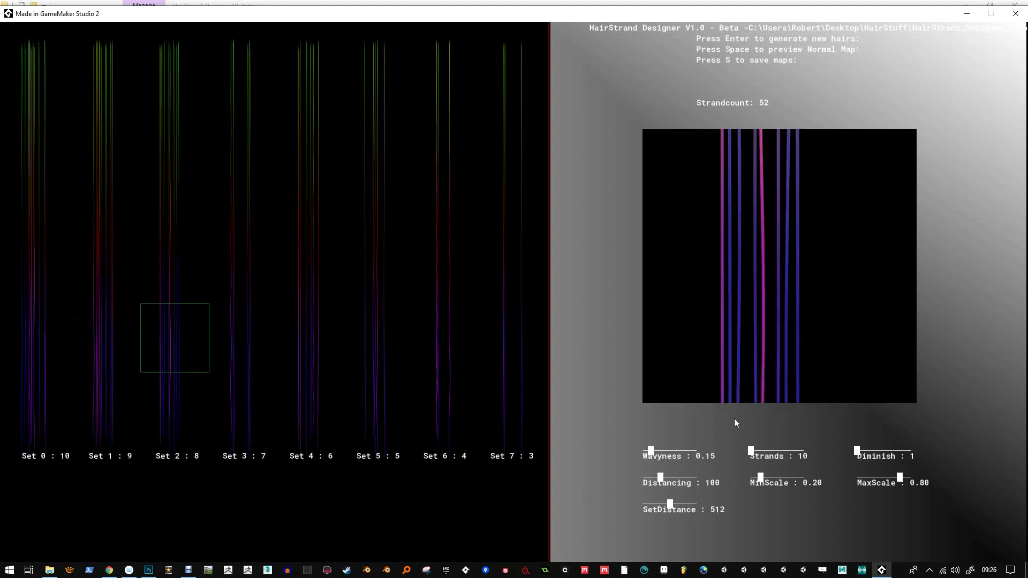
Regenerate the hairs with Wavyness raised to 0.24 and Strands set to 75
click(654, 453)
key(Return)
click(757, 452)
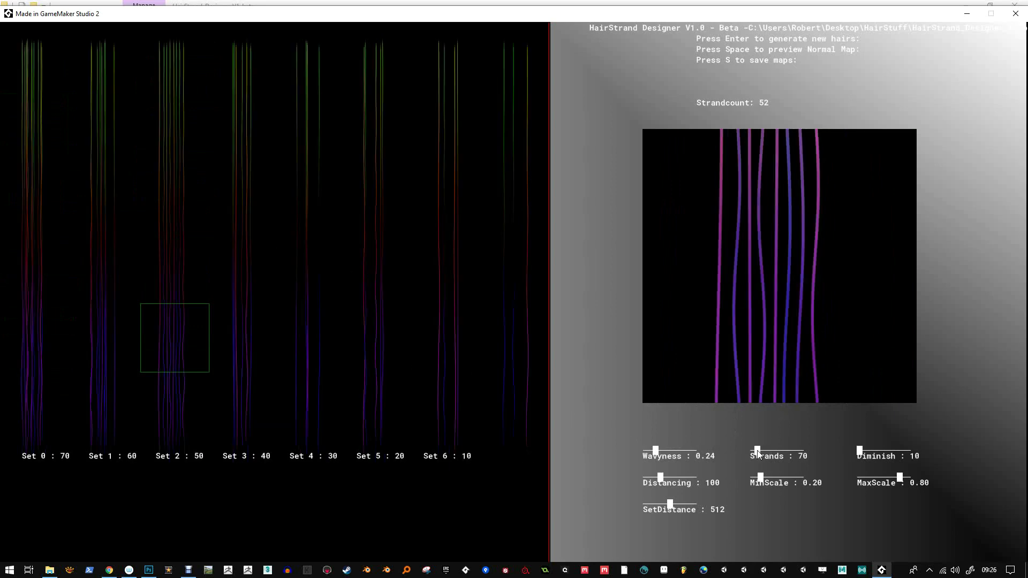
key(Return)
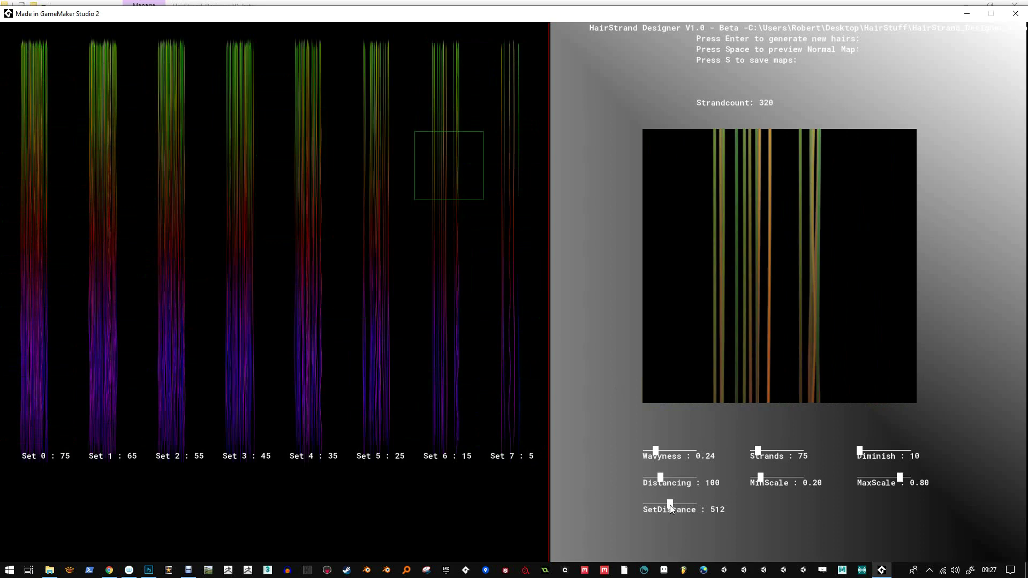
Lower SetDistance to 430, then set Strands to 30 and finally 105, regenerating each time
drag(670, 505, 666, 505)
key(Return)
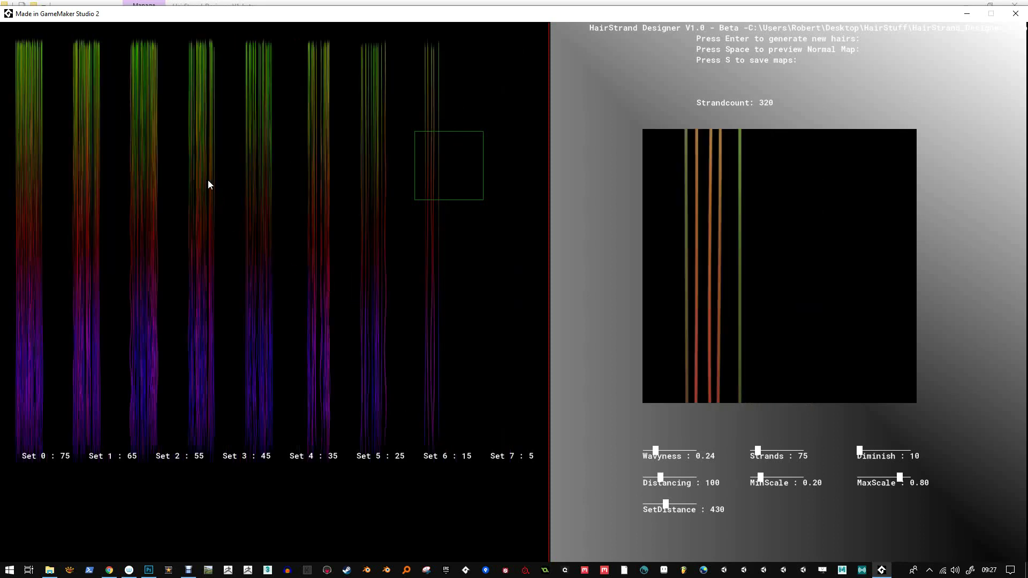
drag(763, 451, 753, 454)
key(Return)
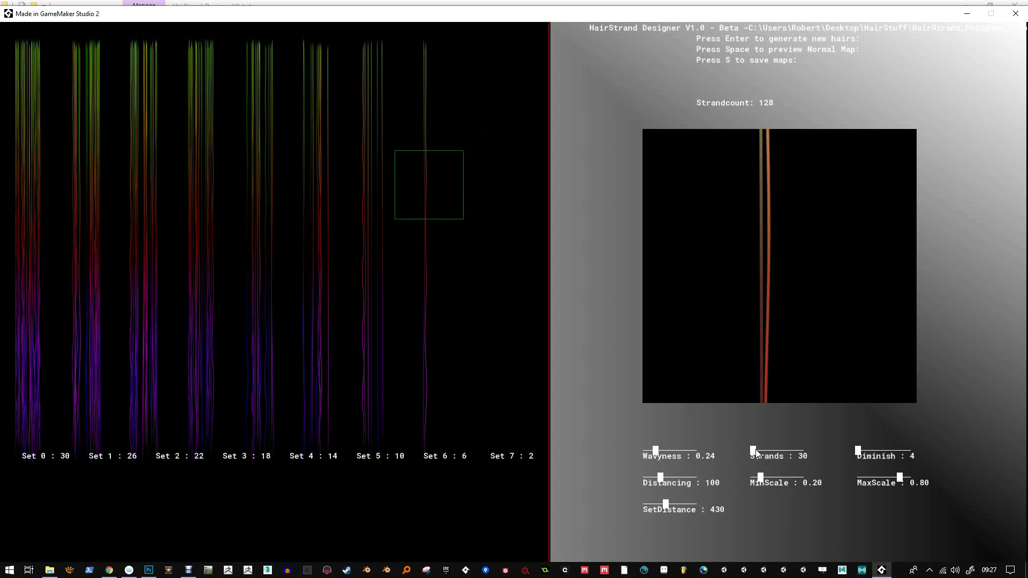
drag(756, 449, 761, 449)
key(Return)
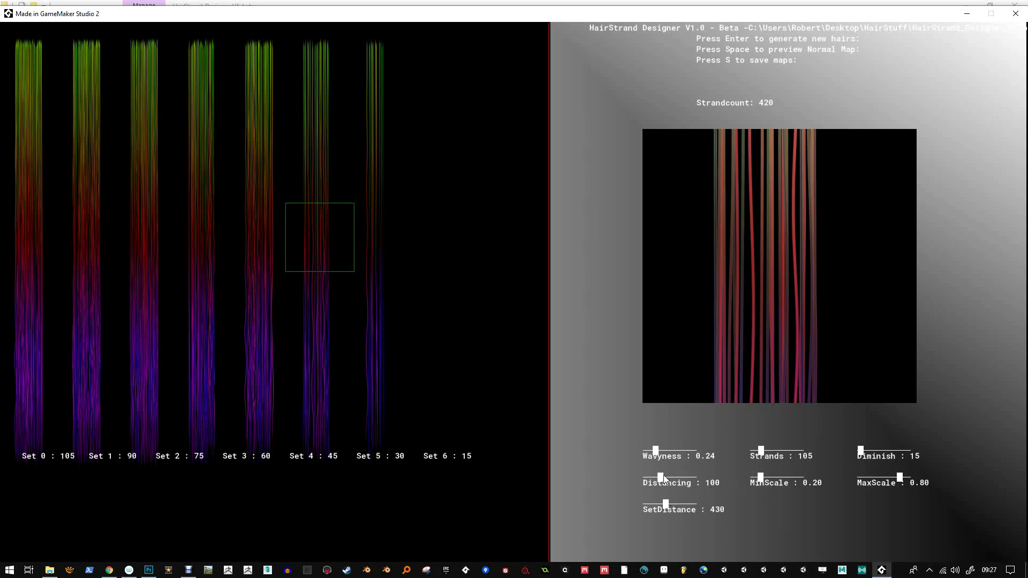
Spread the strands to Distancing 162 and move the preview sample across the hair sets
drag(661, 478, 673, 483)
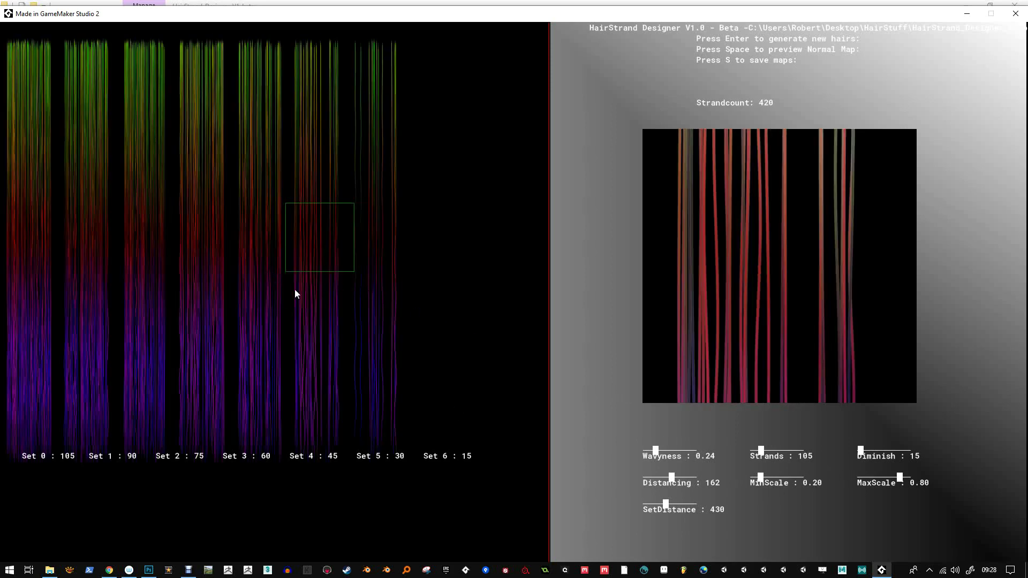
click(237, 215)
drag(237, 215, 380, 84)
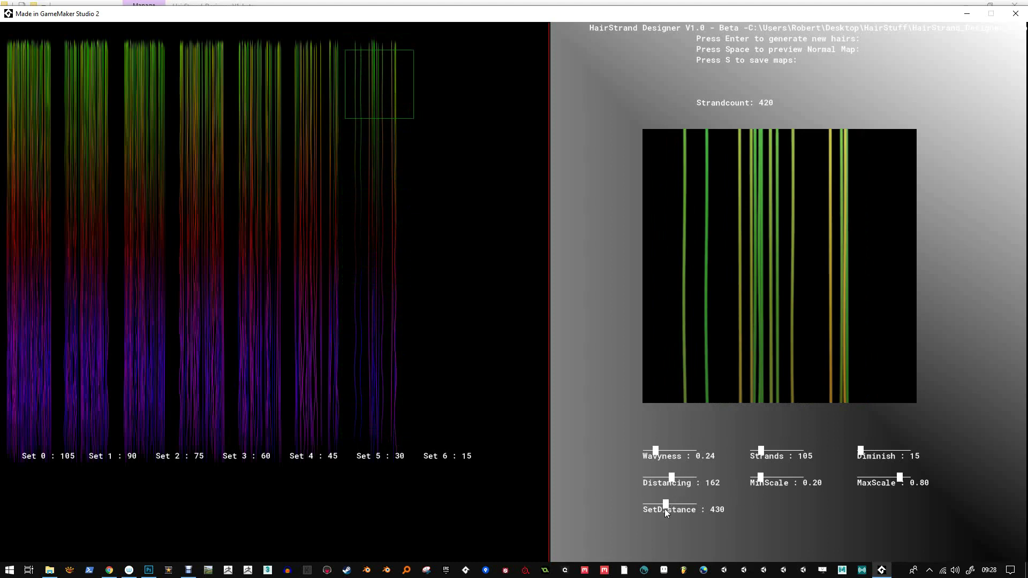
Regenerate with SetDistance 490, then with Diminish 14
drag(665, 505, 669, 504)
key(Return)
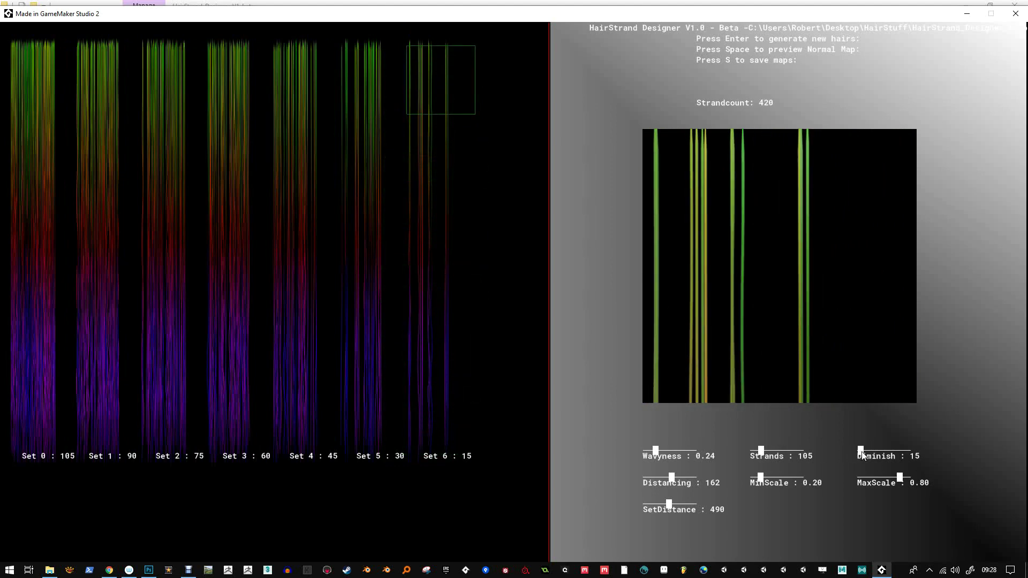
drag(861, 454, 860, 453)
key(Return)
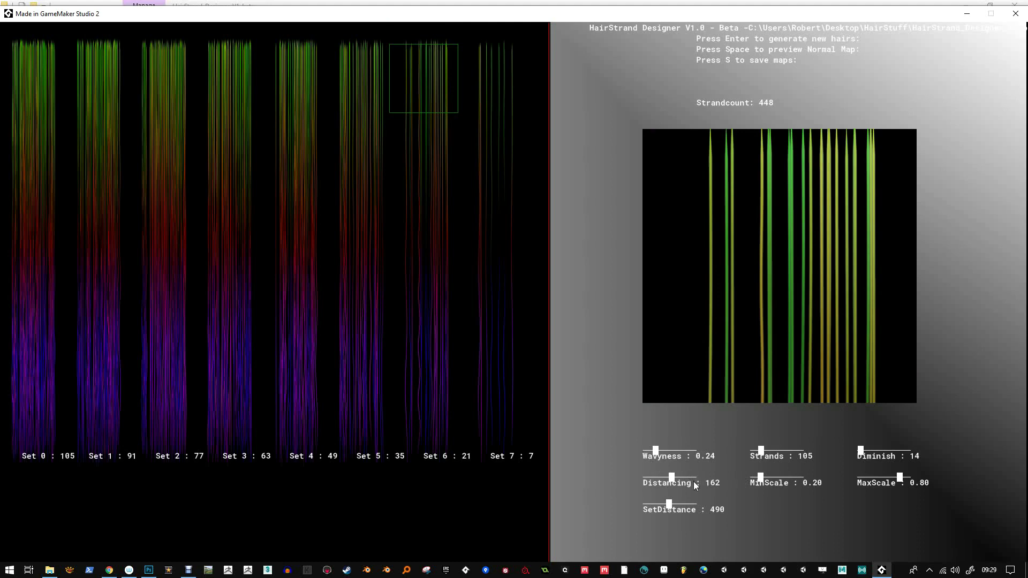
Regenerate with Distancing 177 and 90 strands, then toggle the normal-map preview on and off
drag(673, 477, 677, 477)
drag(761, 453, 759, 452)
drag(759, 452, 760, 453)
key(Return)
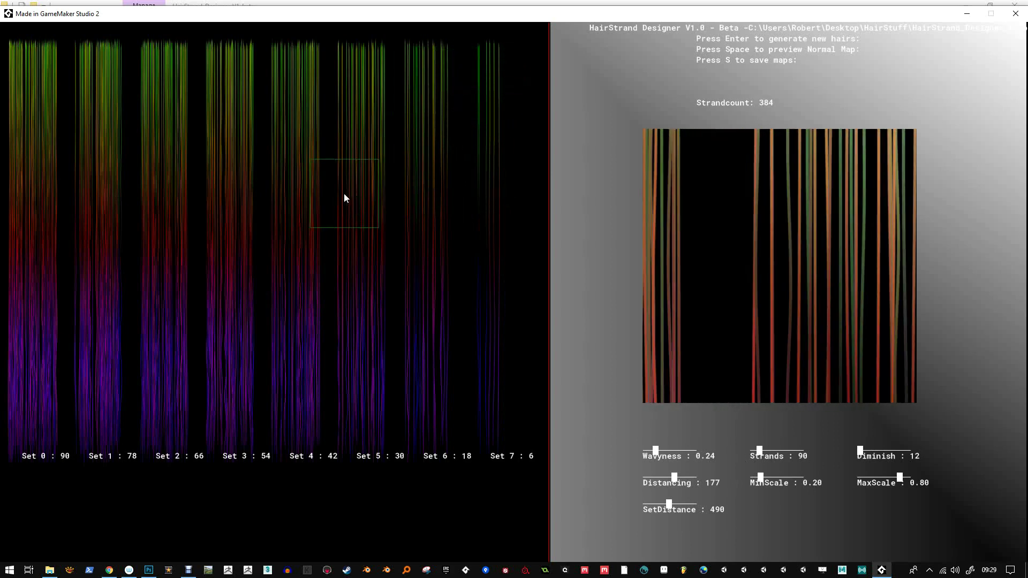
key(space)
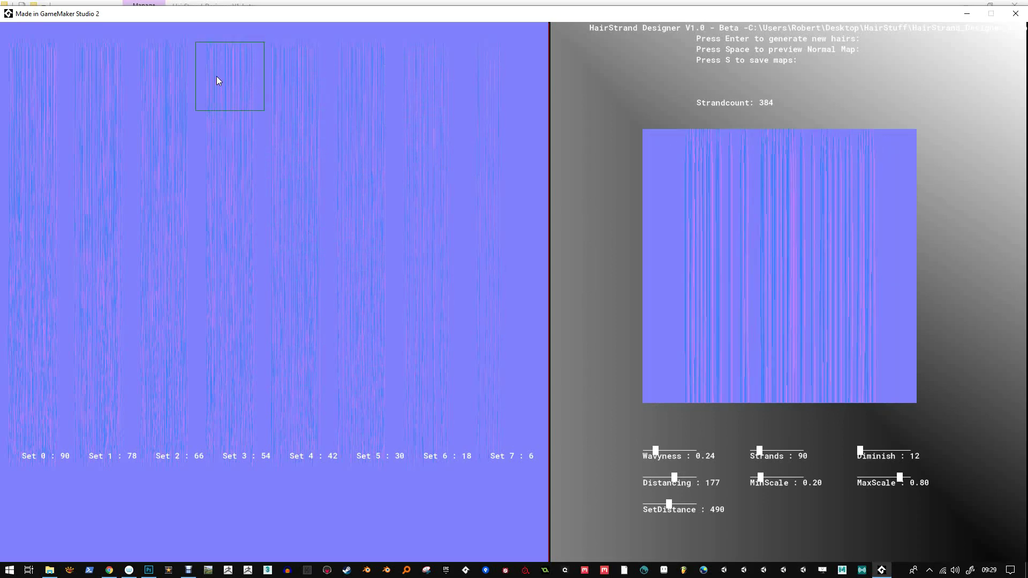
key(space)
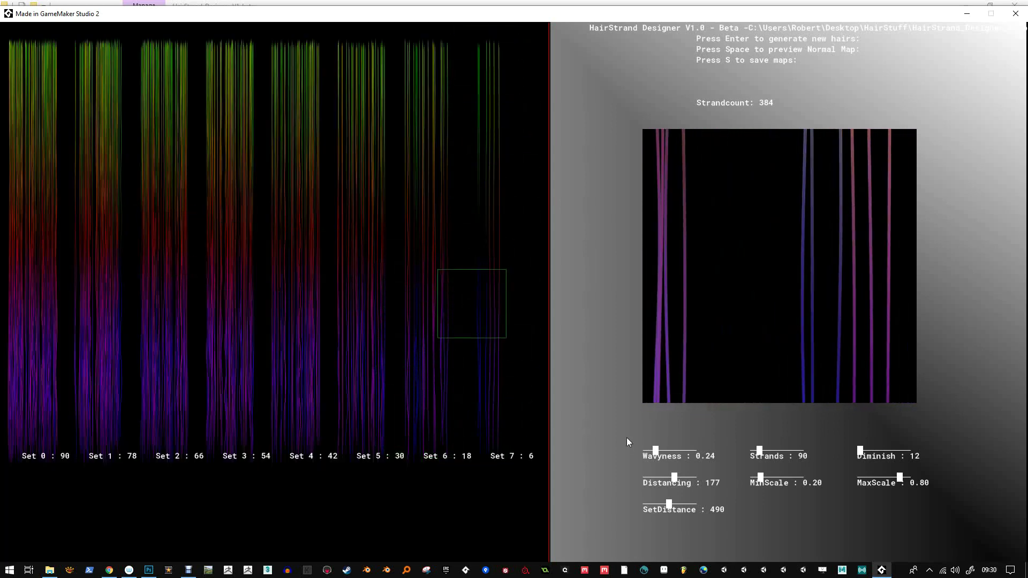
Raise Wavyness to 0.31 and regenerate the hairs twice
drag(658, 448, 660, 449)
key(Return)
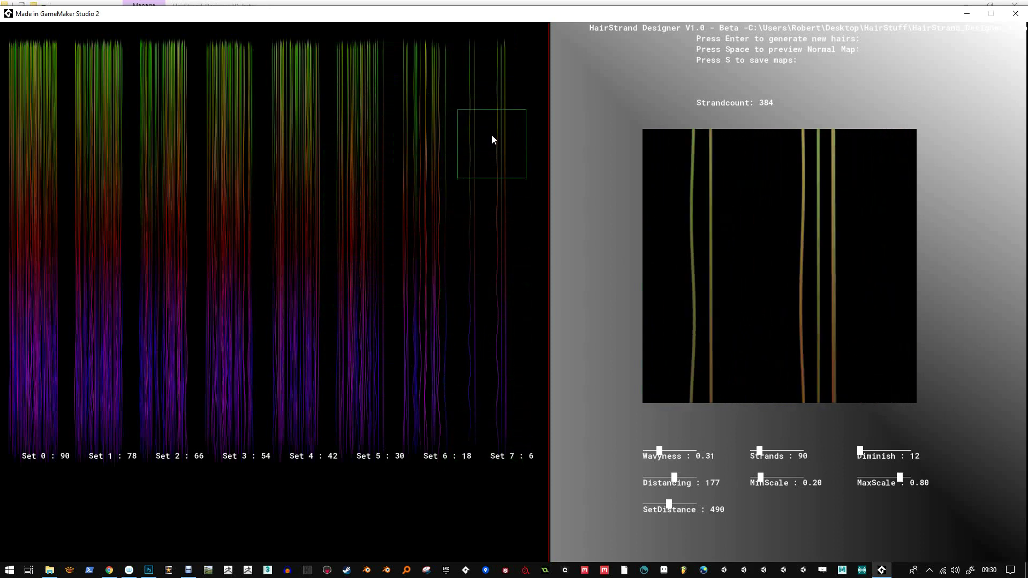
key(Return)
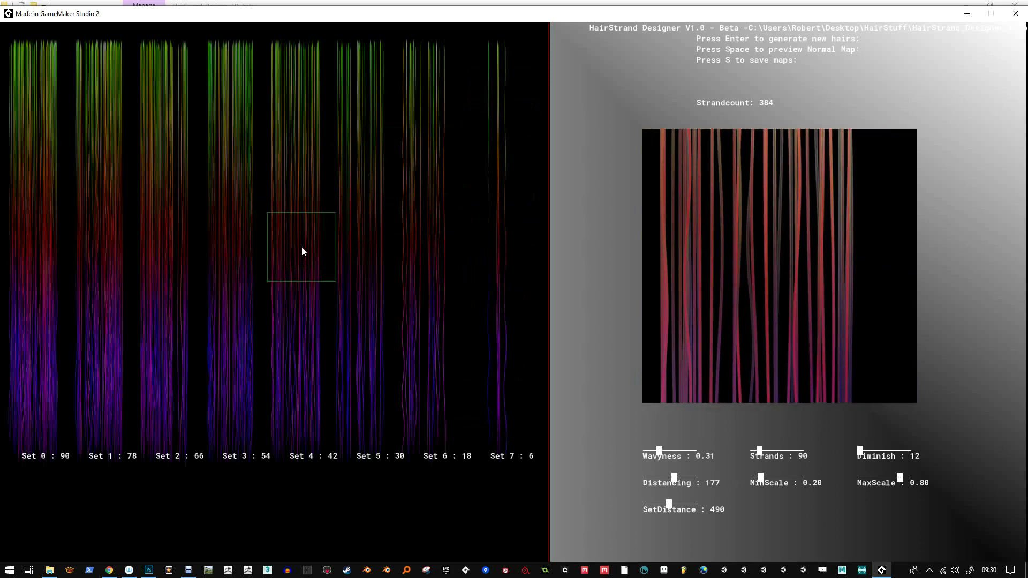
Save the colour map over the existing VRTC_1.png in HairSets
key(s)
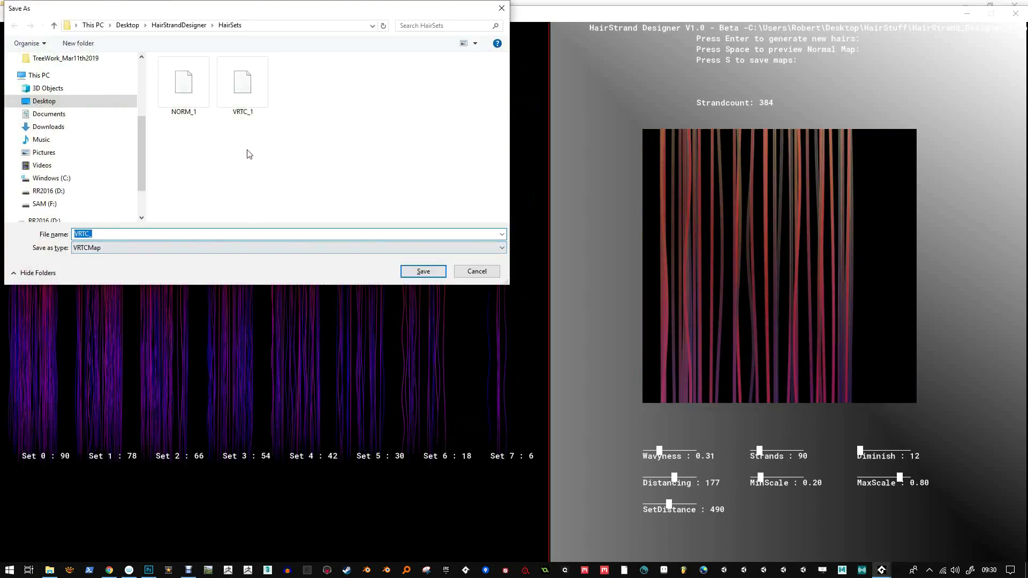
click(256, 105)
click(424, 273)
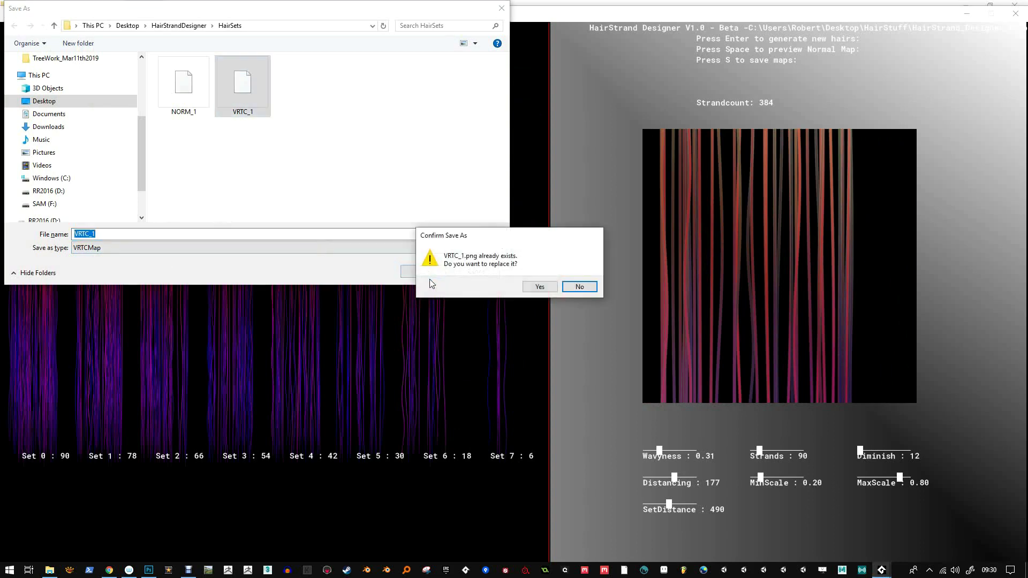
click(540, 290)
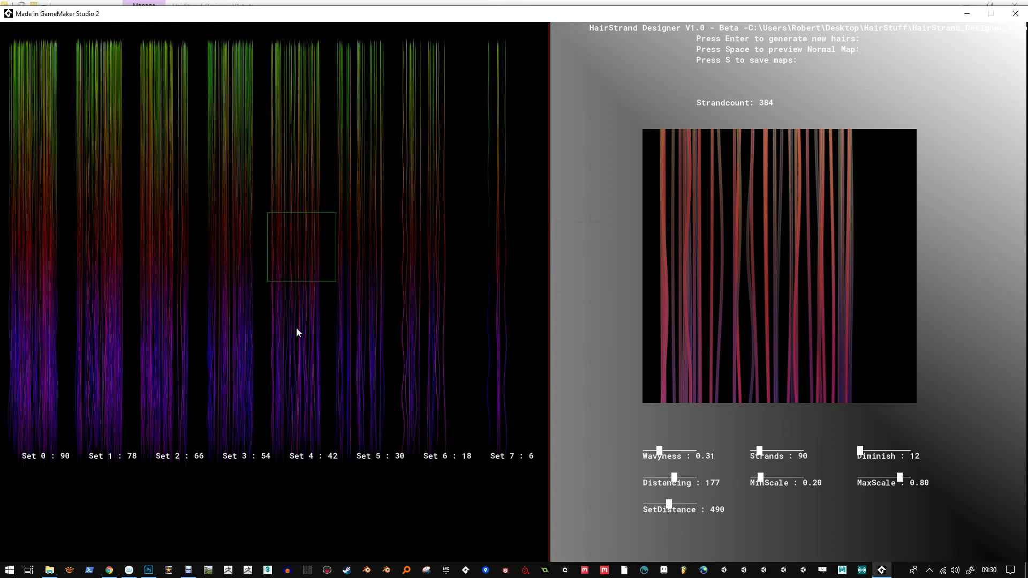
Save the normal map over NORM_1.png and switch to Photoshop
key(s)
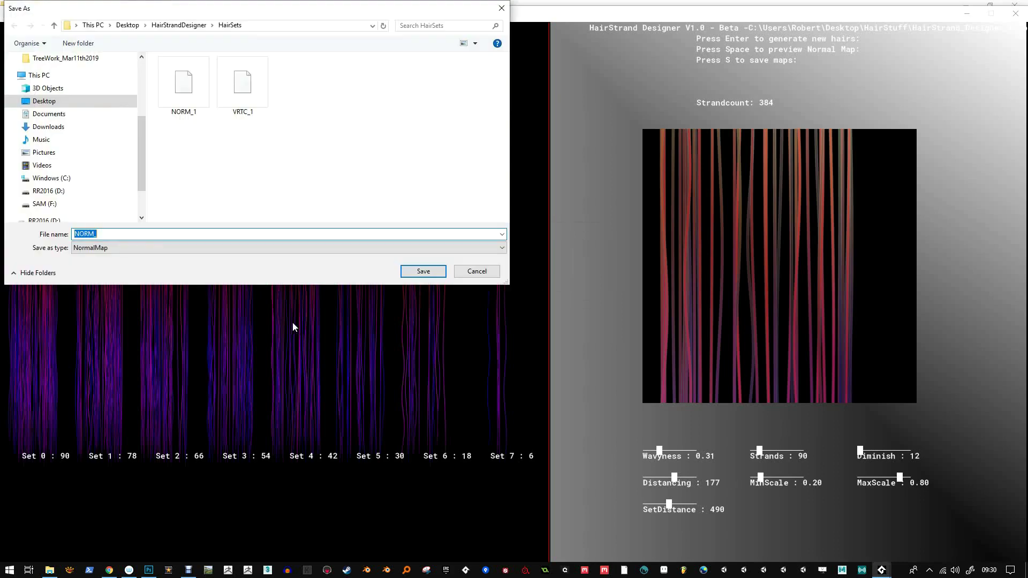
click(190, 94)
key(Return)
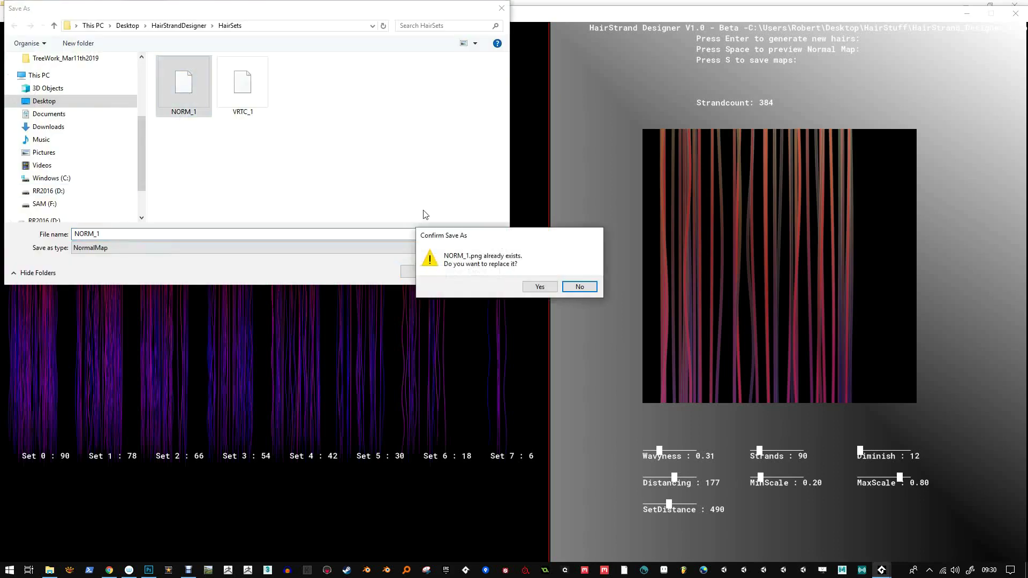
click(541, 288)
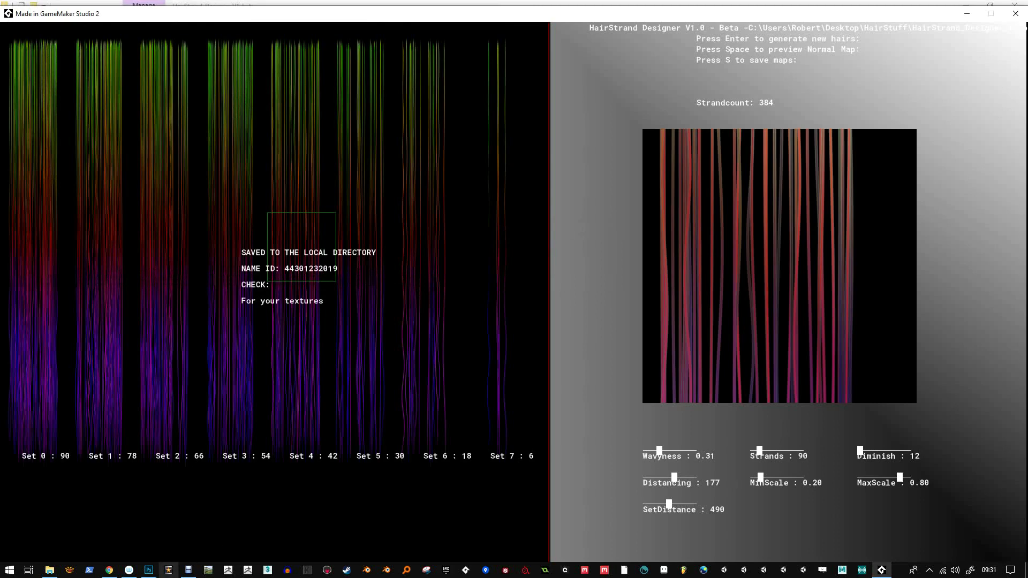
click(149, 570)
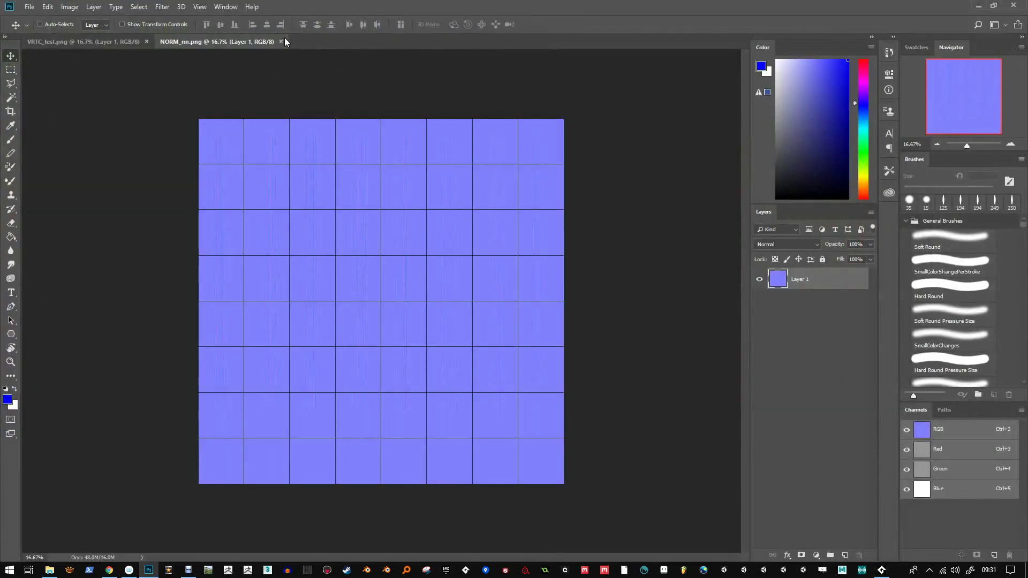
Close NORM_nn.png and VRTC_test.png, then browse to Desktop > HairStrandDesigner > HairSets
click(281, 41)
click(147, 42)
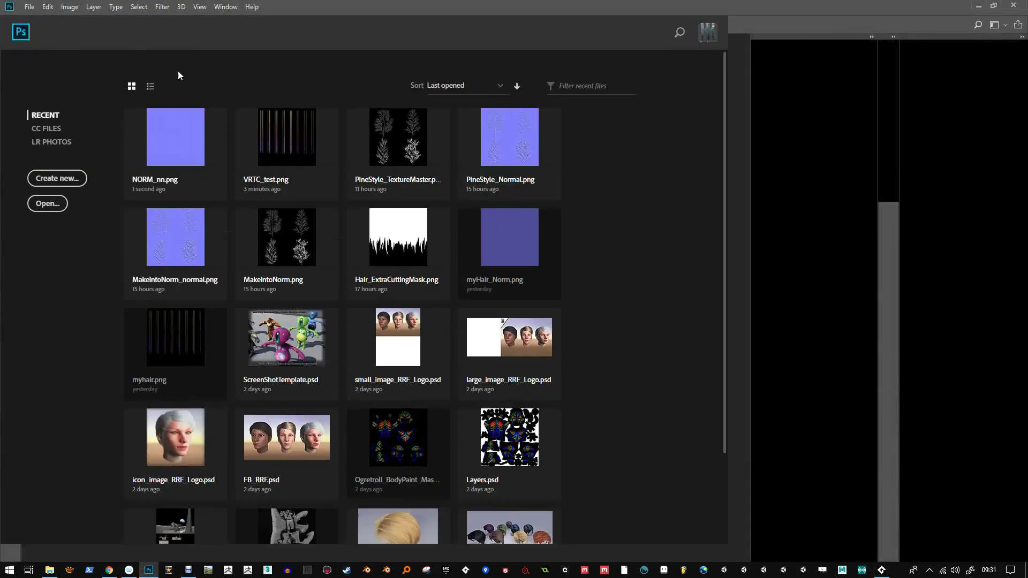
click(47, 204)
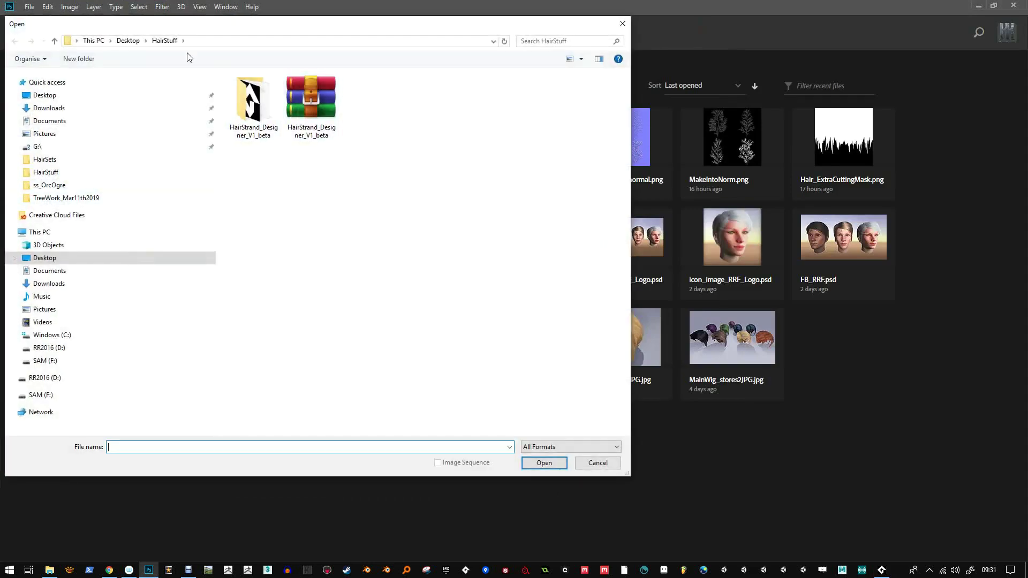
double_click(247, 102)
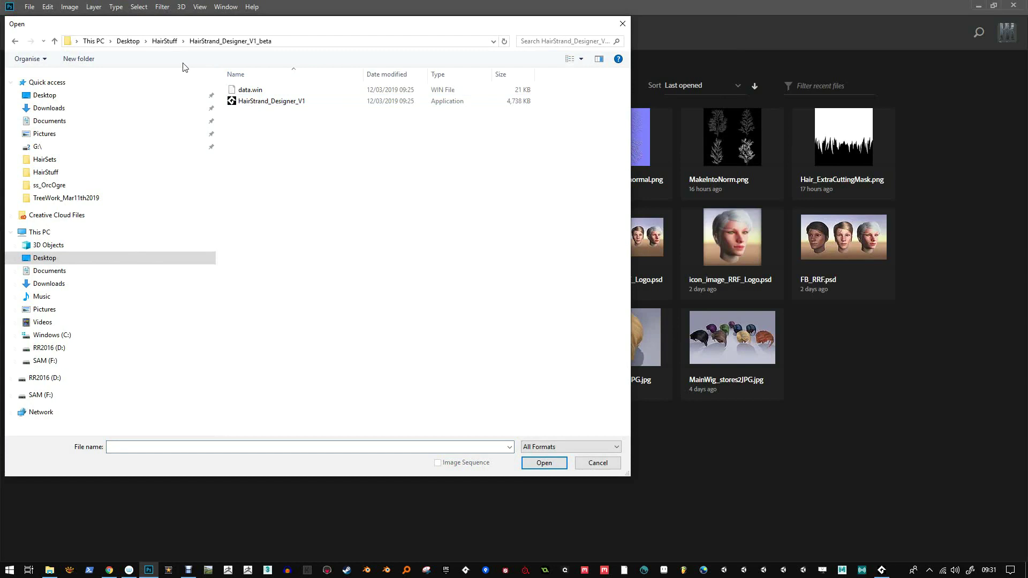
click(165, 41)
click(128, 41)
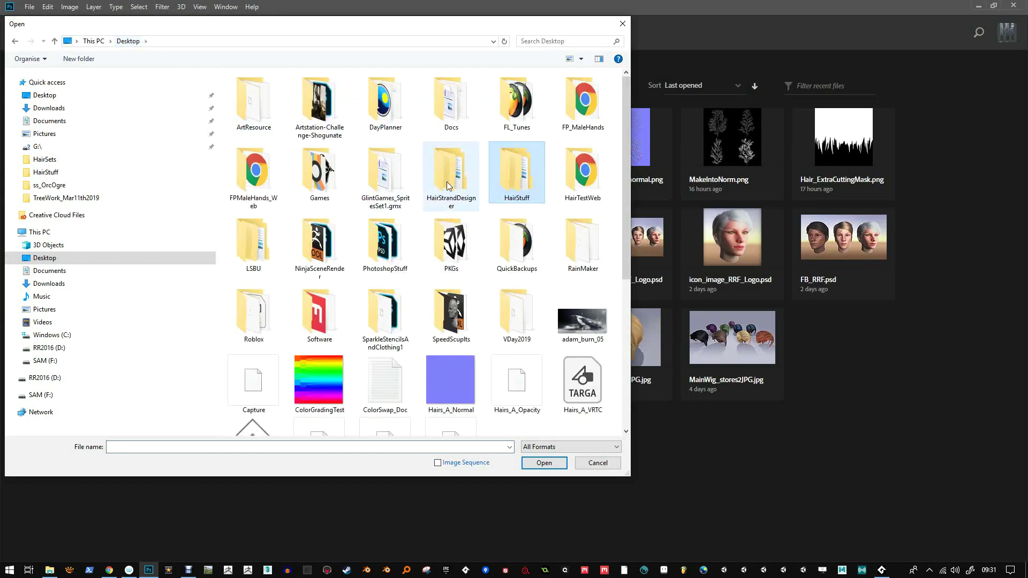
double_click(446, 181)
double_click(261, 87)
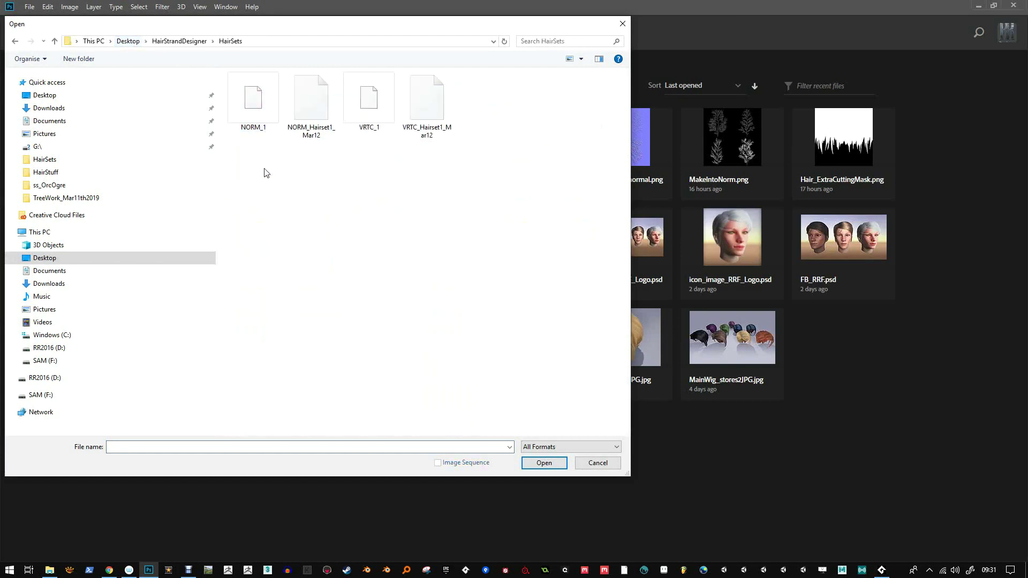
Delete the old NORM and VRTC Hairset1_Mar12 files and select NORM_1 and VRTC_1
click(317, 114)
ctrl+click(438, 115)
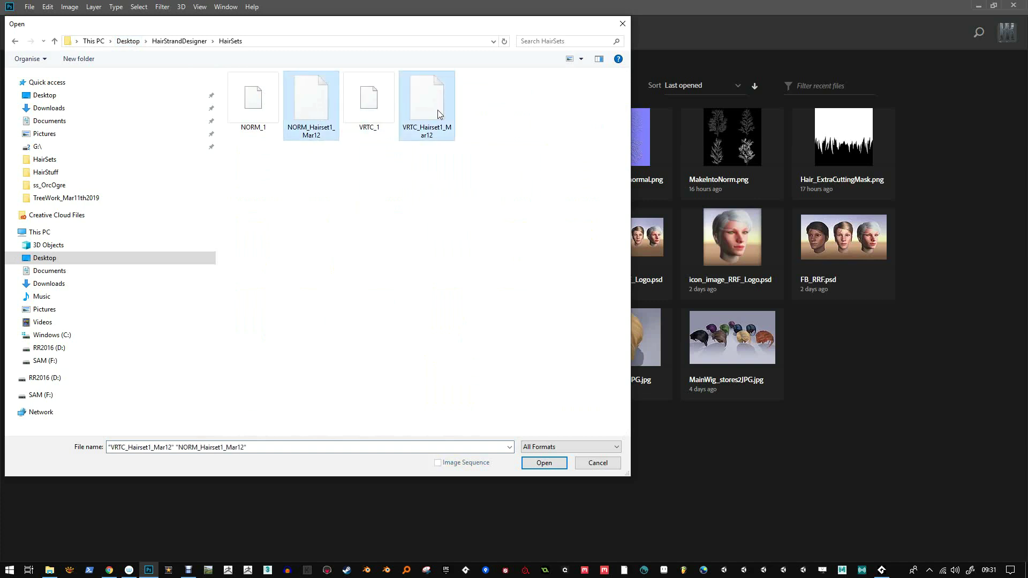
key(Delete)
drag(227, 161, 364, 84)
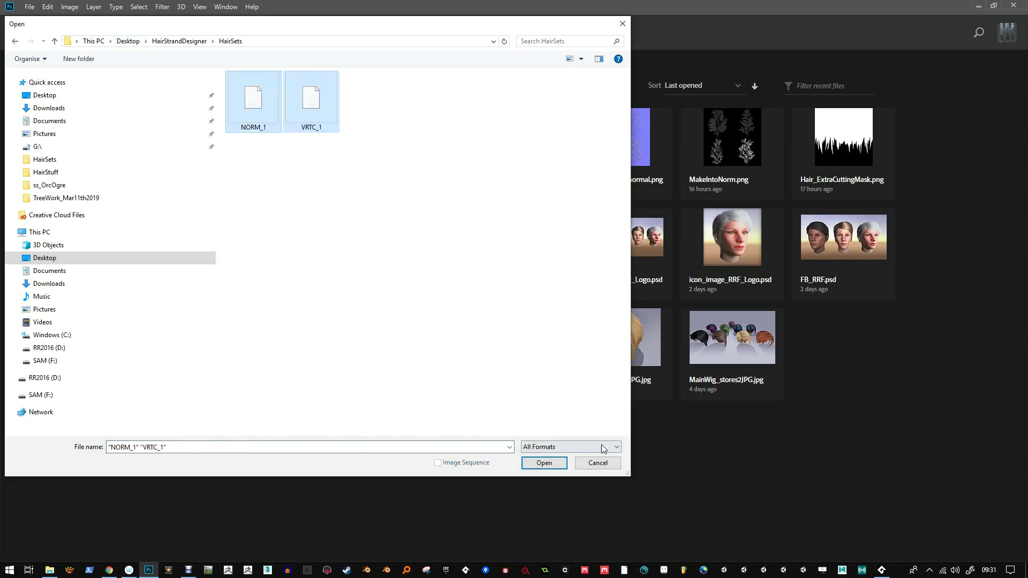
Open NORM_1 and VRTC_1, zoom into the normal map, then bring VRTC_1.png forward
click(556, 464)
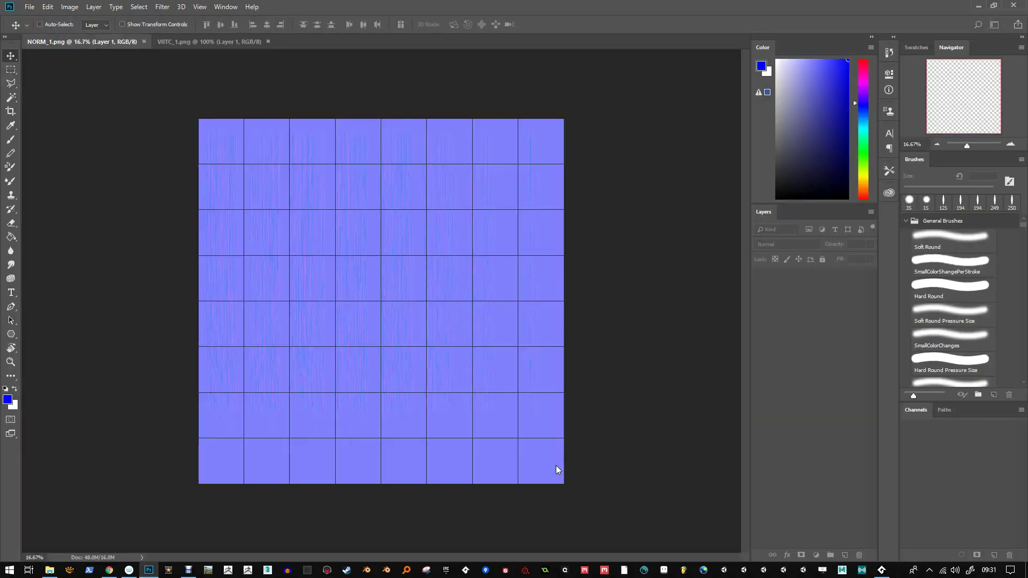
click(131, 41)
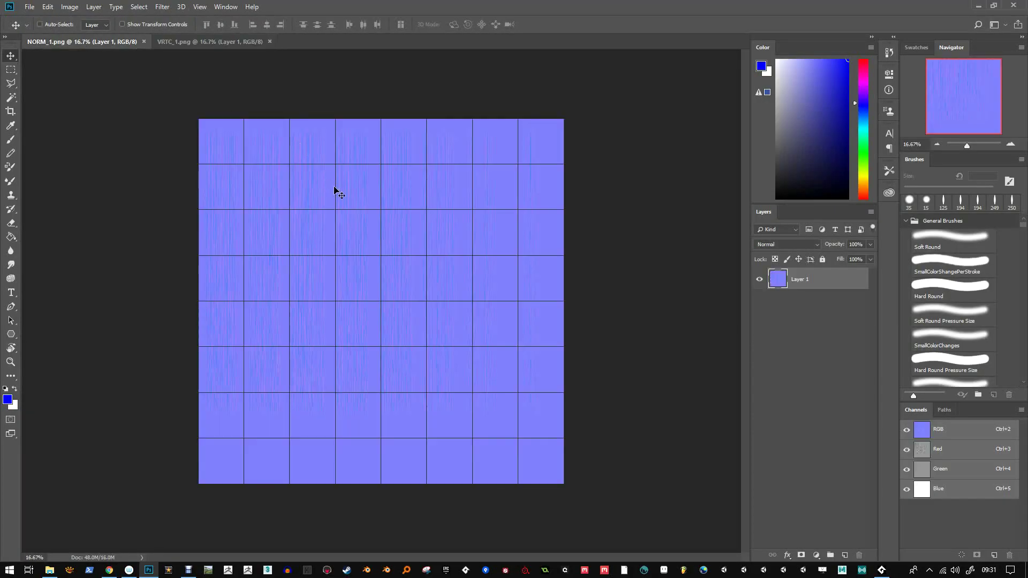
drag(967, 146, 966, 146)
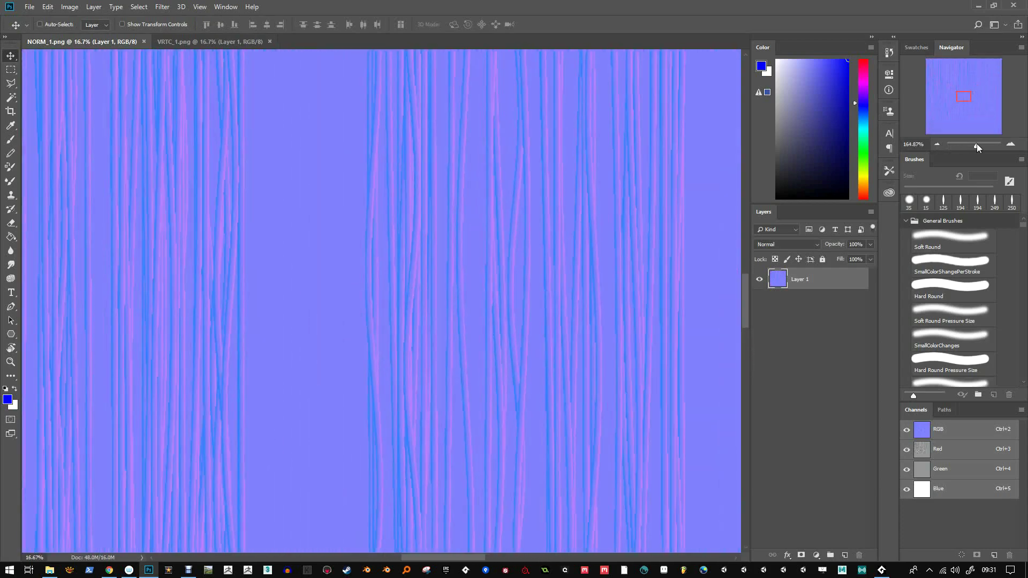
click(222, 43)
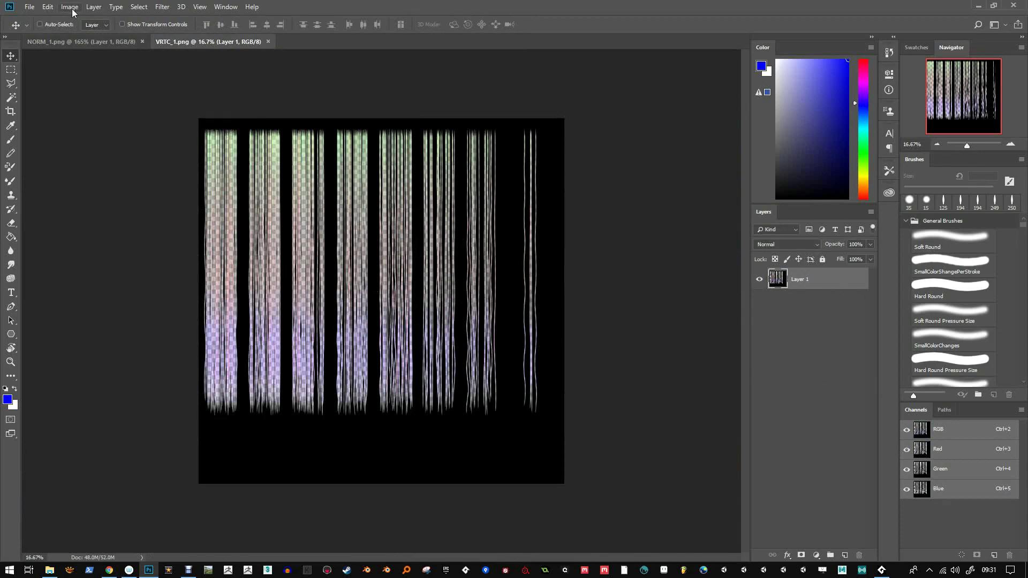
Add a mask to Layer 1 from its transparency and fill the mask black
click(48, 7)
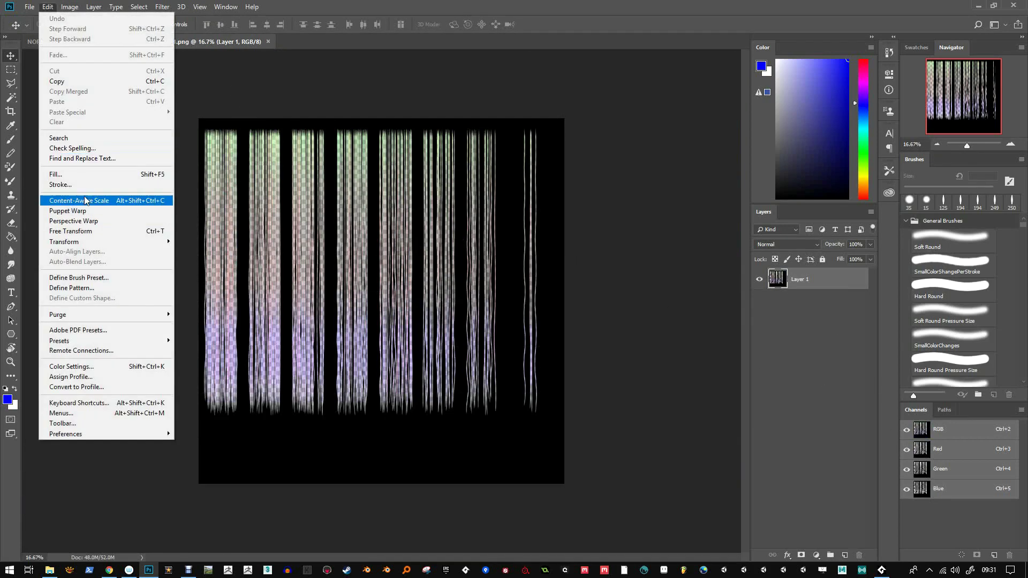
mouse_move(74, 8)
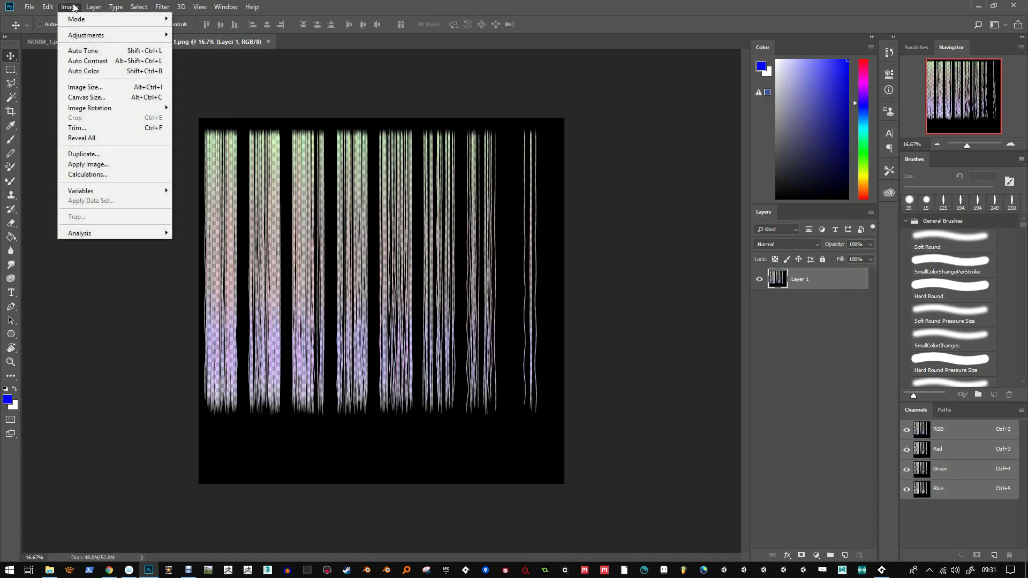
mouse_move(162, 150)
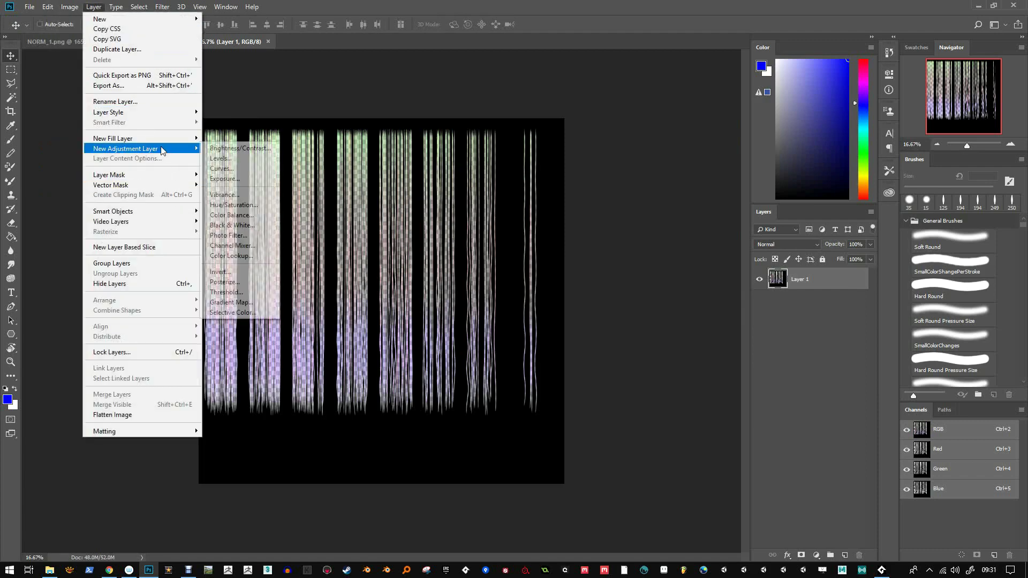
mouse_move(163, 177)
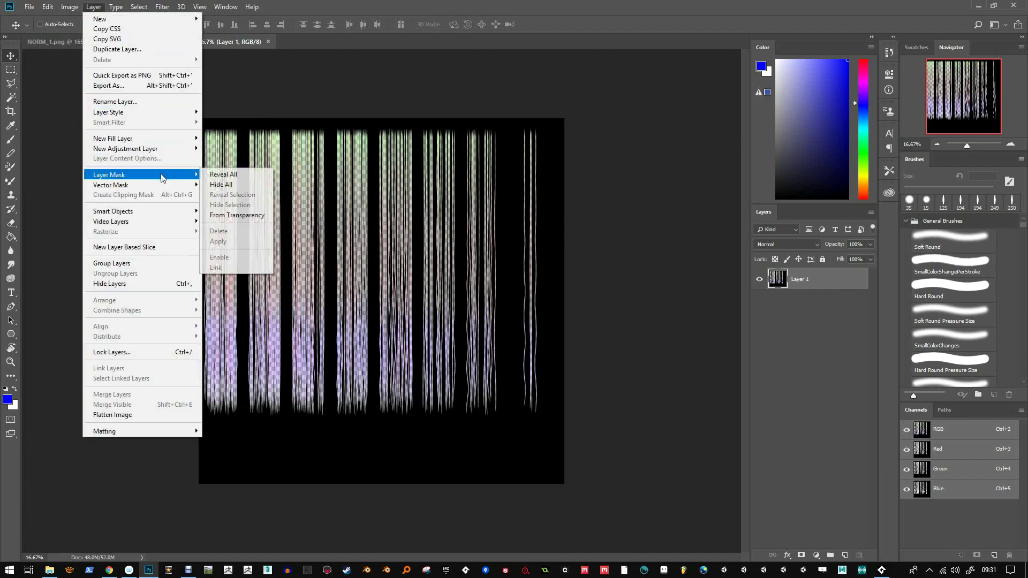
click(236, 215)
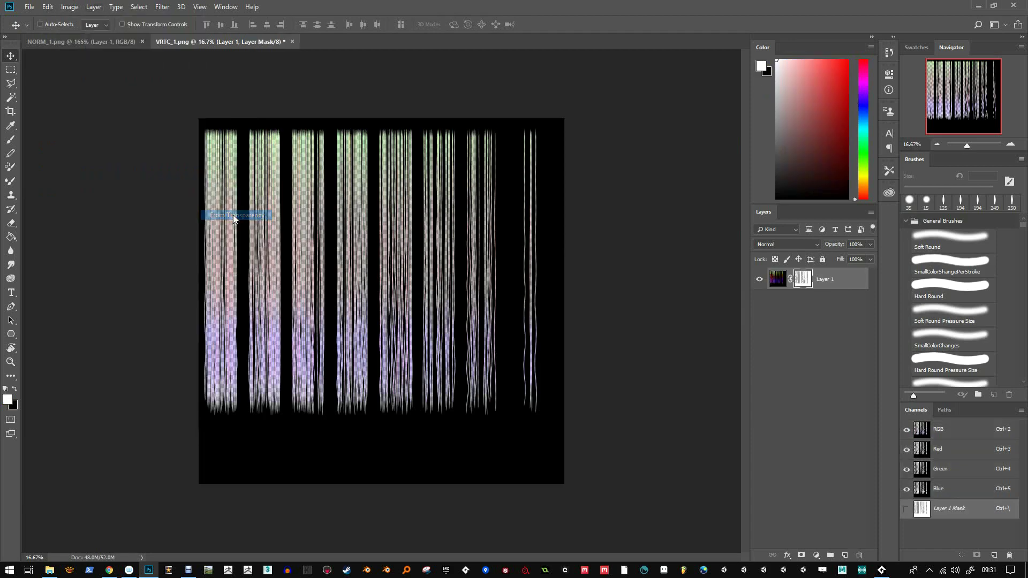
alt+click(803, 280)
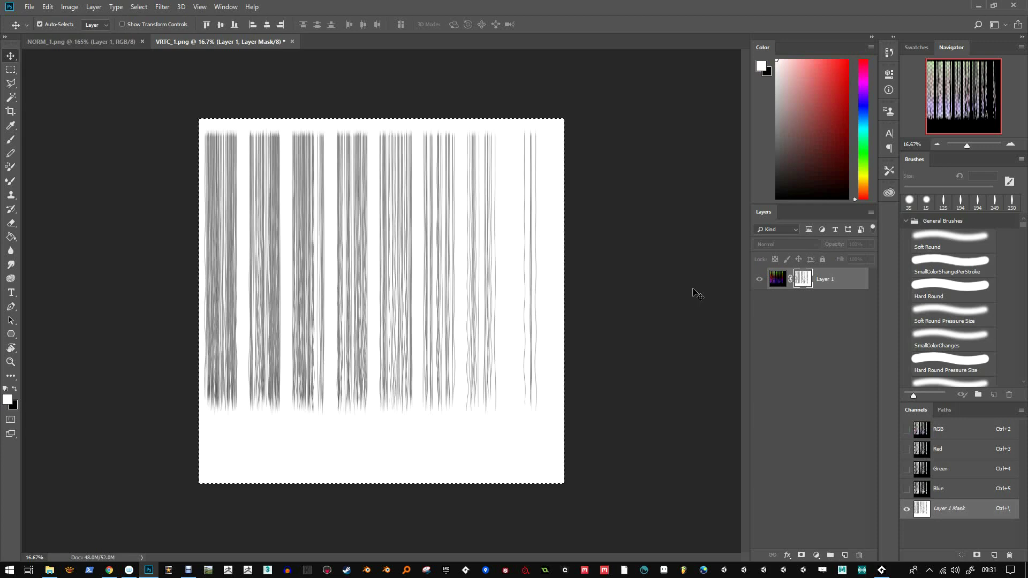
key(ctrl+BackSpace)
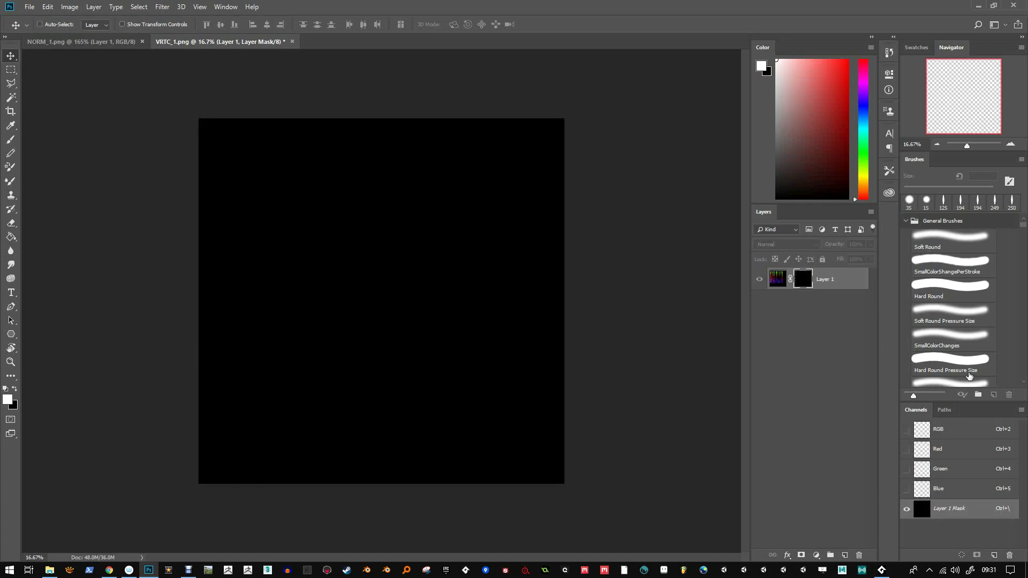
Paste the strands into new Layer 2, invert them, and apply Levels with white input 148
click(845, 555)
key(ctrl+v)
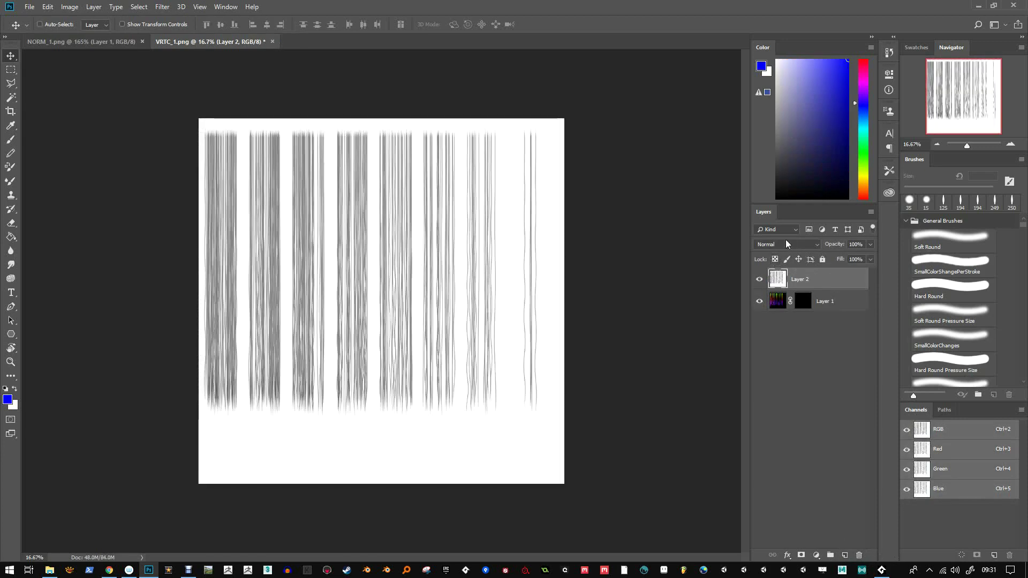
key(ctrl+i)
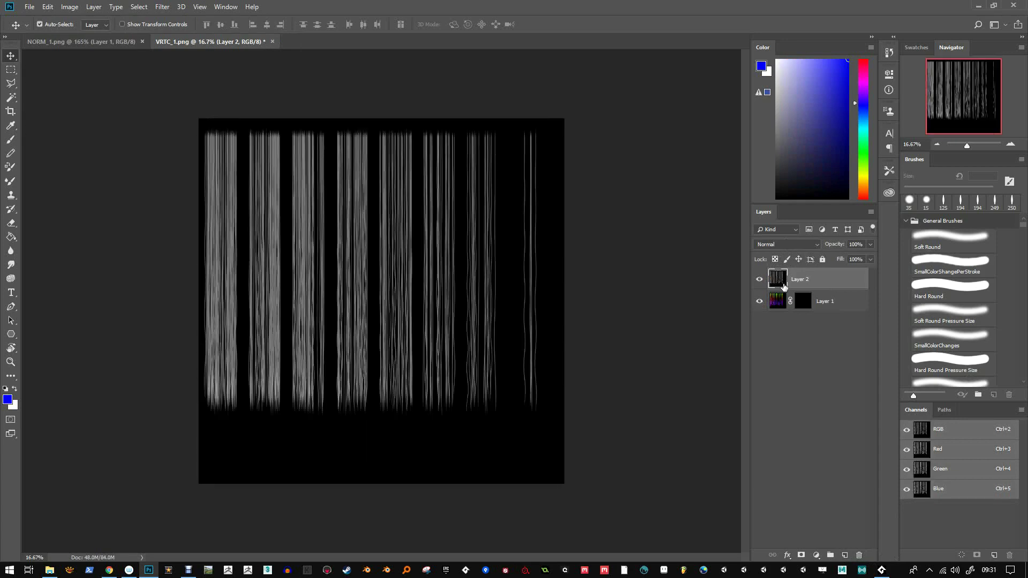
key(ctrl+l)
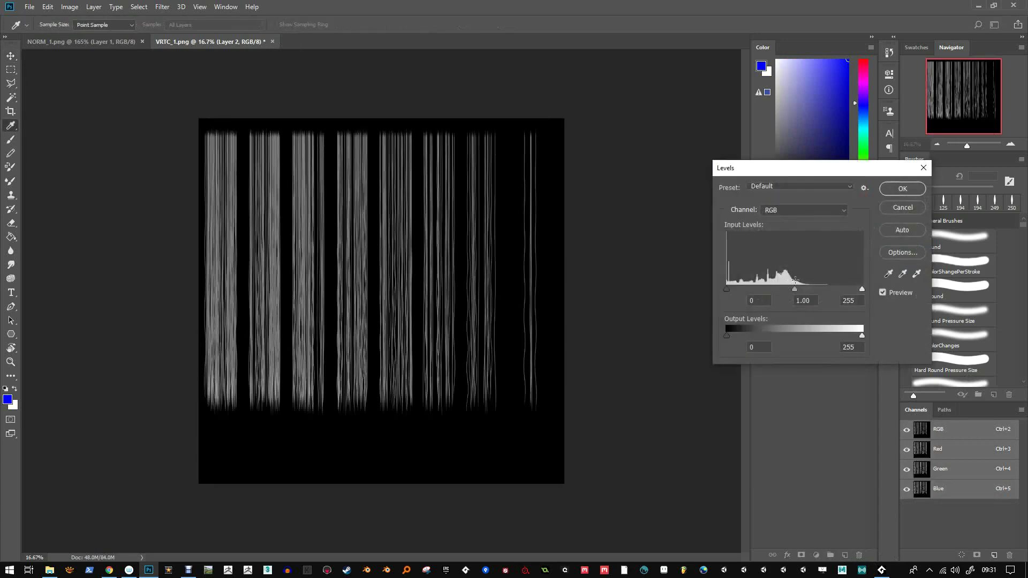
drag(862, 289, 806, 289)
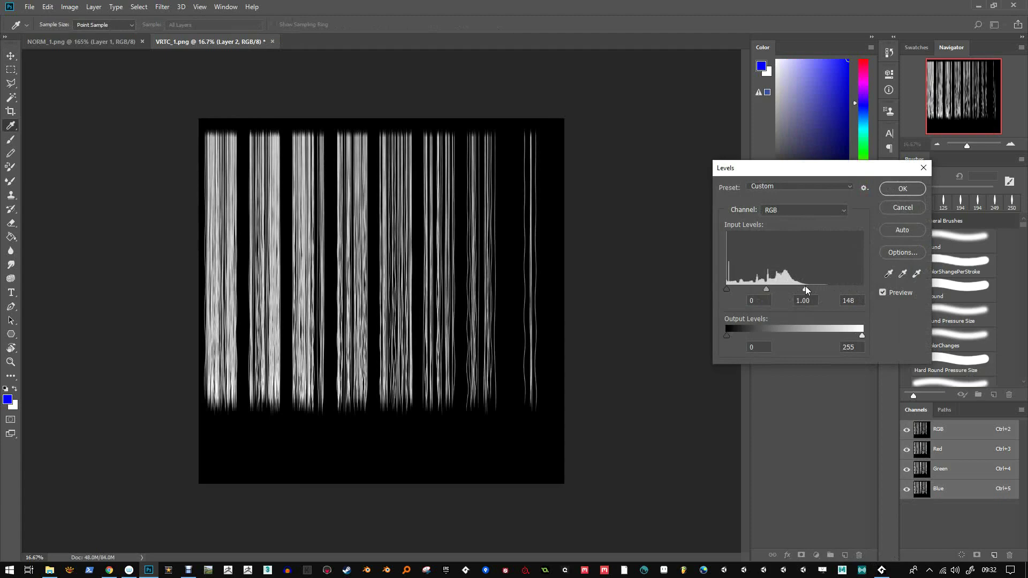
click(892, 190)
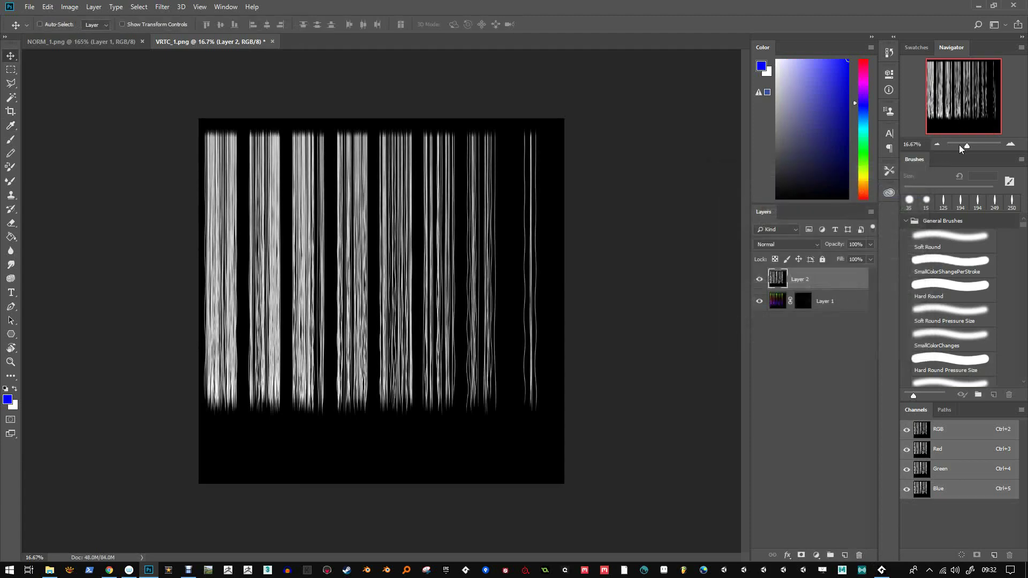
Brighten Layer 2's strands further with Levels white input 203
drag(966, 145, 979, 150)
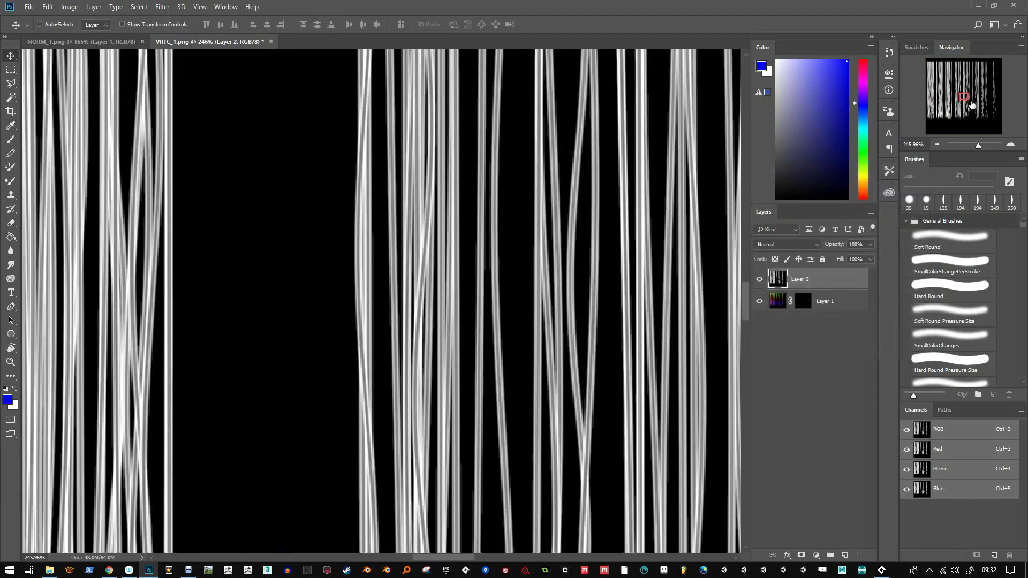
drag(972, 105, 948, 103)
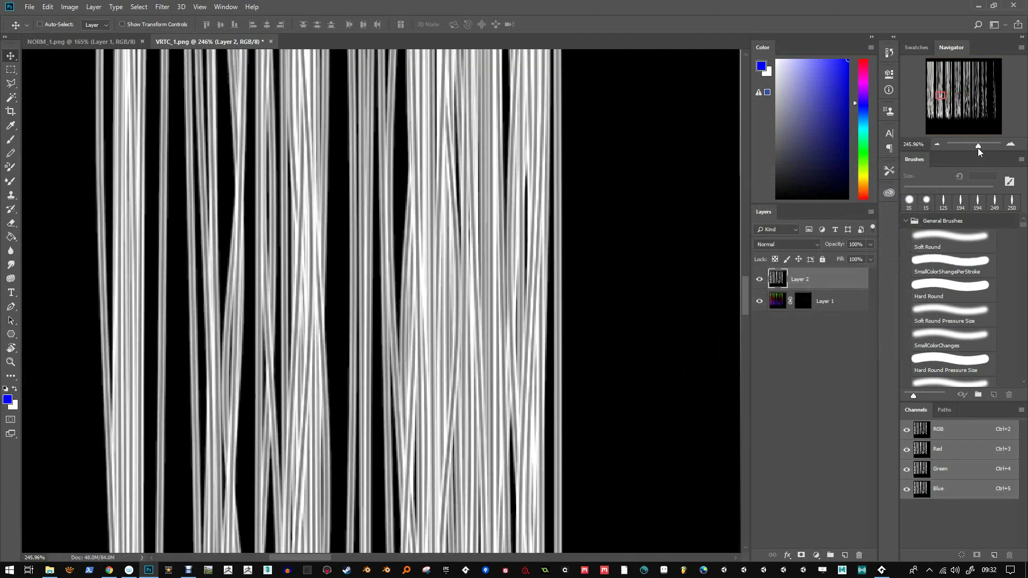
key(ctrl+l)
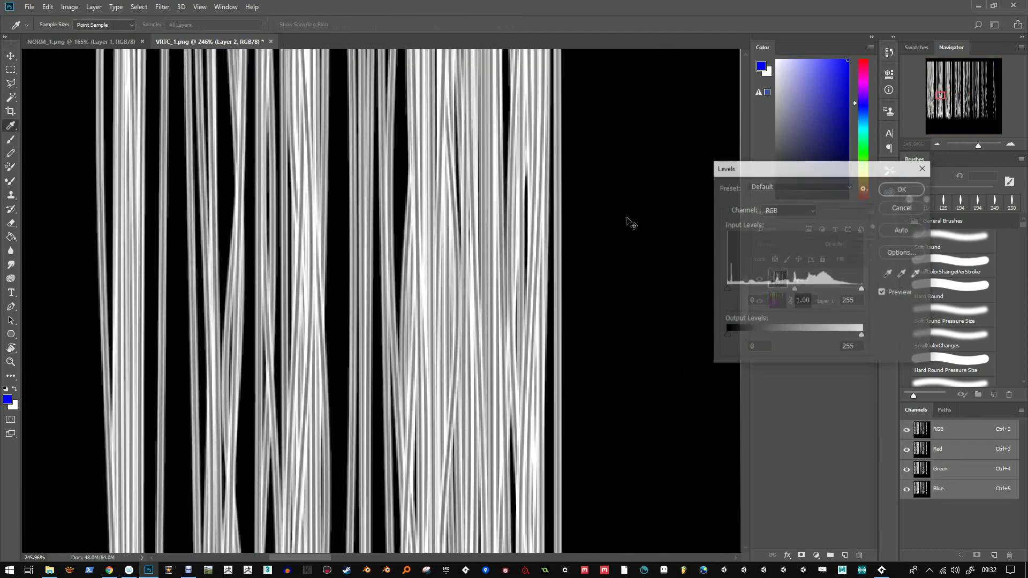
mouse_move(862, 289)
mouse_down()
mouse_move(828, 290)
mouse_move(846, 291)
mouse_up()
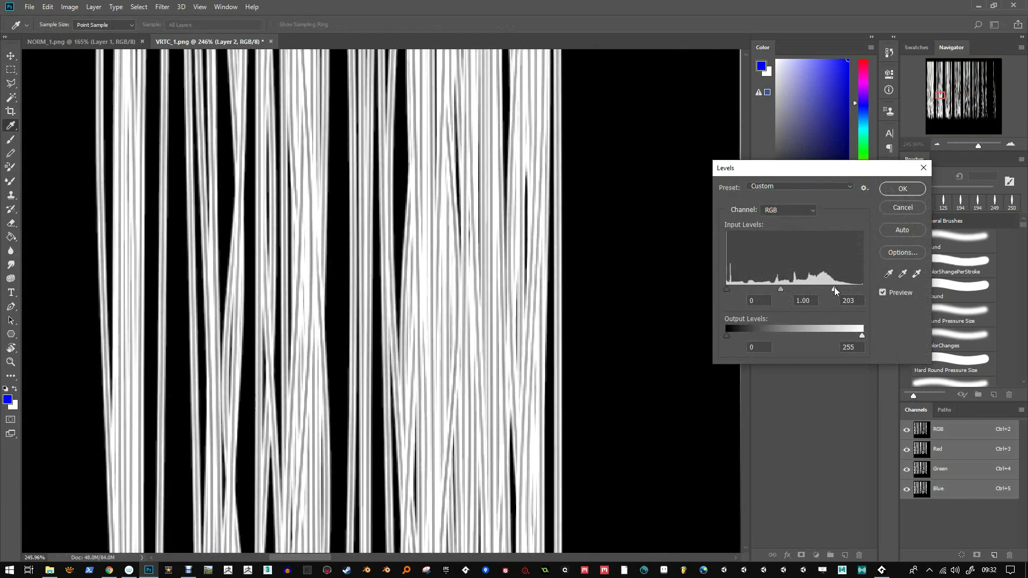
click(902, 189)
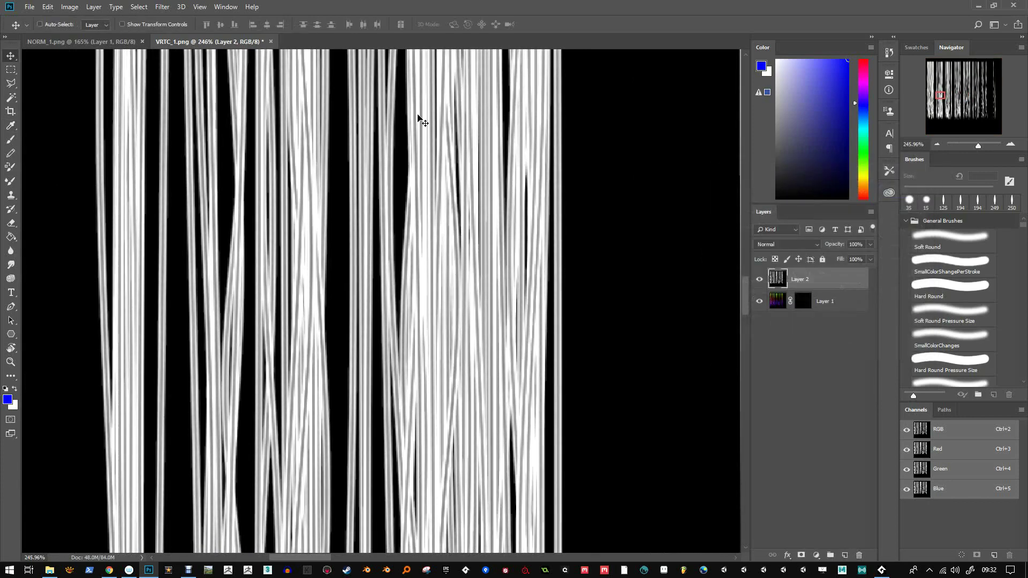
Apply Oil Paint to Layer 2 with Stylization, Cleanliness and Scale each set to 2
click(162, 7)
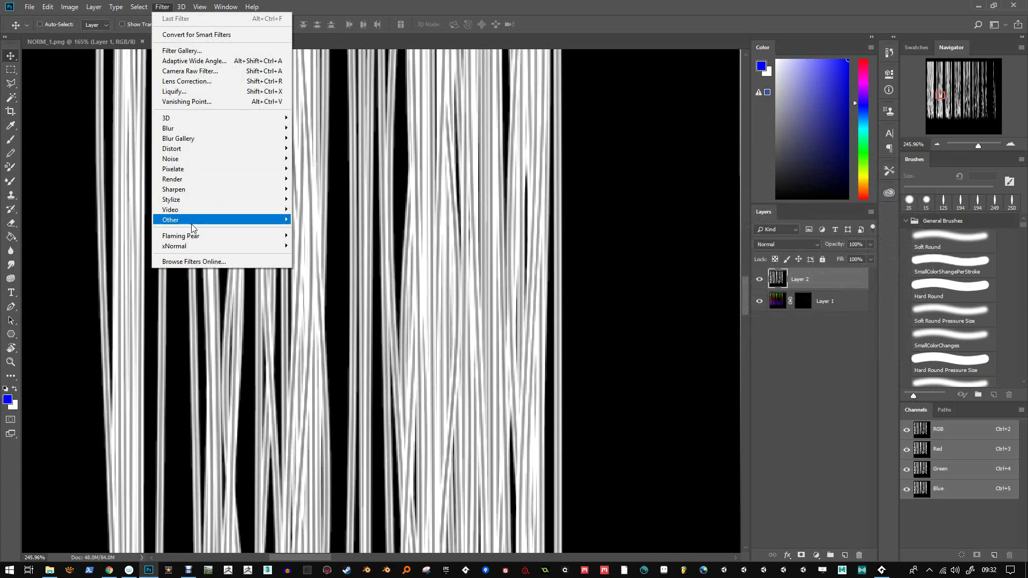
mouse_move(207, 199)
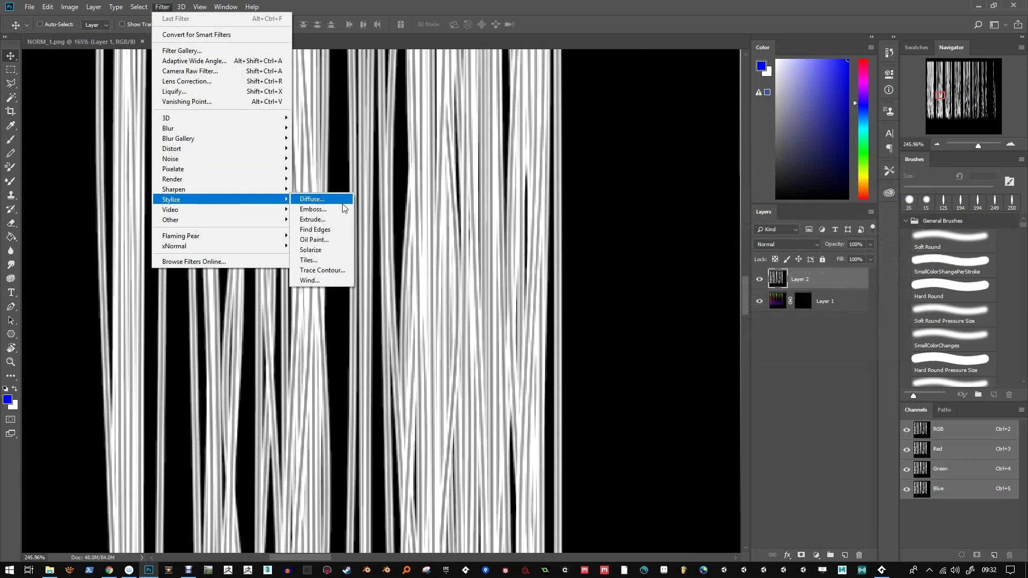
click(315, 239)
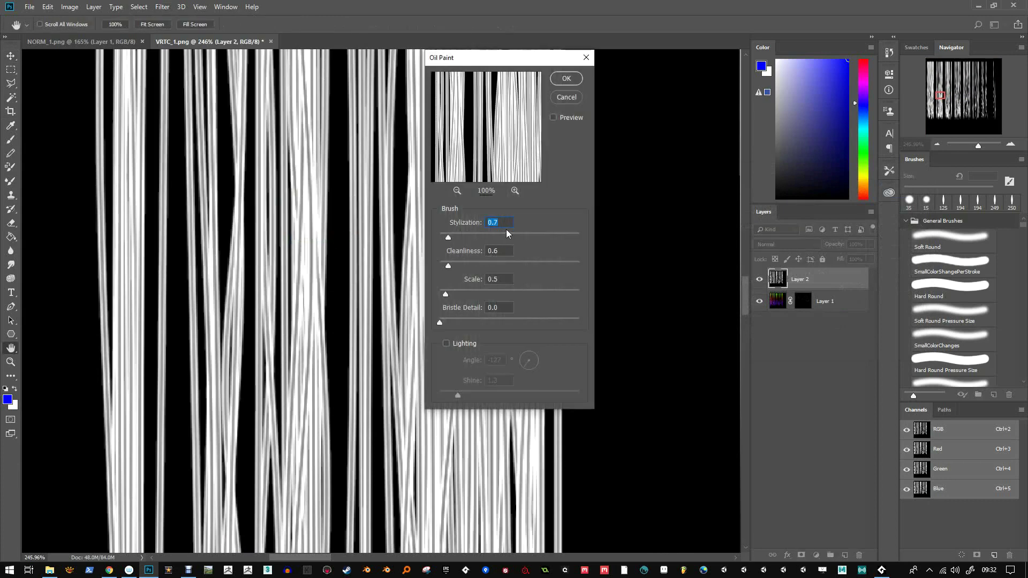
text(2)
key(Tab)
text(22)
click(515, 191)
click(514, 191)
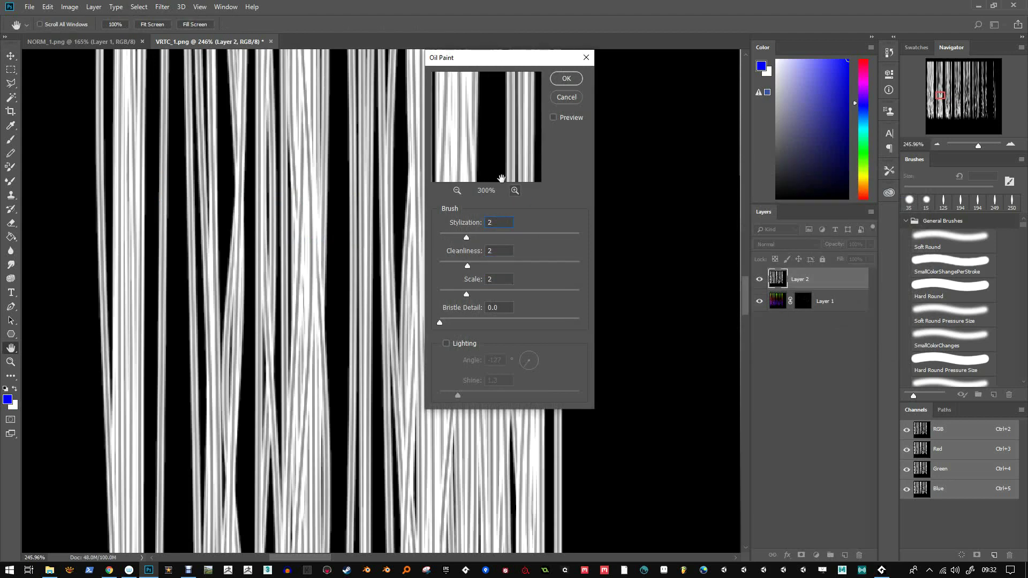
click(566, 79)
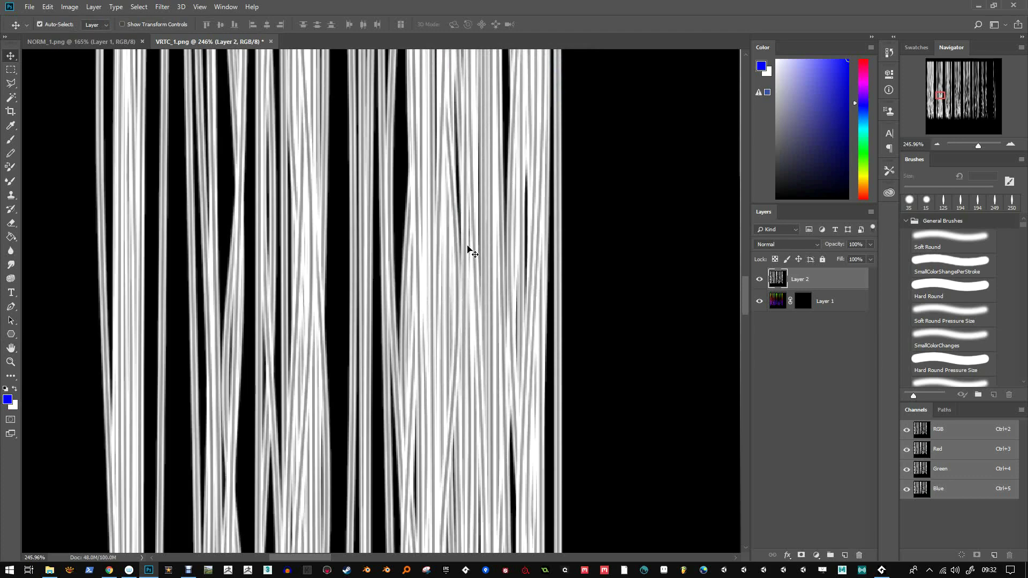
key(ctrl)
Hide Layer 2, select Layer 1 and discard its mask without applying it
click(772, 299)
drag(805, 303, 859, 555)
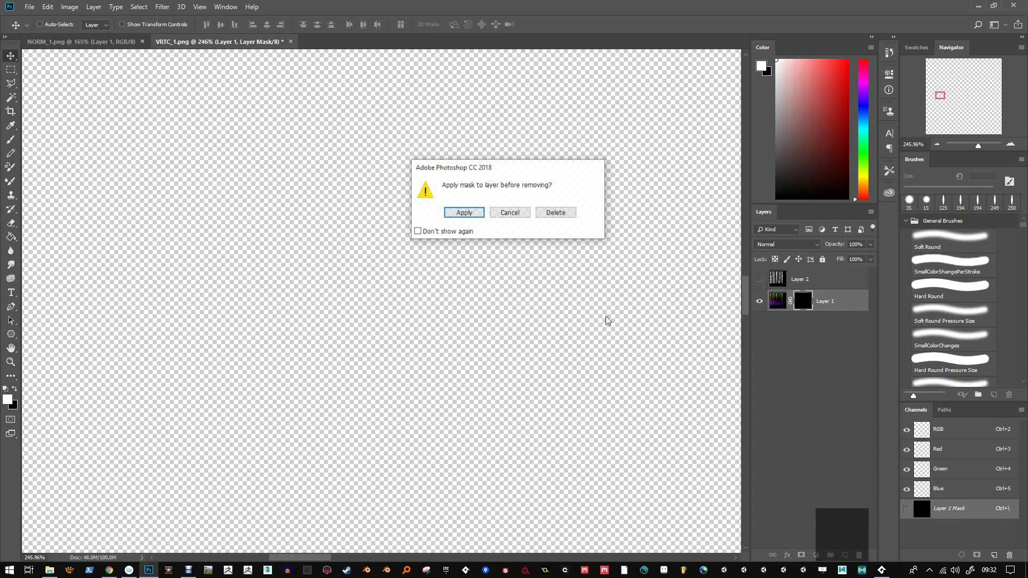
click(553, 214)
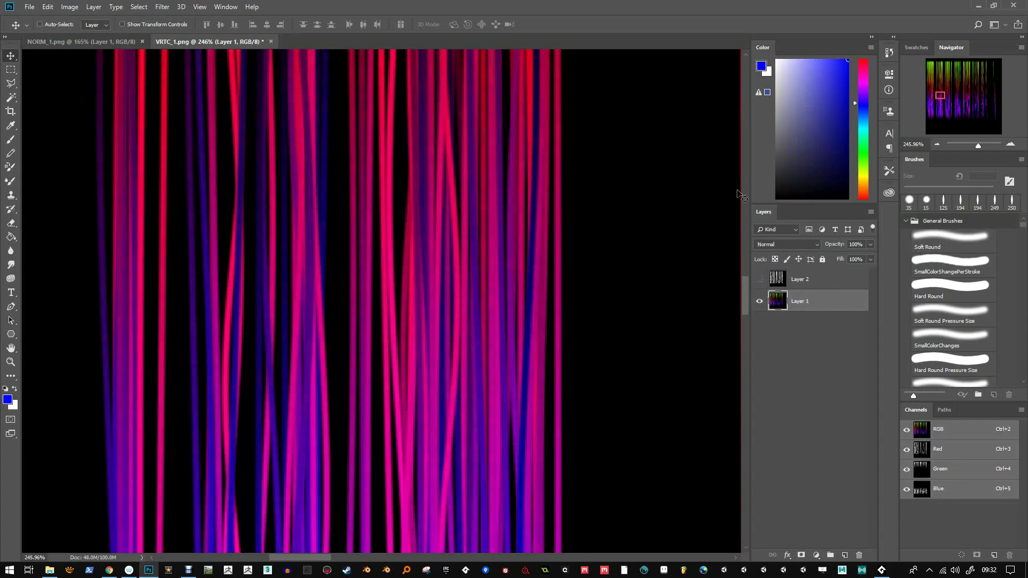
drag(974, 140, 984, 145)
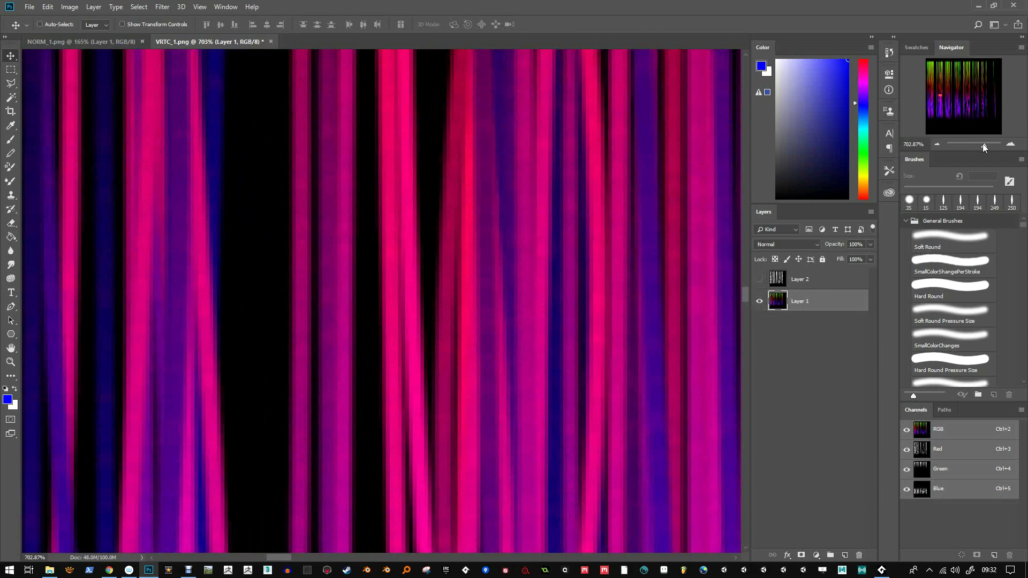
drag(984, 147, 977, 145)
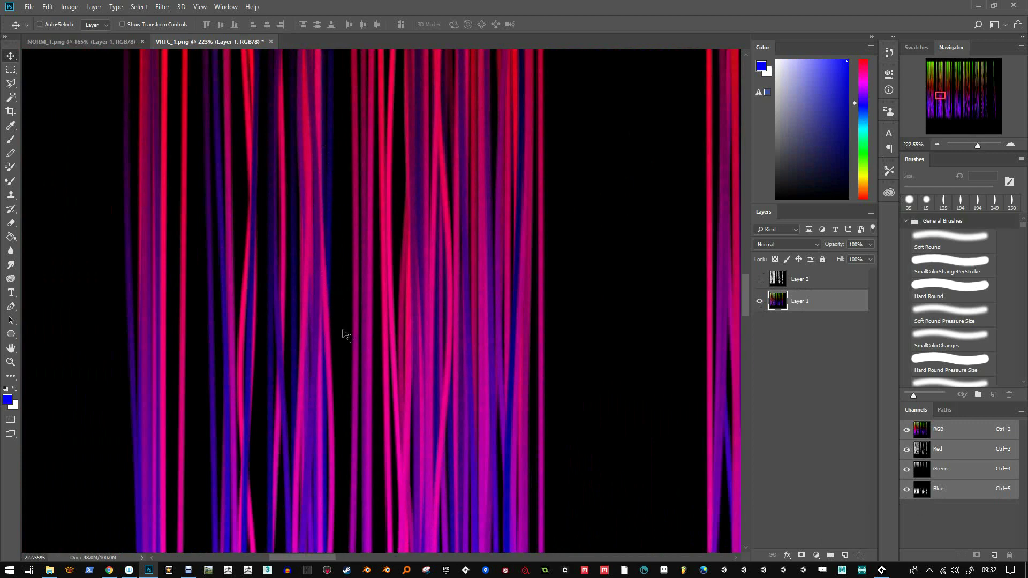
drag(934, 96, 935, 85)
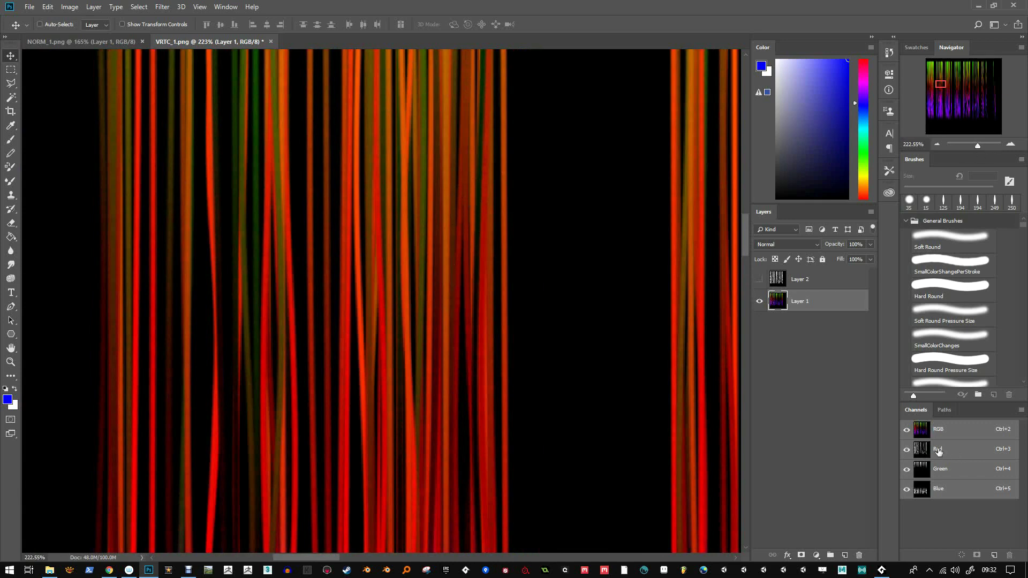
View the Red, Green and then Blue channels alone, zooming in on the strands
click(938, 452)
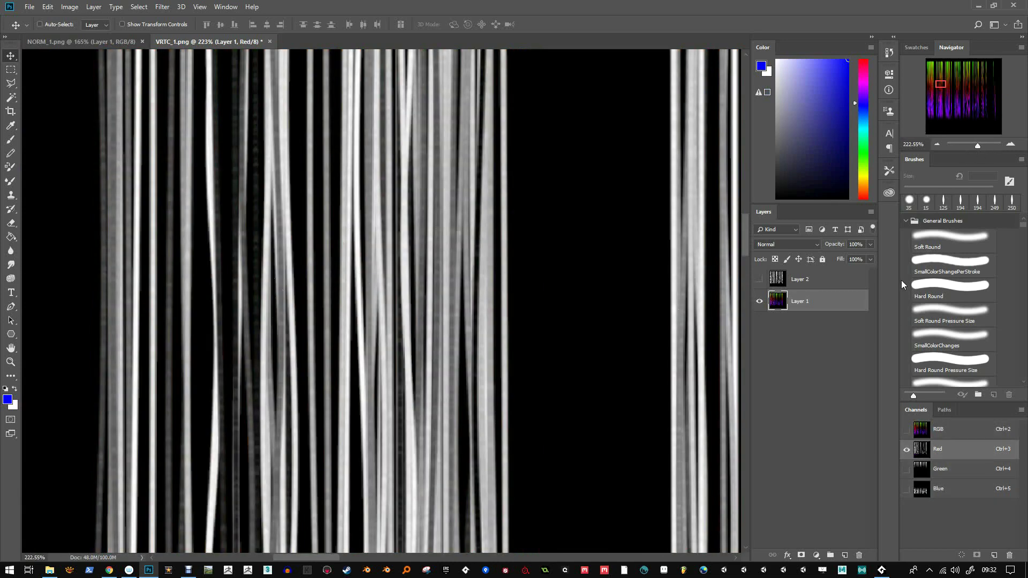
drag(974, 147, 982, 145)
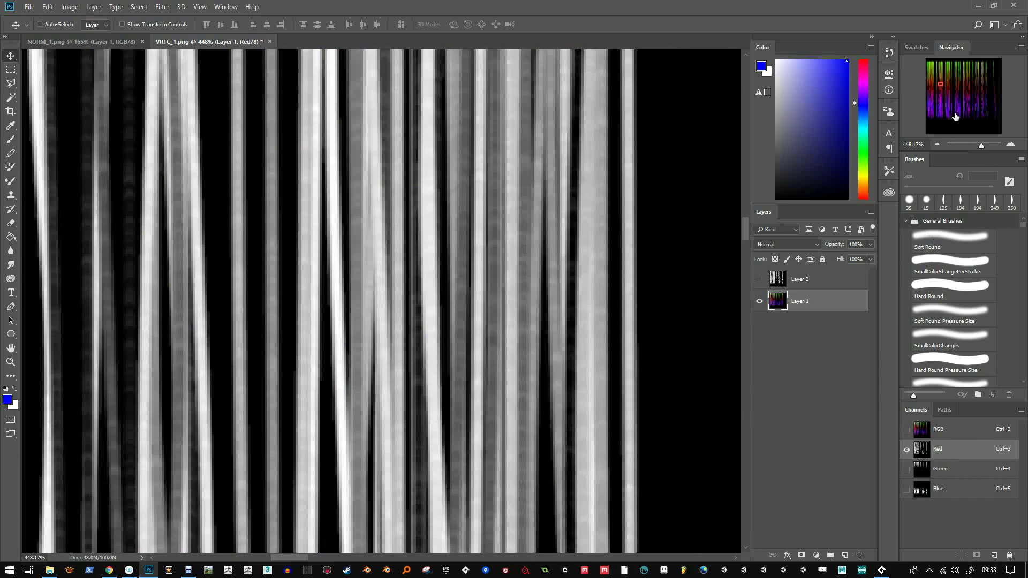
drag(981, 144, 974, 144)
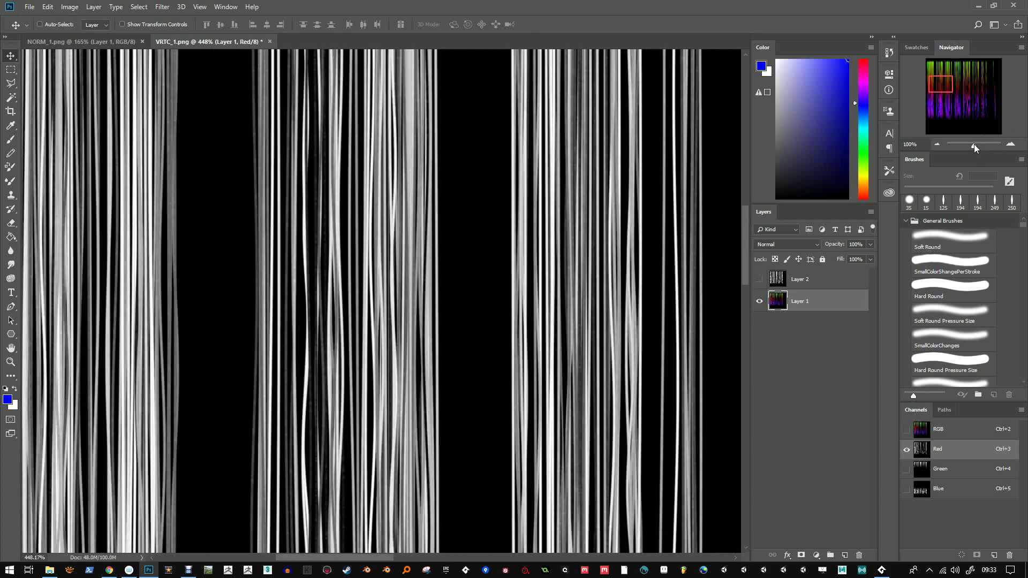
click(936, 470)
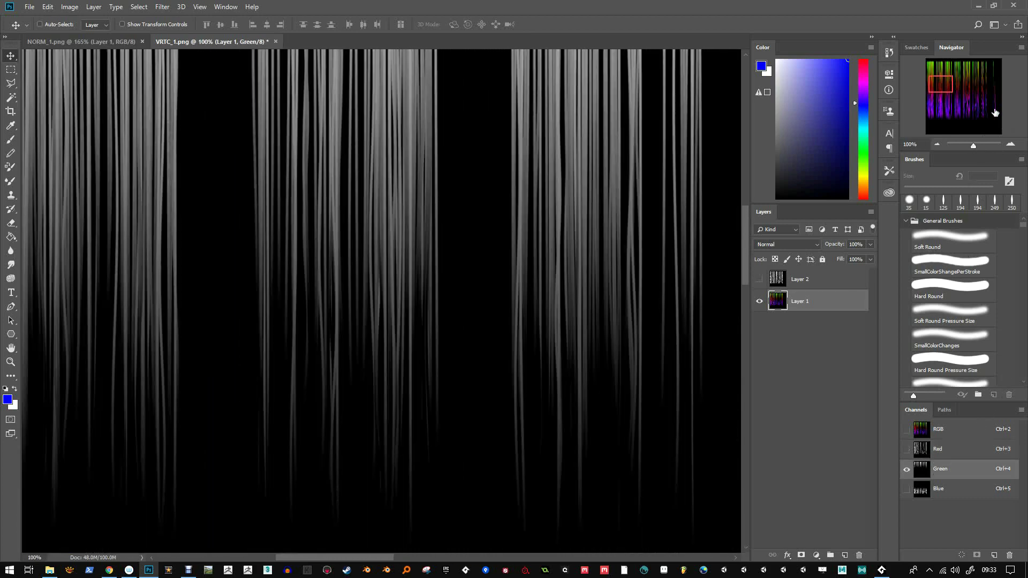
drag(971, 142, 970, 143)
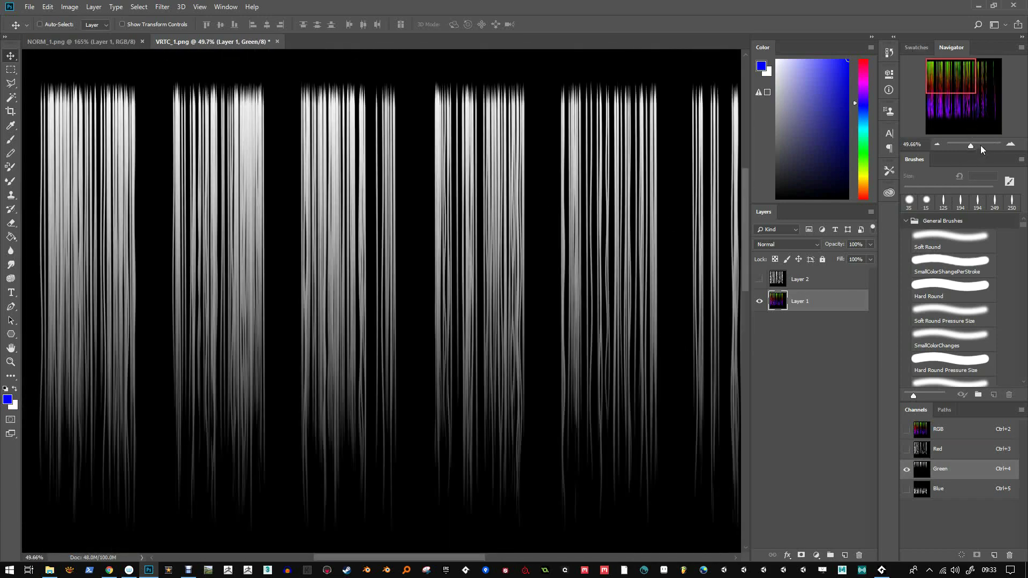
drag(981, 146, 974, 146)
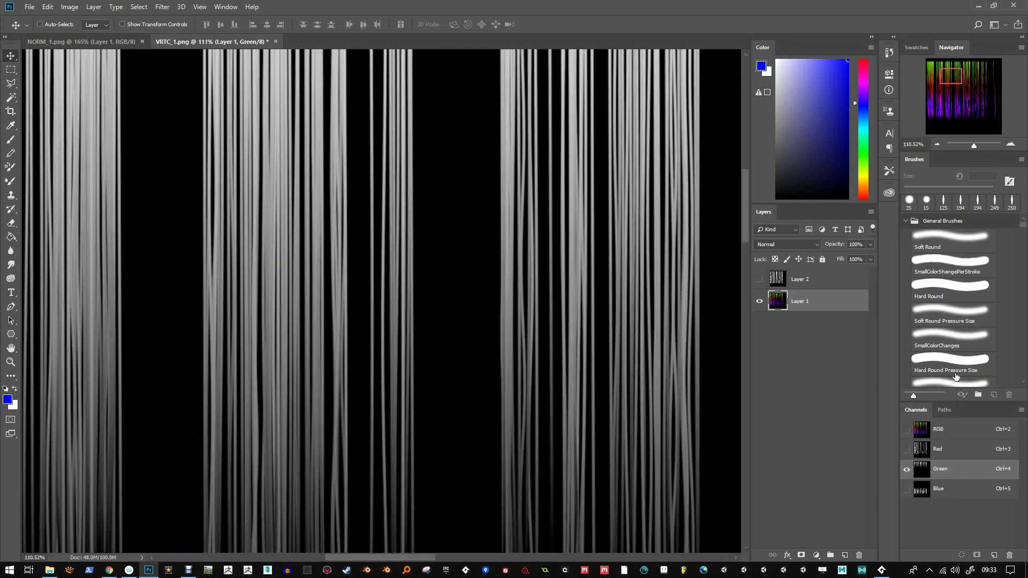
click(943, 498)
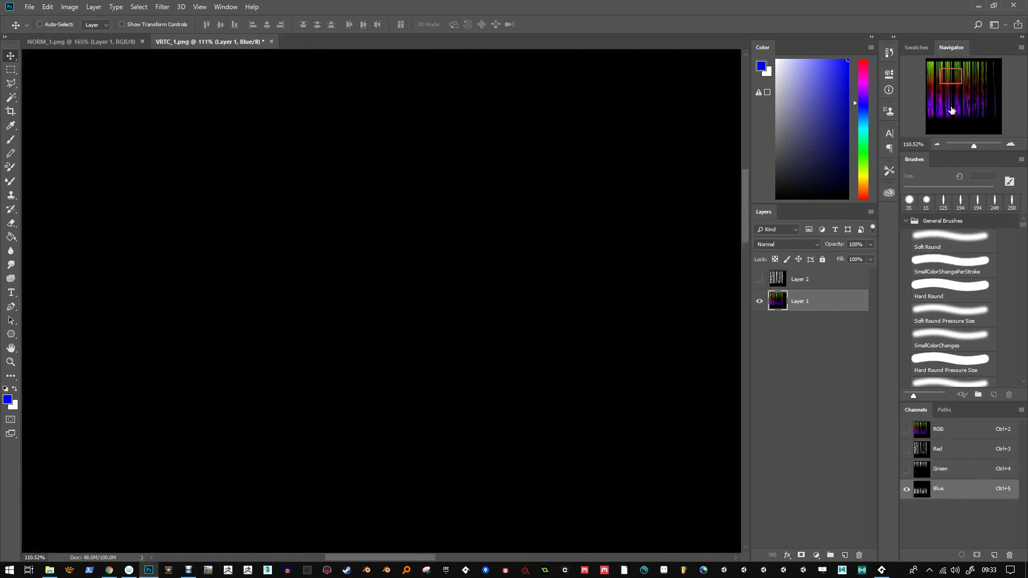
mouse_move(951, 110)
mouse_down()
mouse_move(954, 92)
mouse_move(959, 100)
mouse_up()
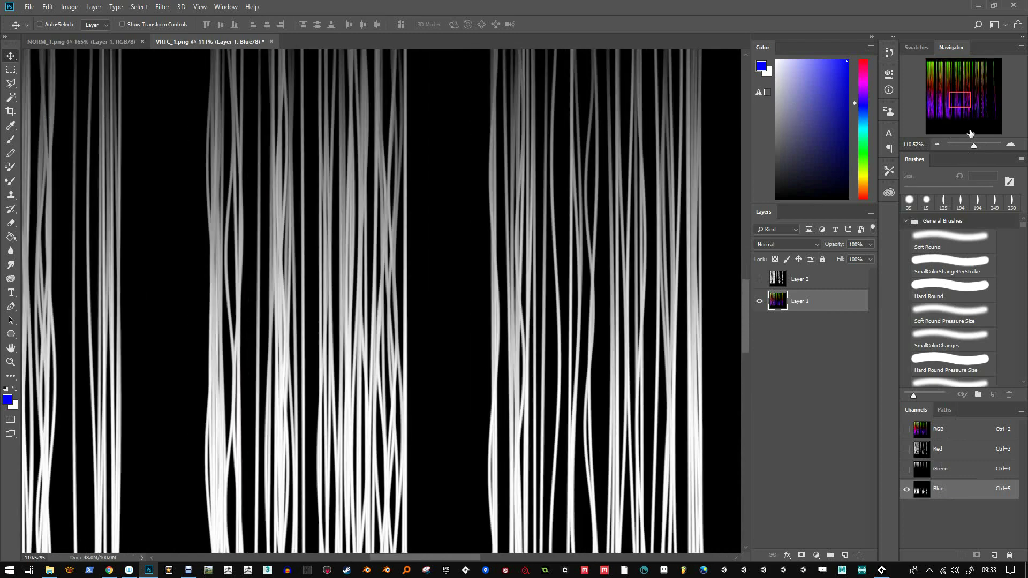
drag(972, 146, 966, 145)
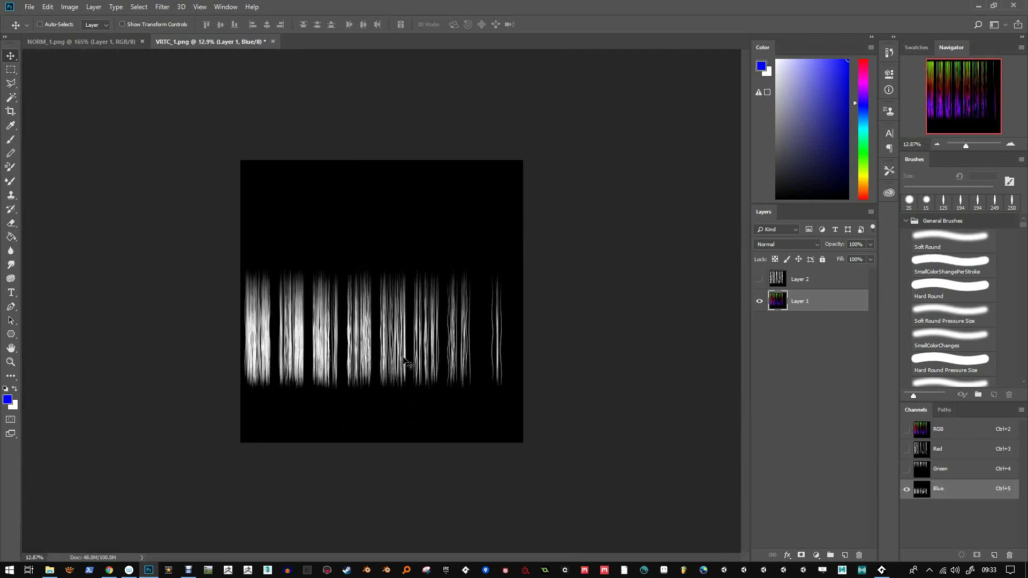
Preview a Levels brightening on the Blue channel, then cancel it
key(ctrl+l)
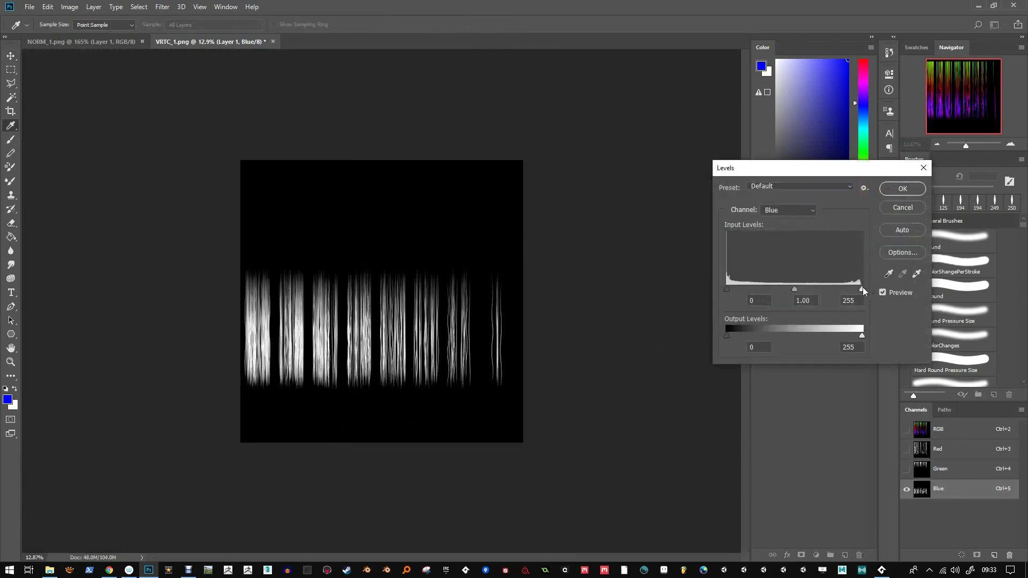
drag(863, 287, 838, 287)
click(903, 207)
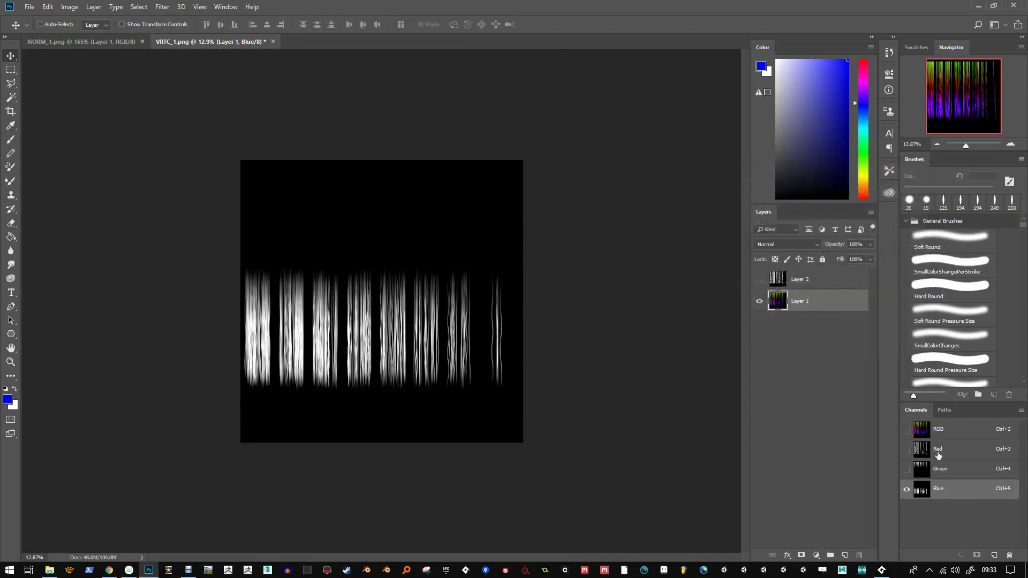
Lower the Green channel's Levels white input to about 214 to brighten its strands
click(940, 470)
key(ctrl+l)
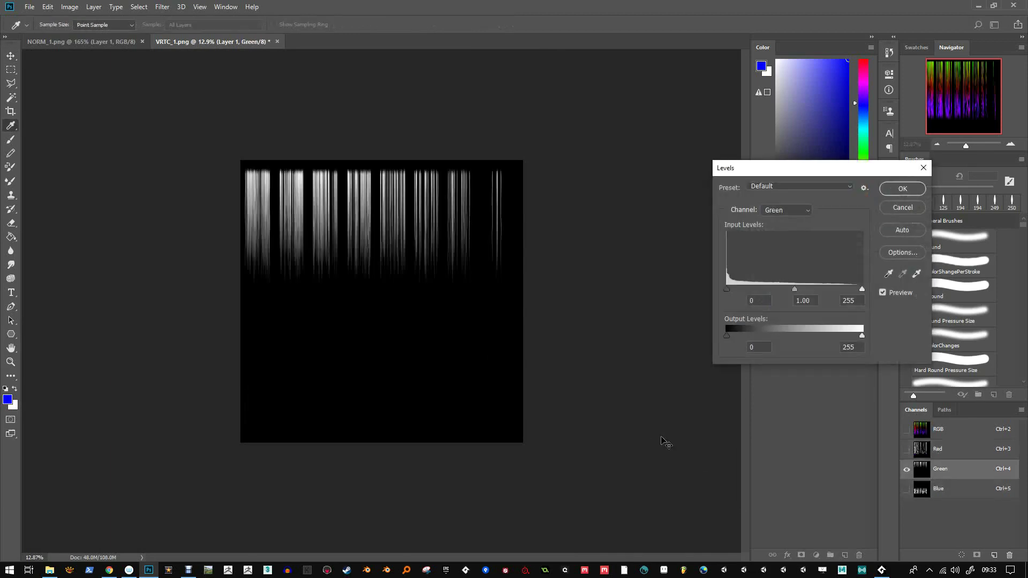
drag(859, 289, 829, 287)
click(905, 187)
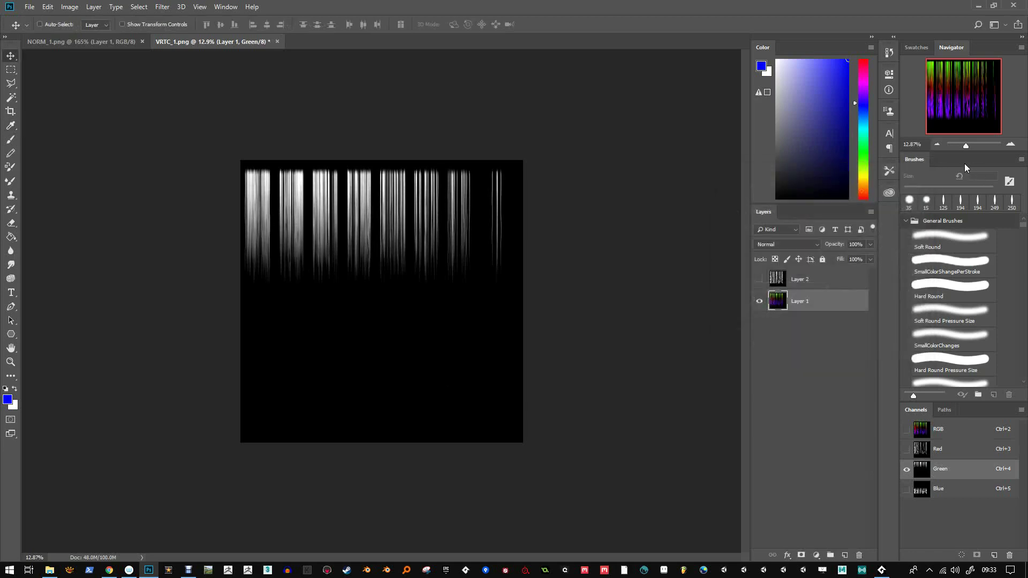
drag(964, 147, 951, 85)
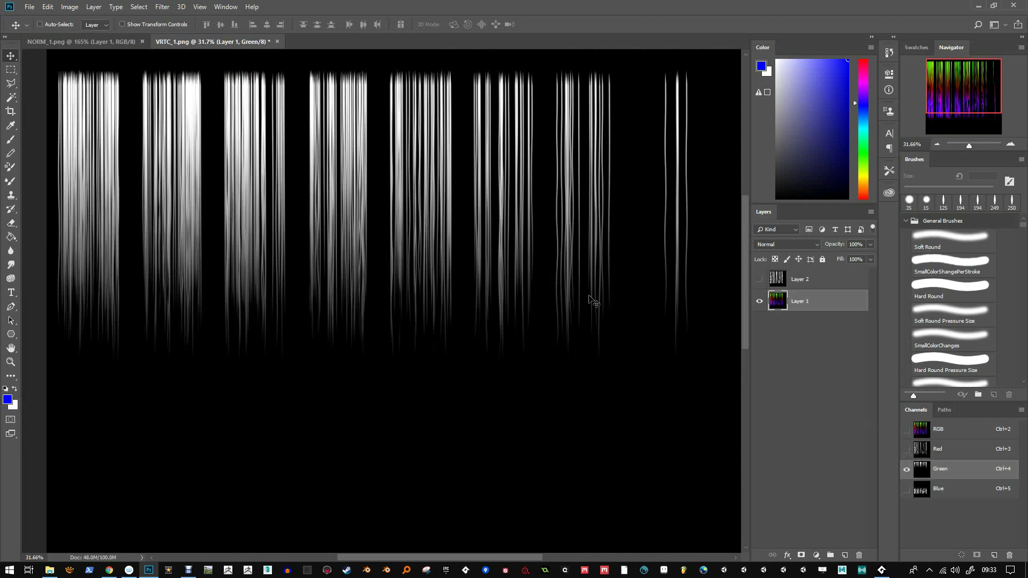
Return to the RGB composite and paste the grayscale strand copy into a new Layer 3
click(929, 454)
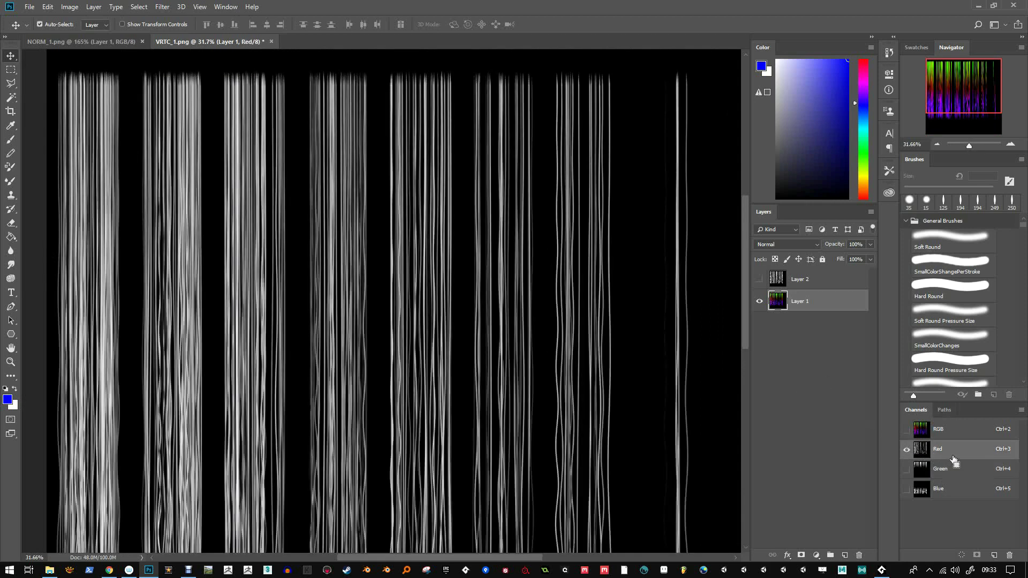
drag(966, 457, 959, 436)
click(955, 429)
click(813, 279)
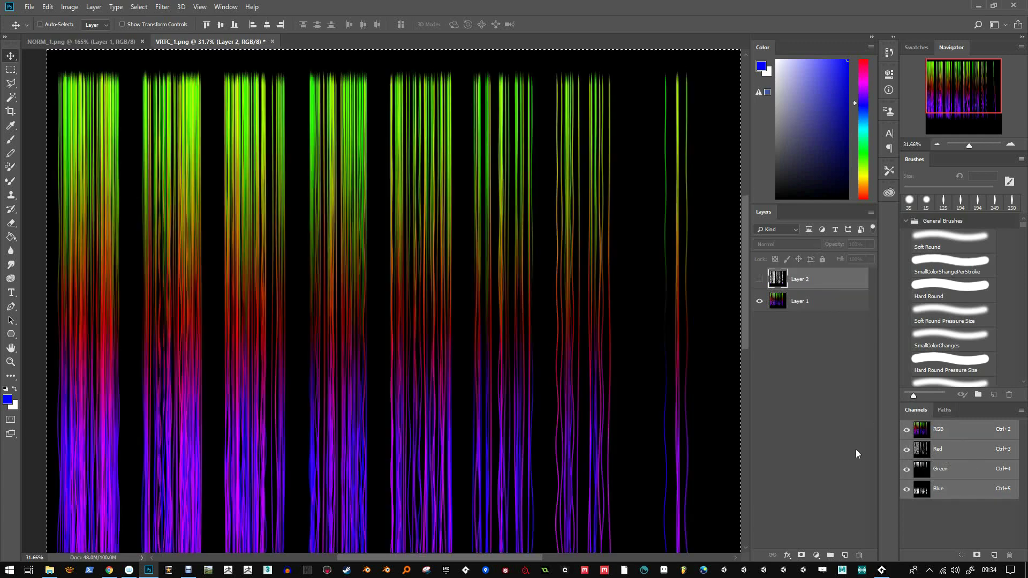
click(844, 555)
key(ctrl+v)
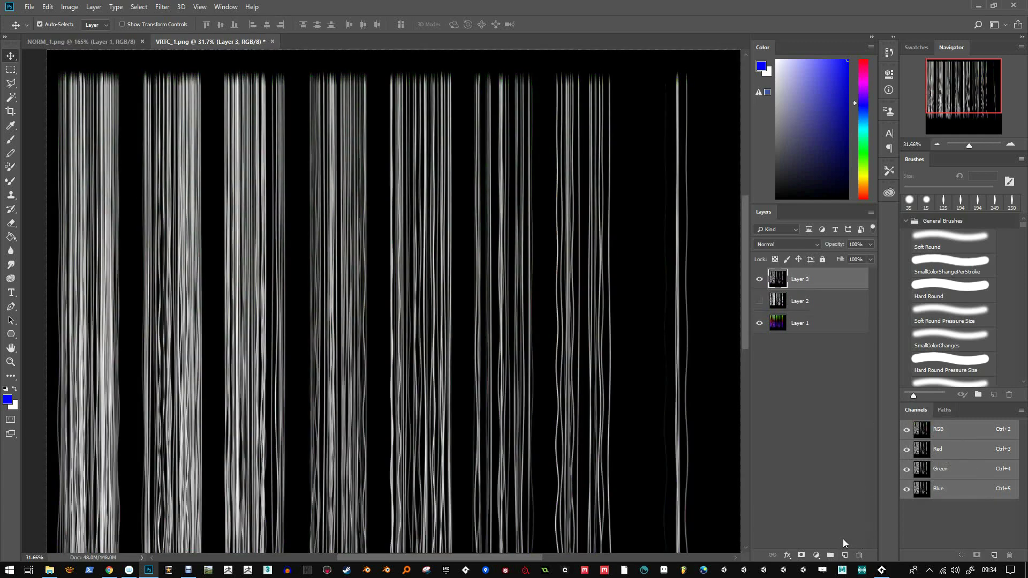
drag(969, 146, 968, 144)
Brighten Layer 3 with Levels at white input 221, then select the Gradient Tool
key(ctrl+l)
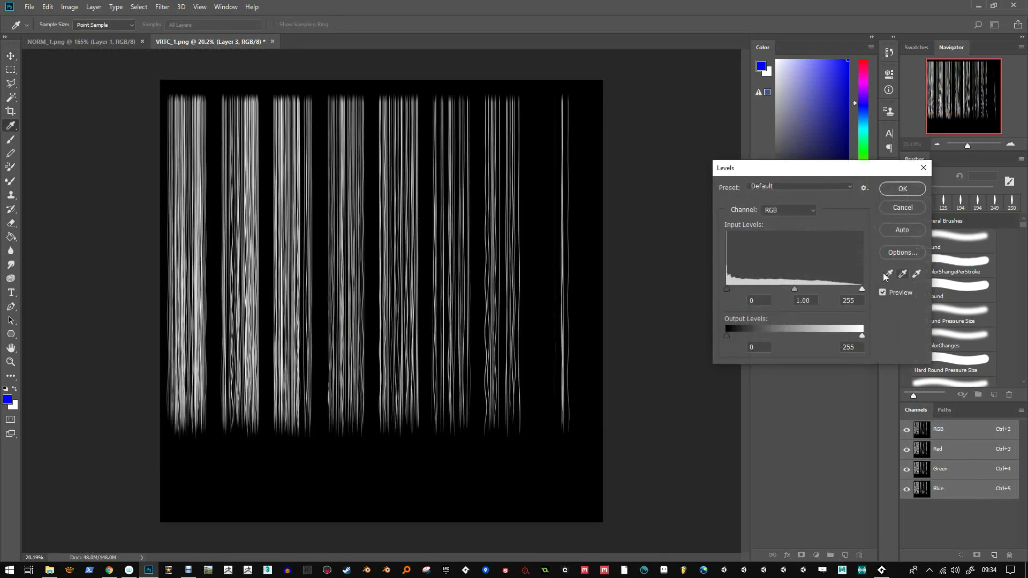
drag(862, 289, 844, 287)
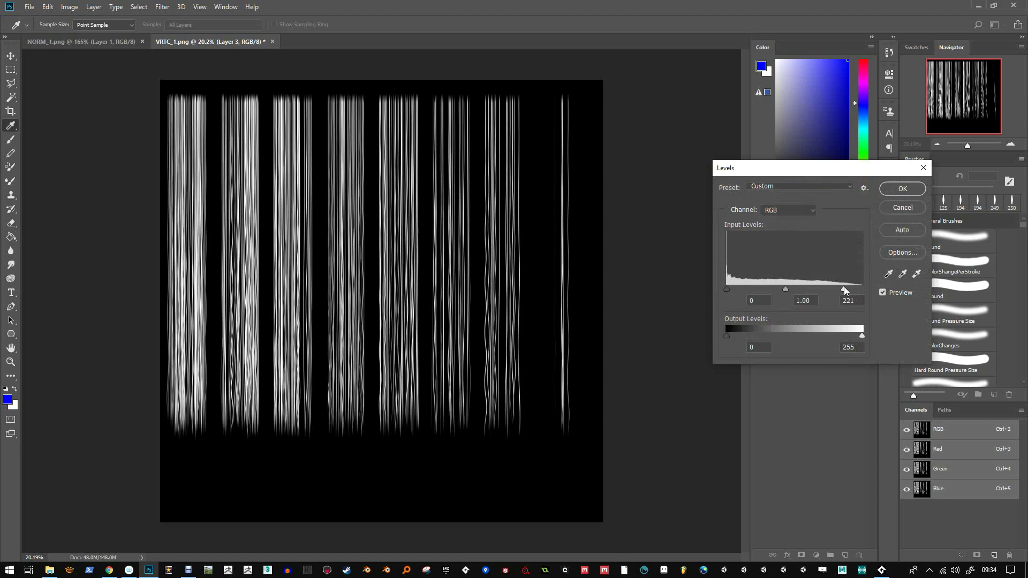
click(893, 193)
drag(11, 236, 67, 237)
click(79, 25)
Fade Layer 3's strands to black toward the bottom with a Multiply black-to-white gradient
click(57, 46)
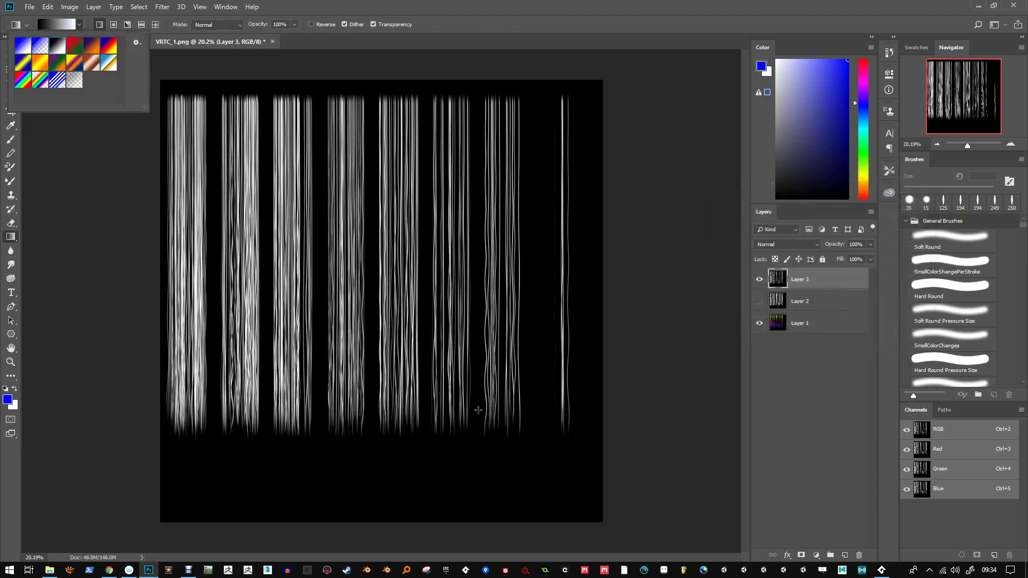
click(389, 392)
drag(389, 392, 396, 158)
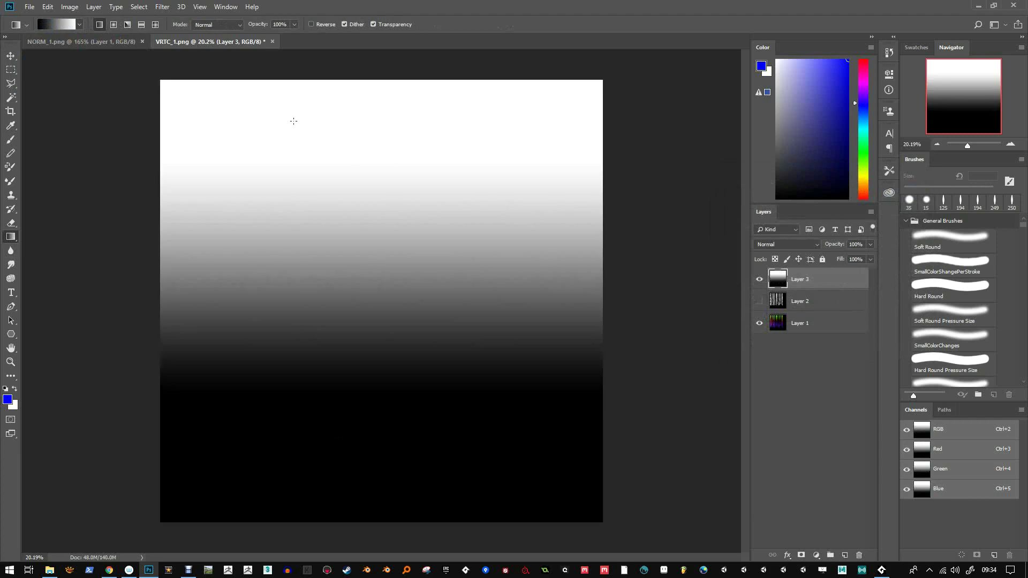
key(ctrl+z)
click(231, 25)
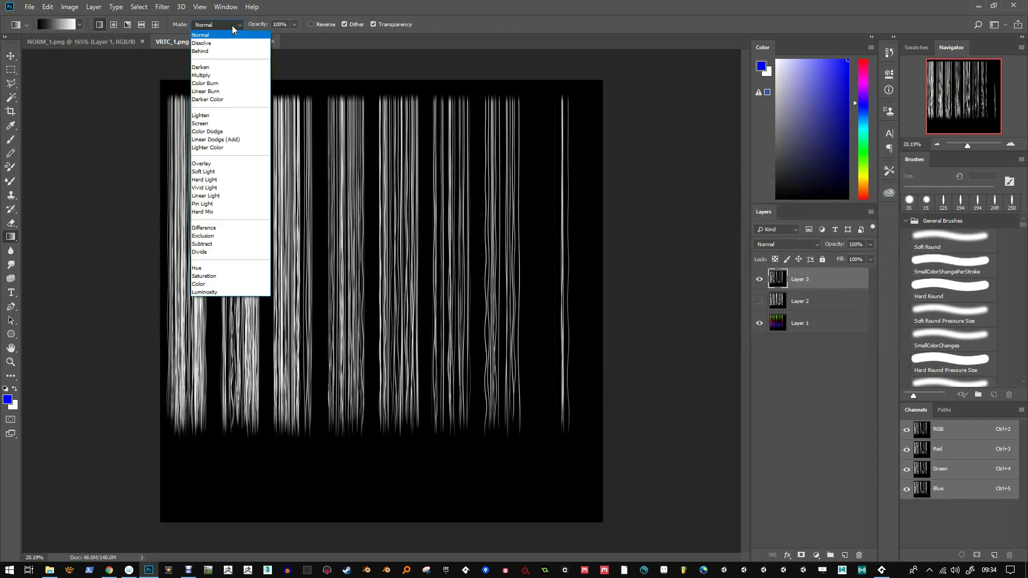
click(217, 75)
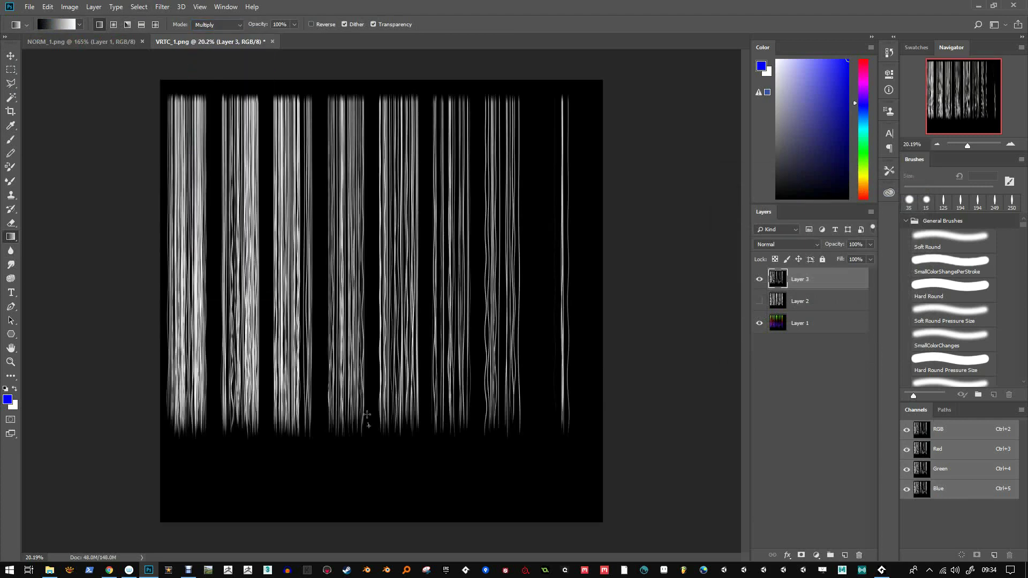
drag(367, 414, 356, 113)
drag(363, 352, 358, 212)
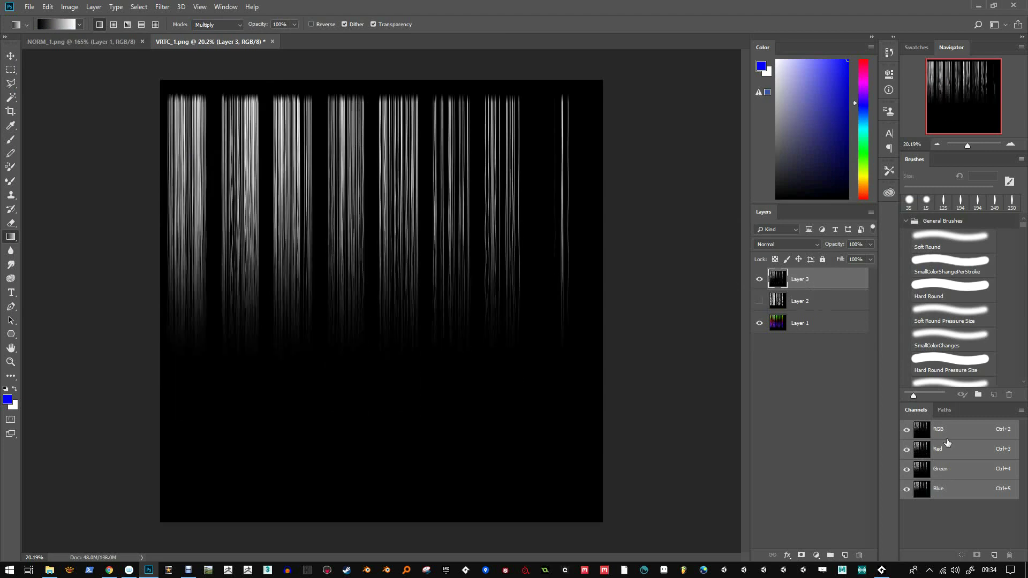
Check Layer 1's Red and Green channels, then paste the grayscale copy as a new layer above Layer 2
click(809, 303)
click(759, 279)
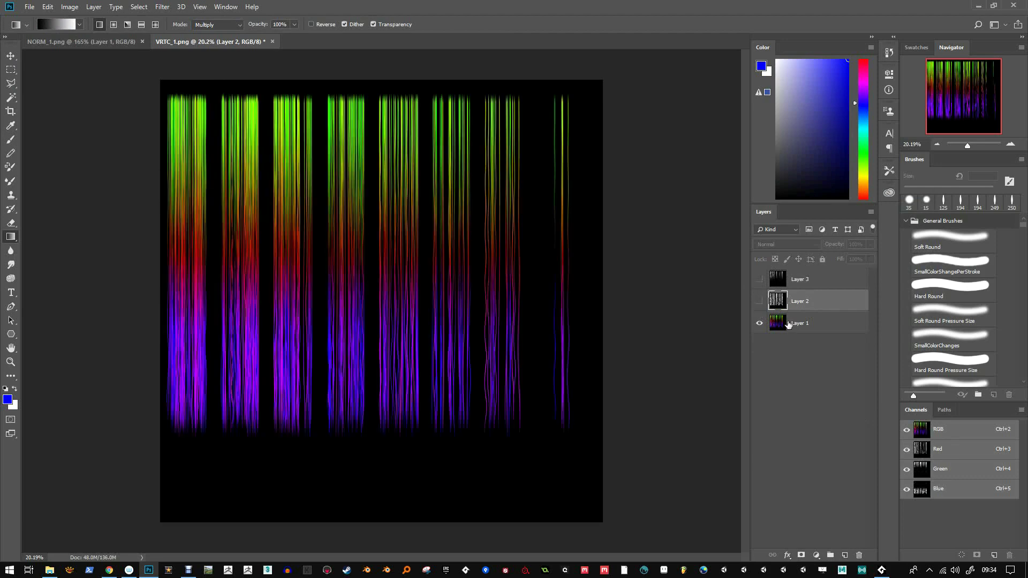
click(819, 323)
click(930, 452)
click(935, 470)
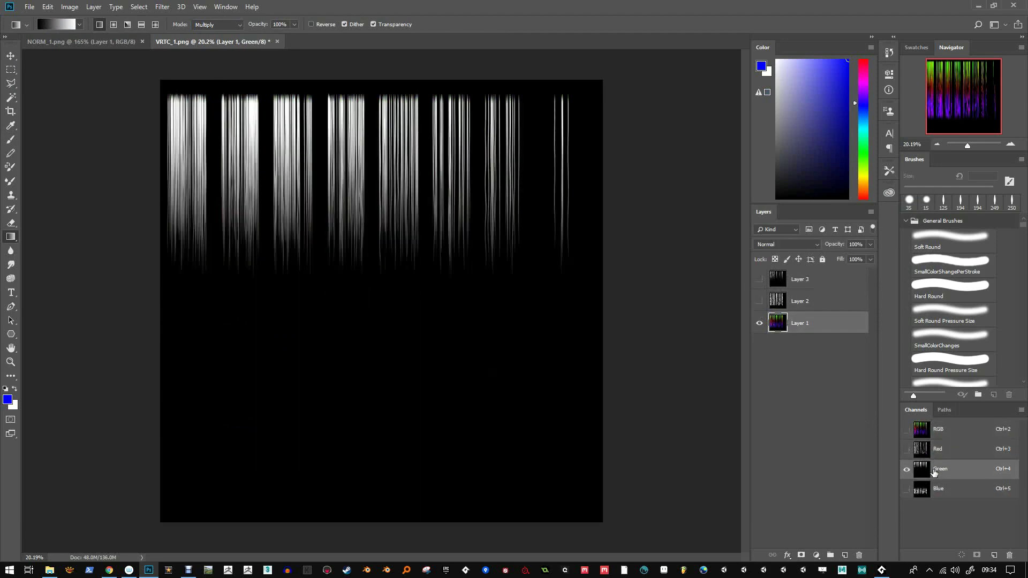
key(ctrl+a)
click(808, 309)
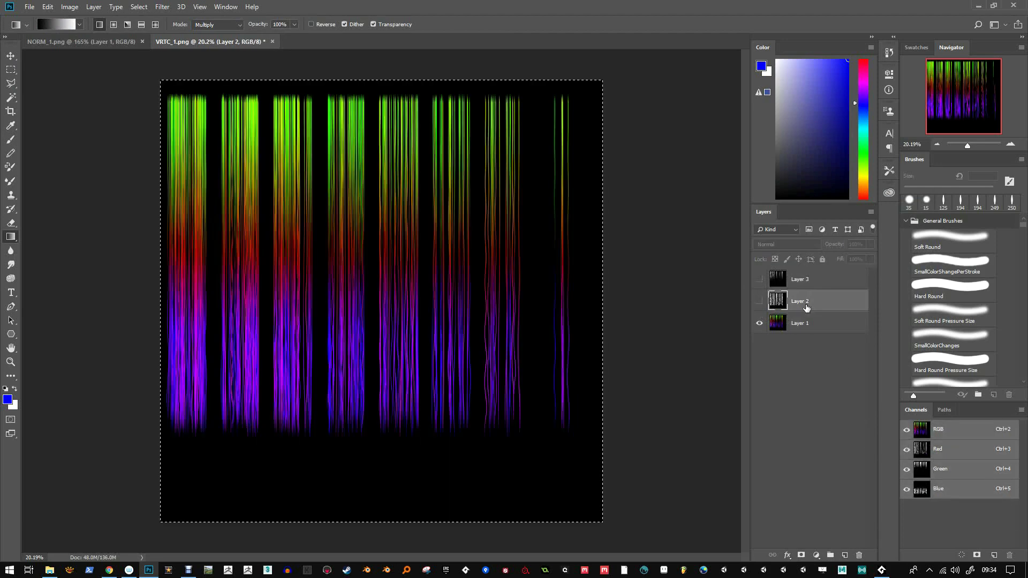
key(ctrl+v)
click(759, 279)
click(798, 280)
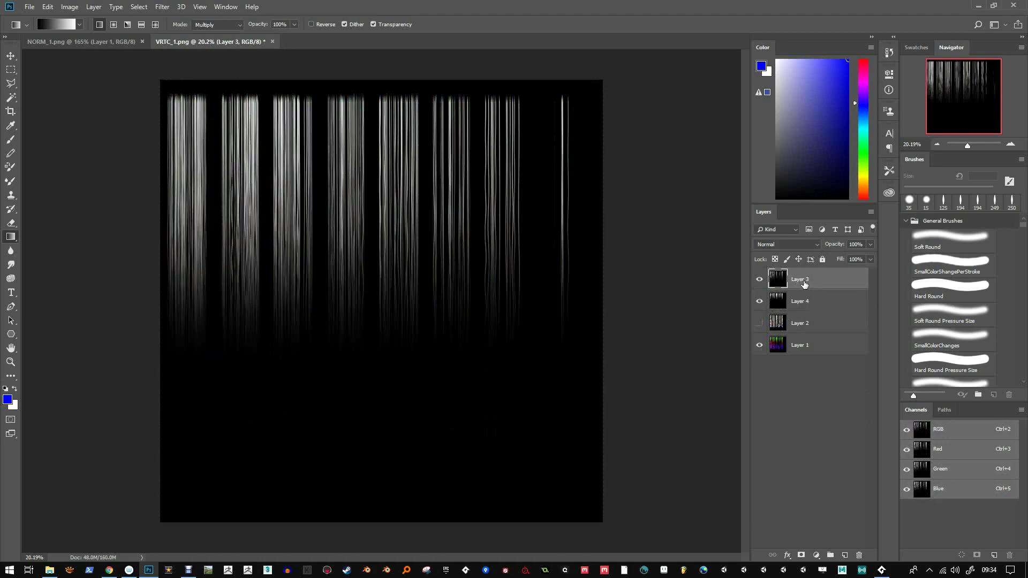
Set Layer 3 to Screen at 75% opacity and merge it down into Layer 4
click(814, 245)
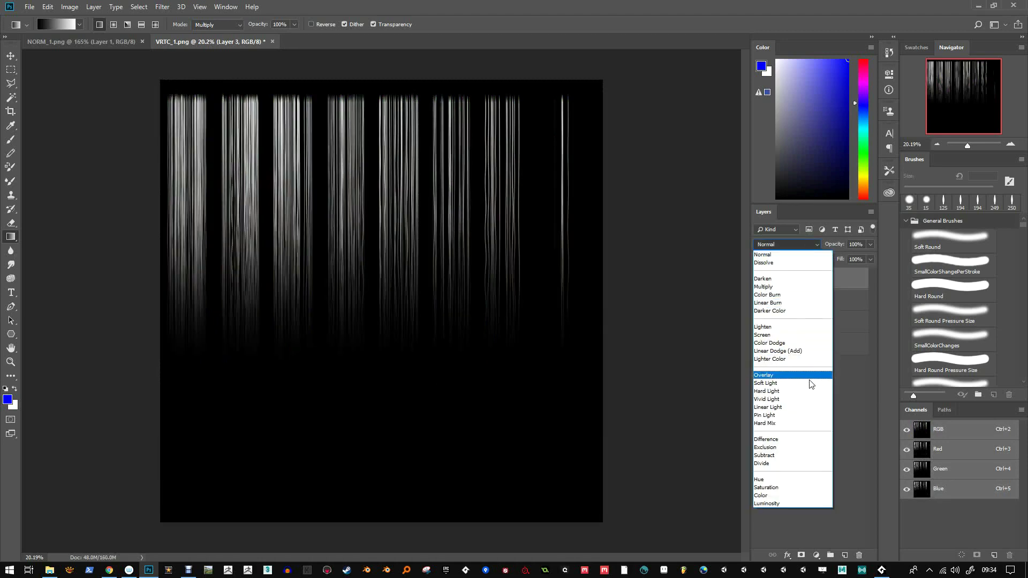
click(782, 334)
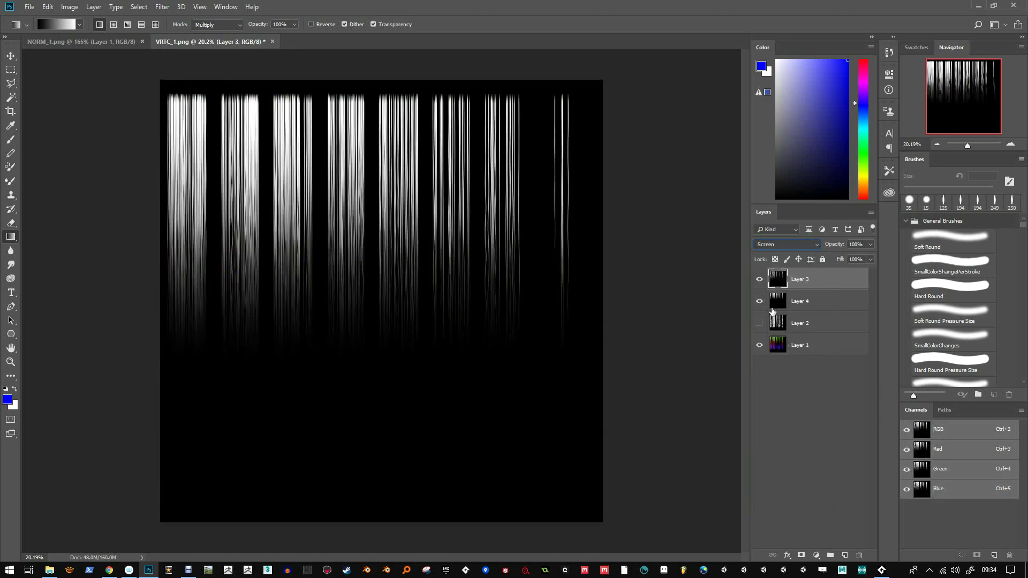
click(759, 280)
click(759, 280)
click(759, 280)
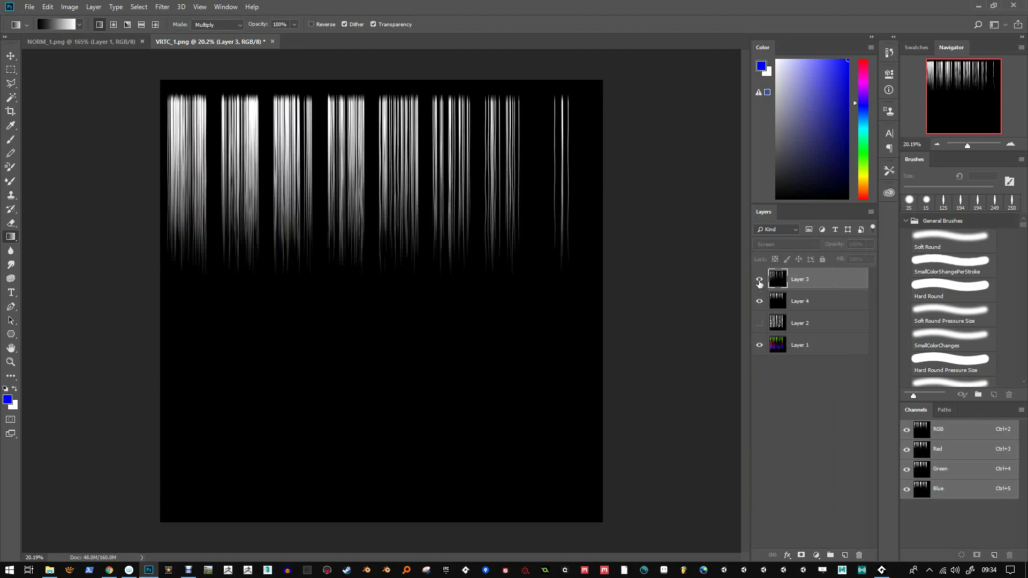
click(759, 280)
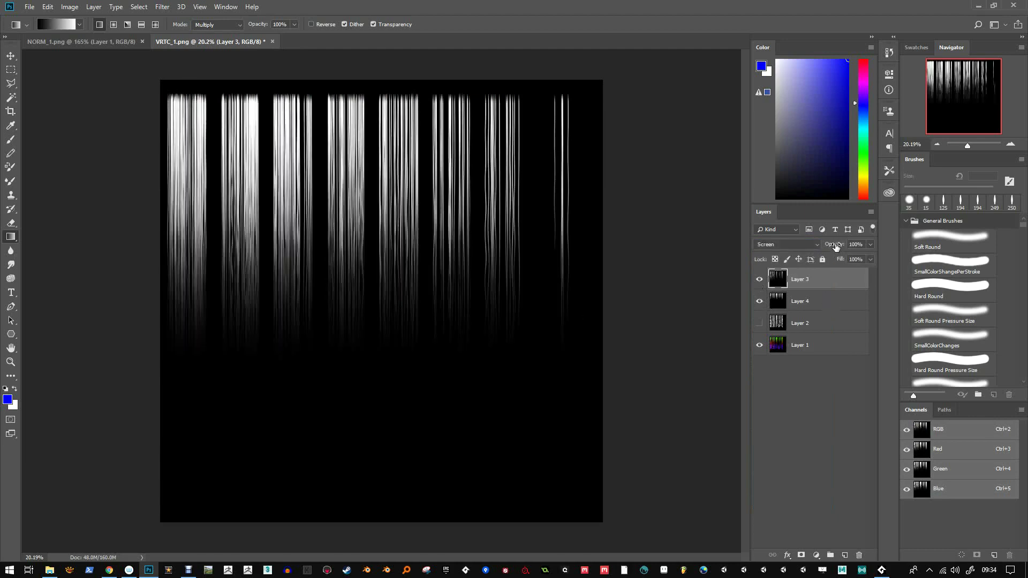
mouse_move(835, 246)
mouse_down()
mouse_move(789, 247)
mouse_move(819, 246)
mouse_up()
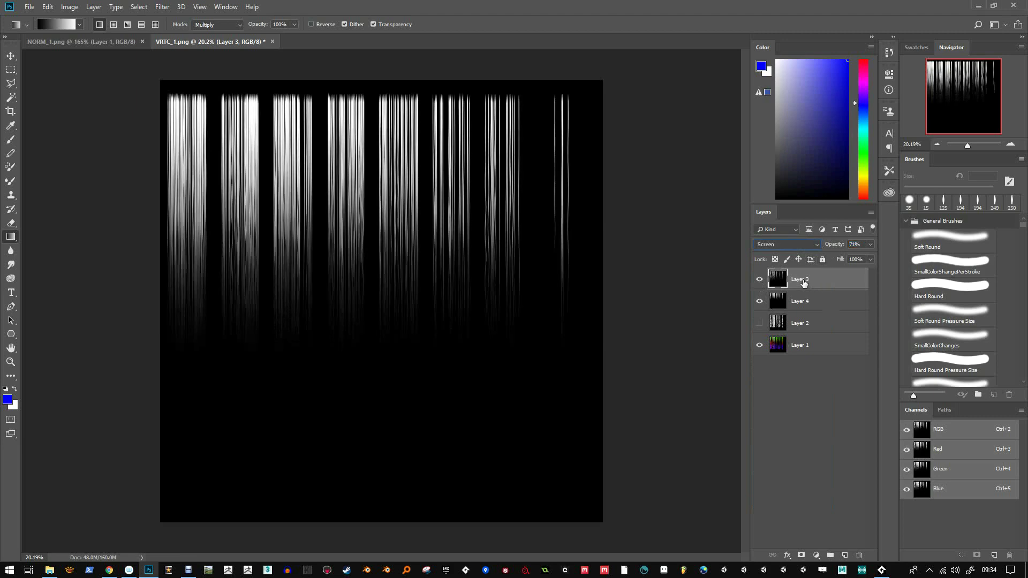
right_click(803, 283)
click(855, 429)
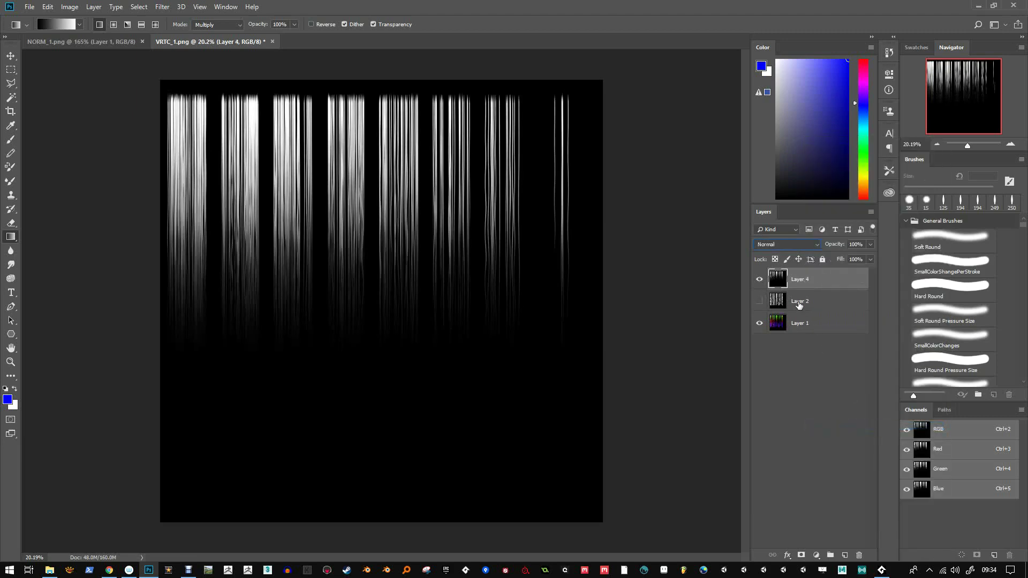
Clear Layer 4's contents and inspect Layer 1's Green, Red and Blue channels before returning to RGB
key(ctrl+x)
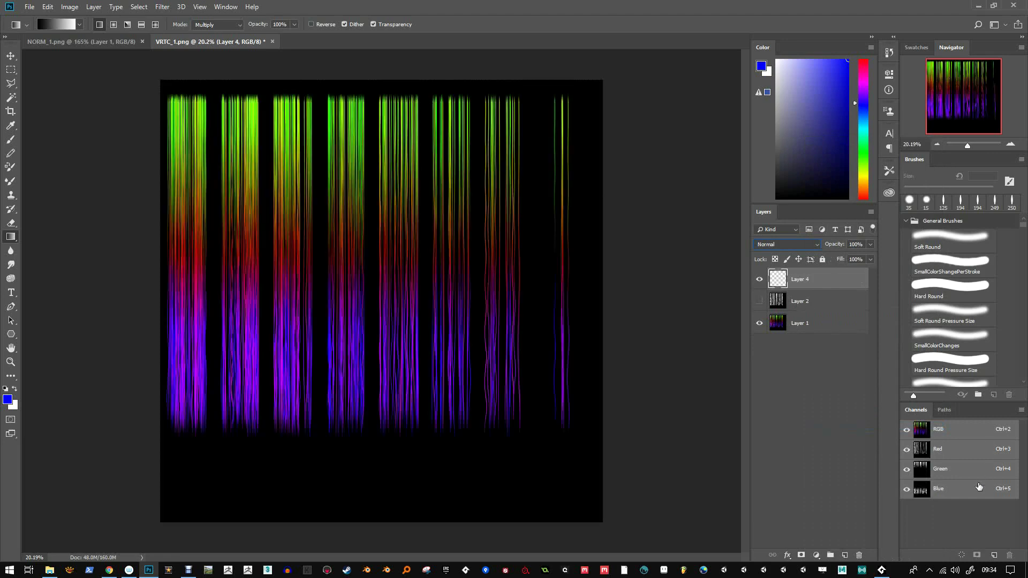
click(934, 472)
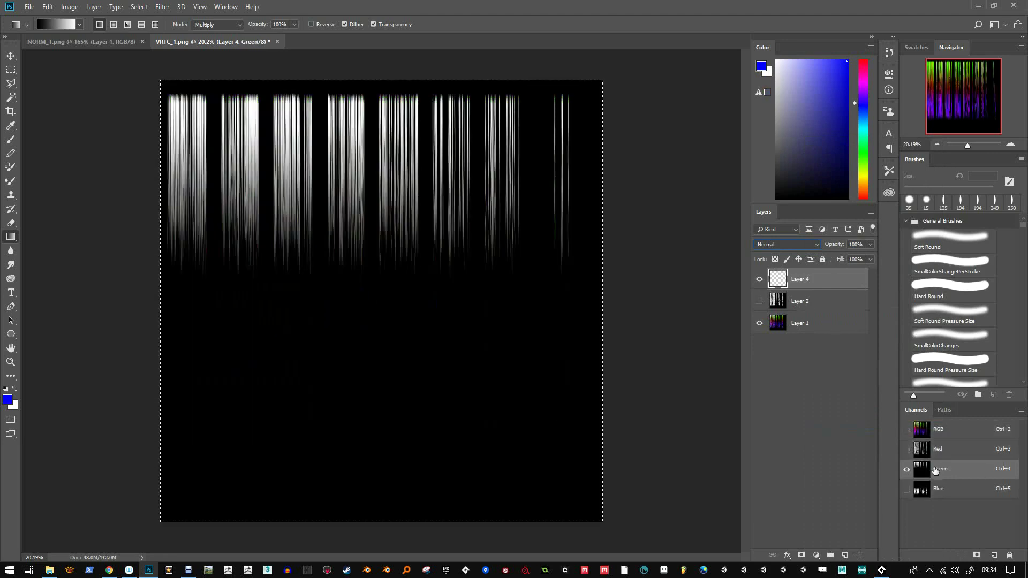
click(800, 323)
key(ctrl+2)
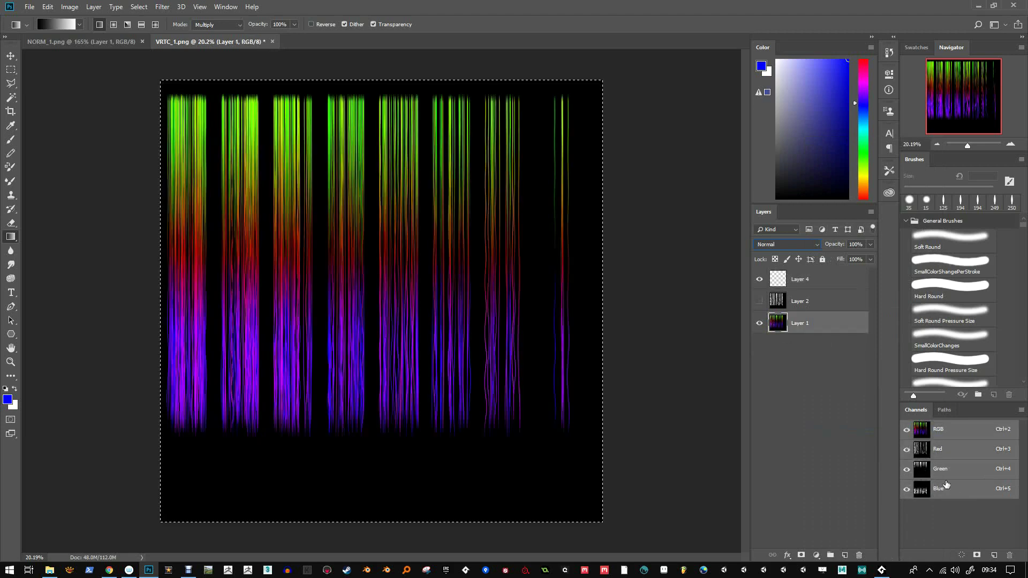
click(935, 471)
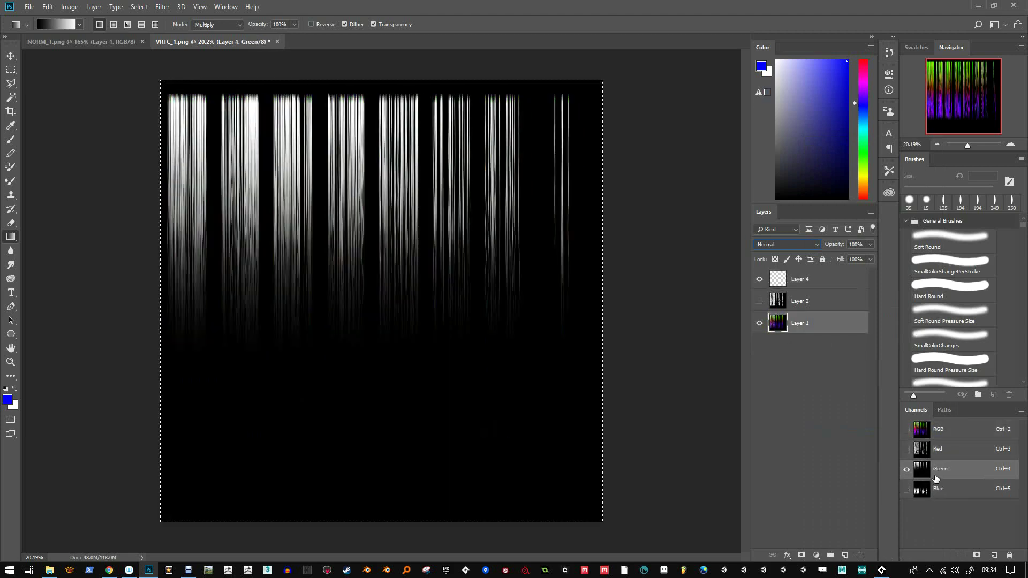
click(929, 452)
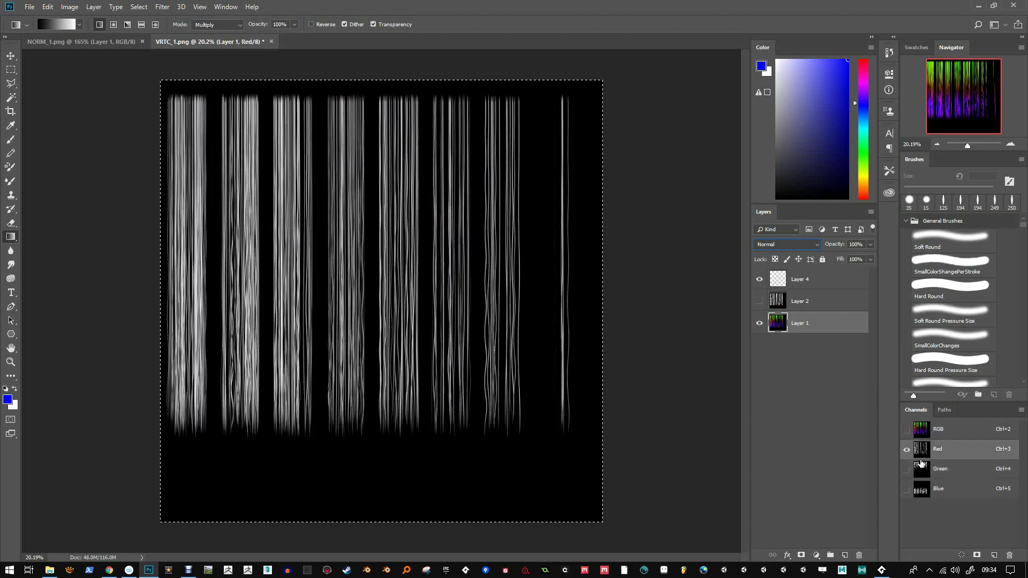
click(906, 489)
click(943, 431)
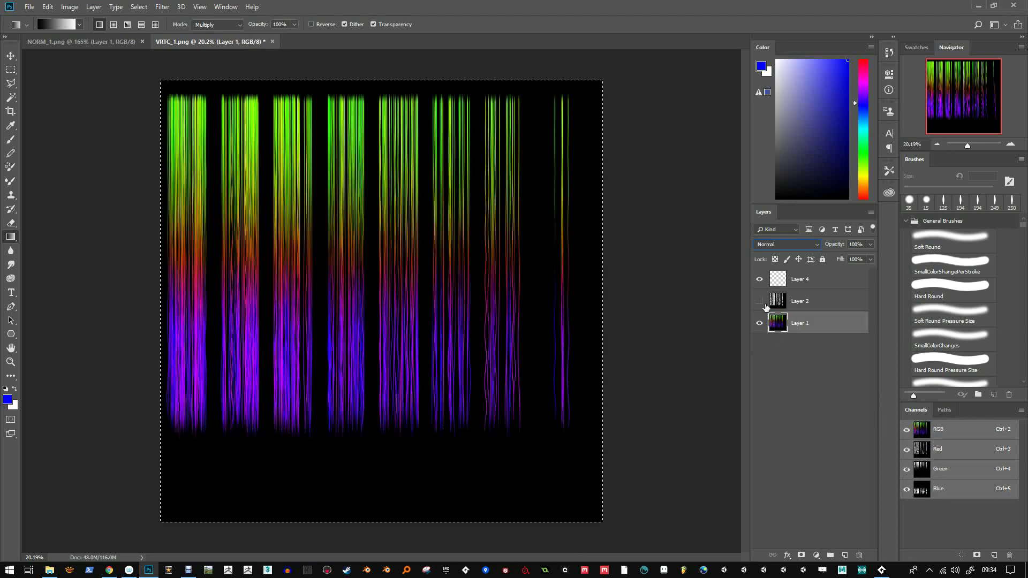
Hide Layers 2 and 4 so only Layer 1's coloured strands show
click(803, 301)
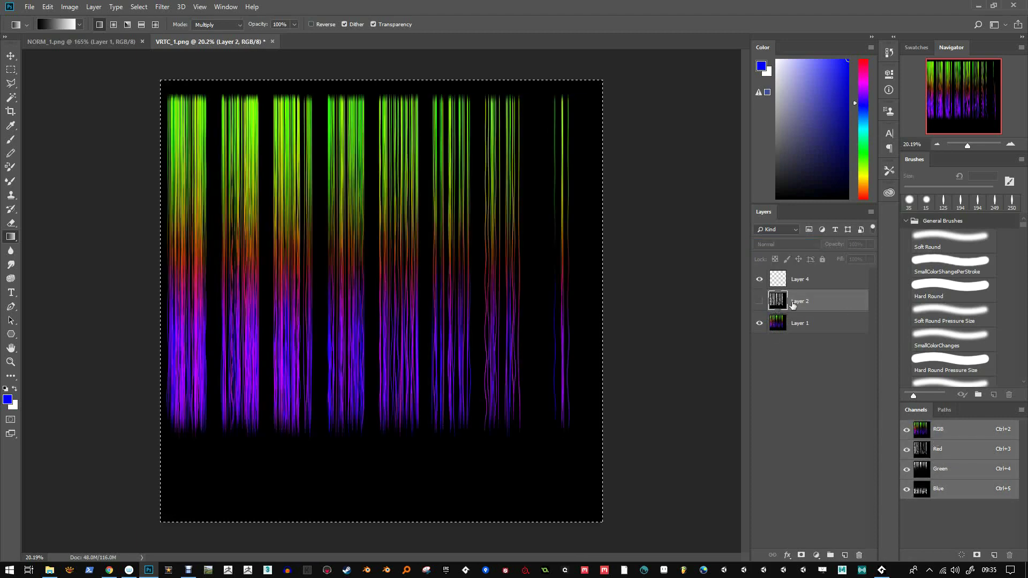
click(759, 300)
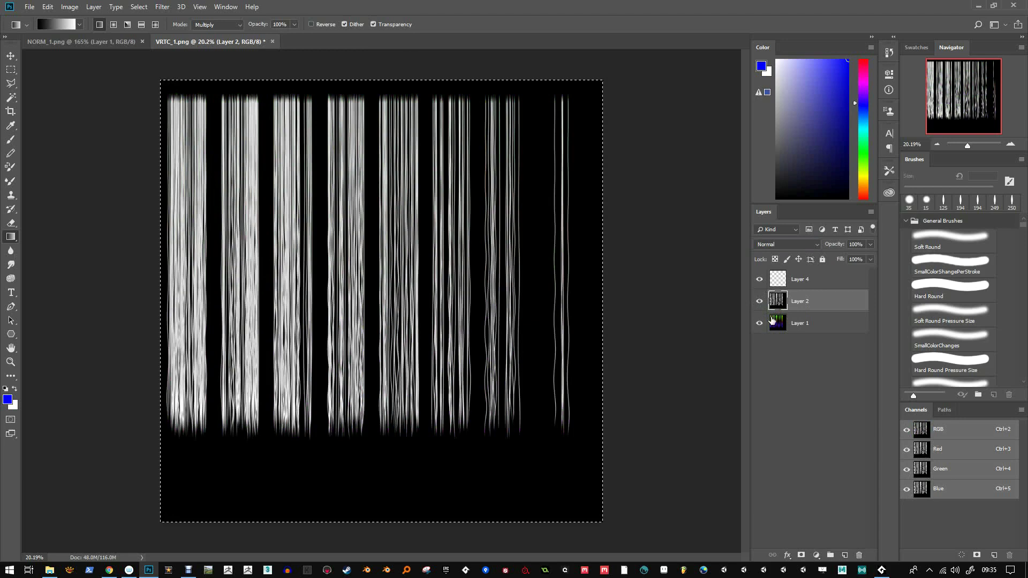
click(760, 278)
click(759, 301)
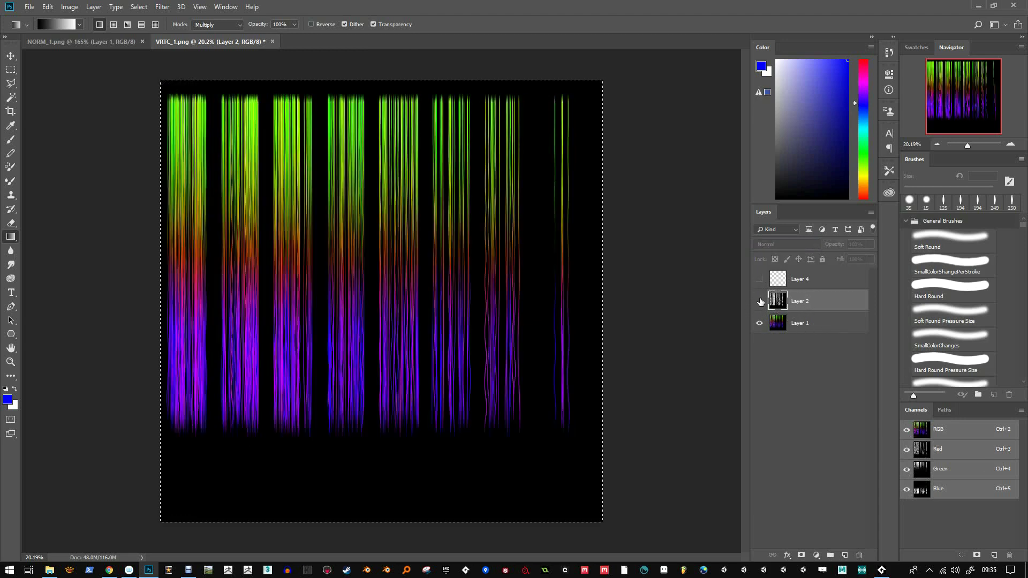
Save Layer 1's coloured strands as PNG VRT_RGB_HairSet1, then show Layer 2 and hide Layer 1
click(810, 335)
key(ctrl+shift+s)
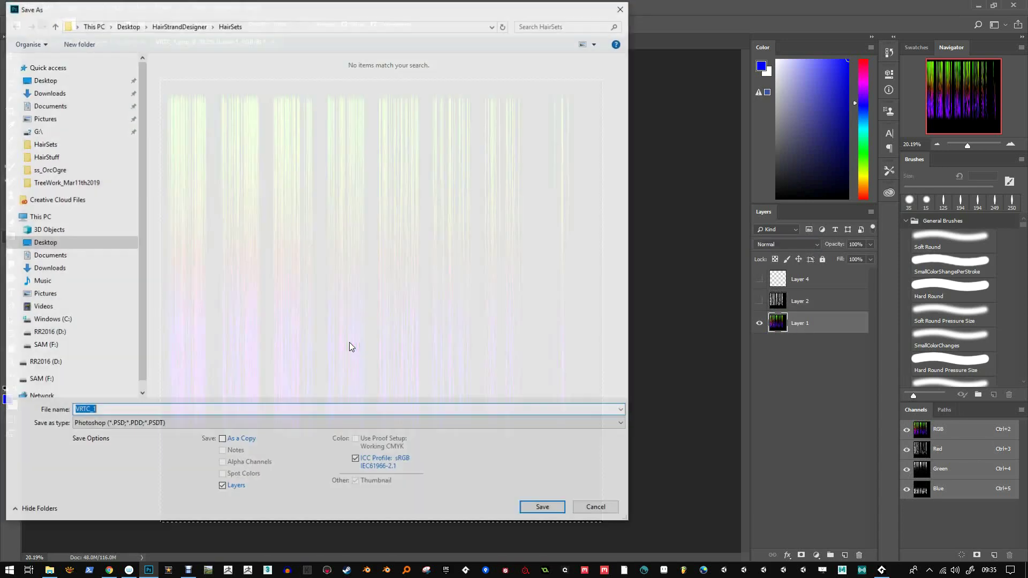
click(159, 423)
click(159, 380)
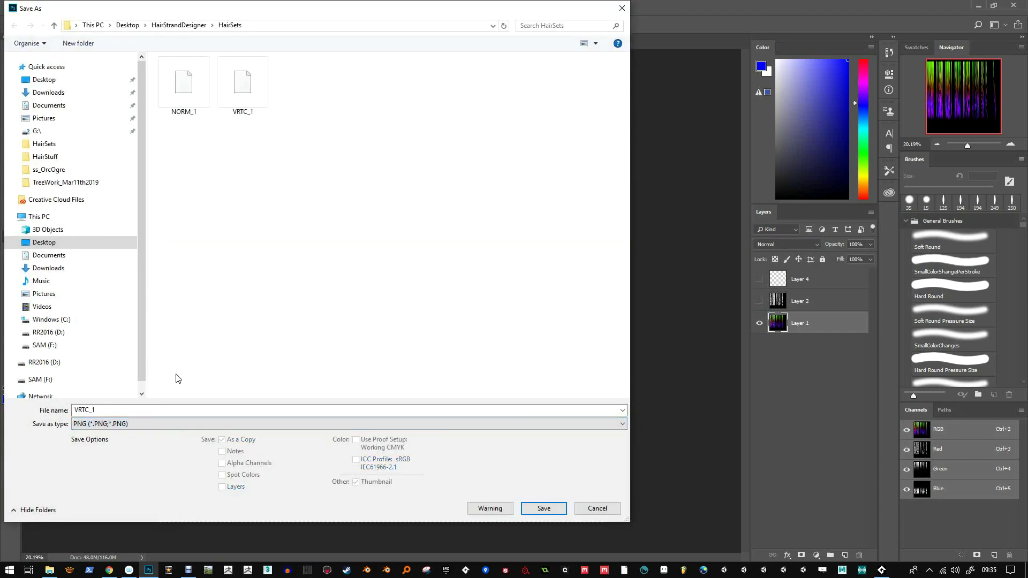
click(242, 86)
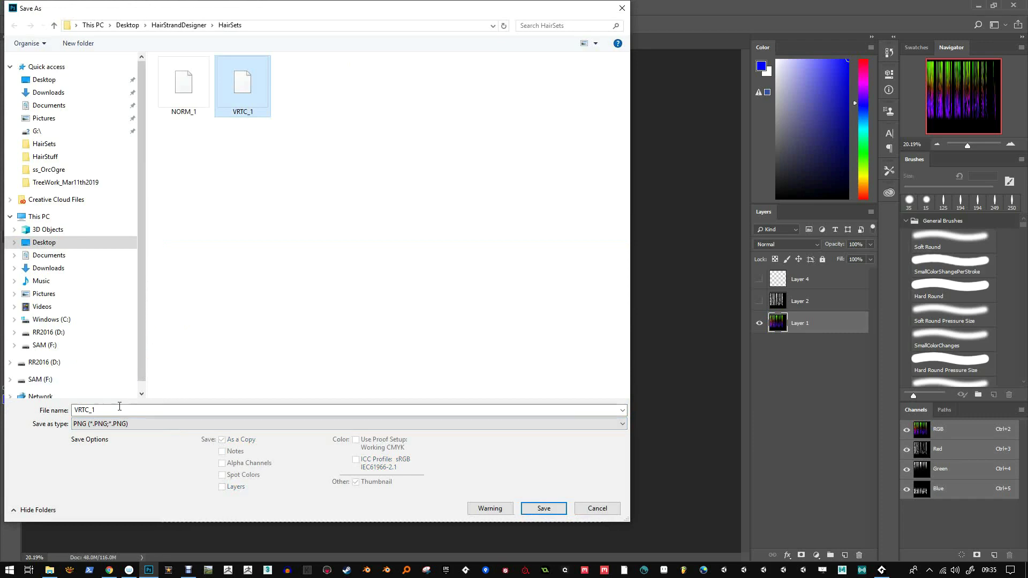
double_click(85, 410)
click(88, 410)
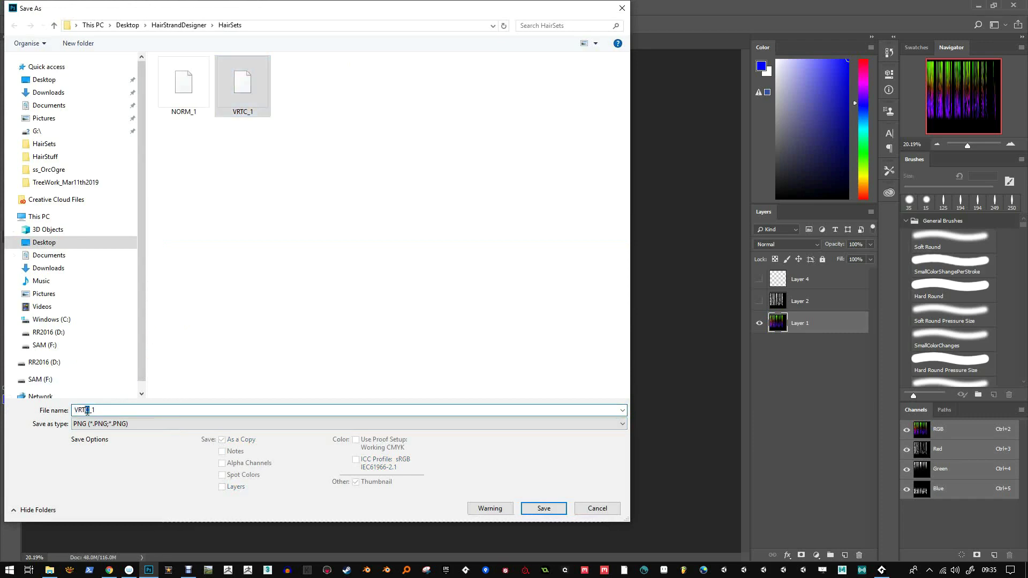
key(BackSpace)
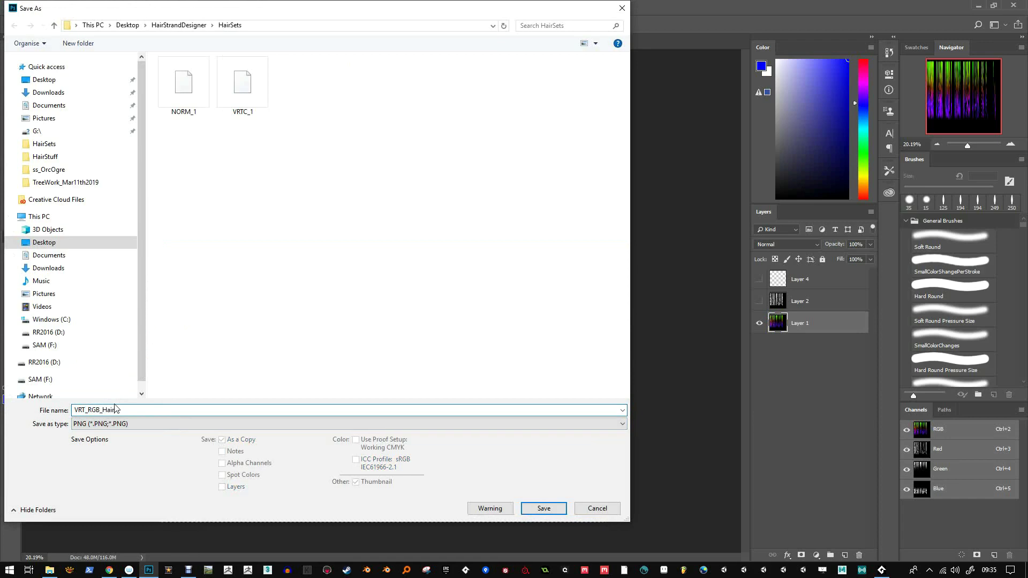
key(Return)
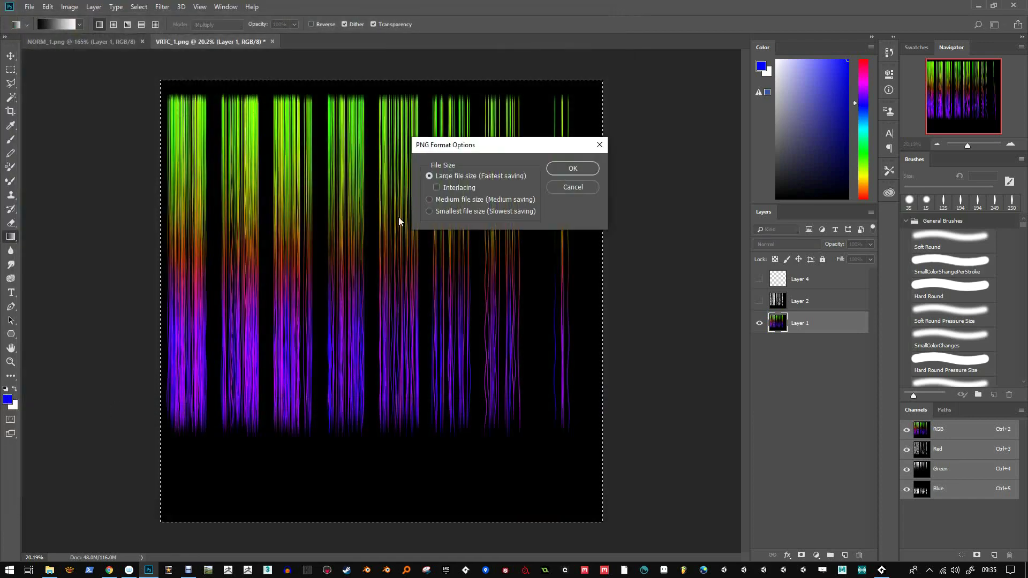
click(573, 169)
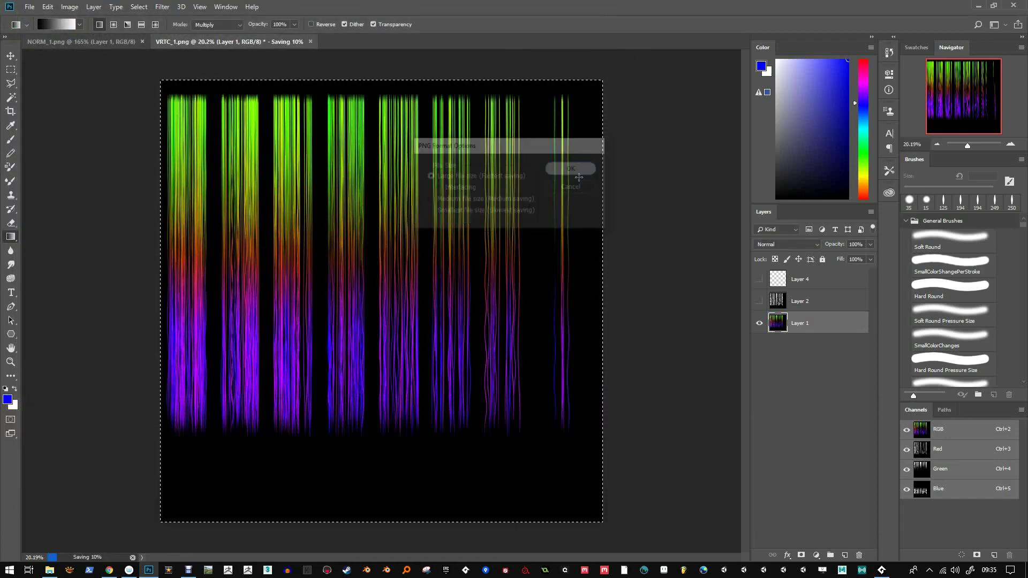
click(759, 301)
click(759, 323)
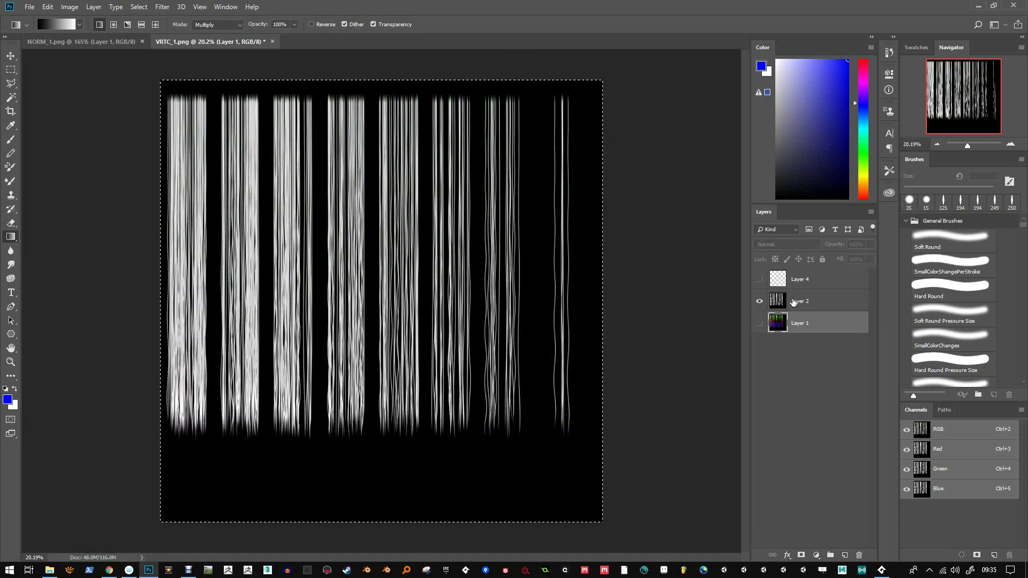
Select Layer 2 and start a PNG copy based on the VRT_RGB_HairSet1 name
click(793, 302)
key(ctrl+shift+s)
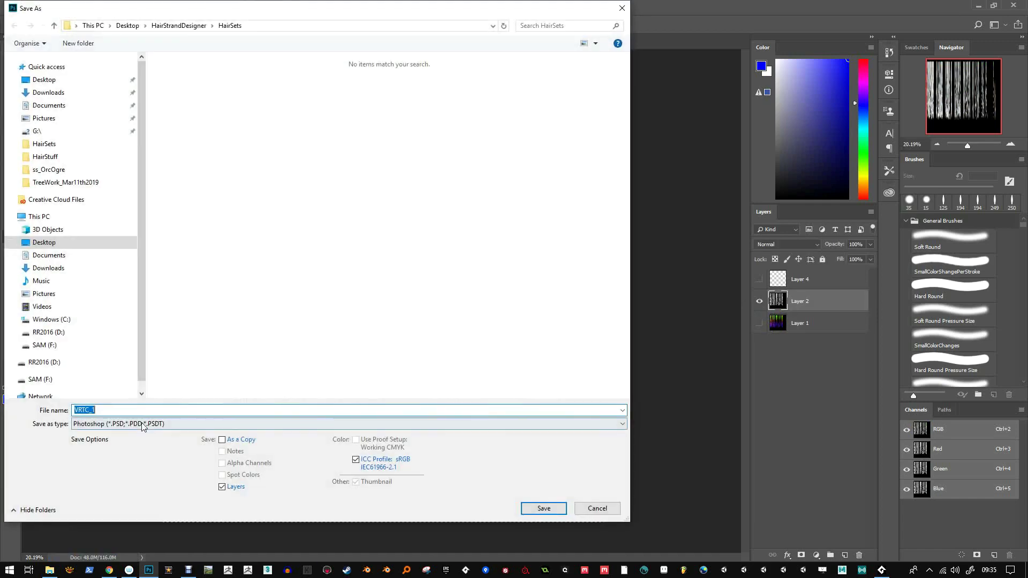
click(160, 423)
click(127, 381)
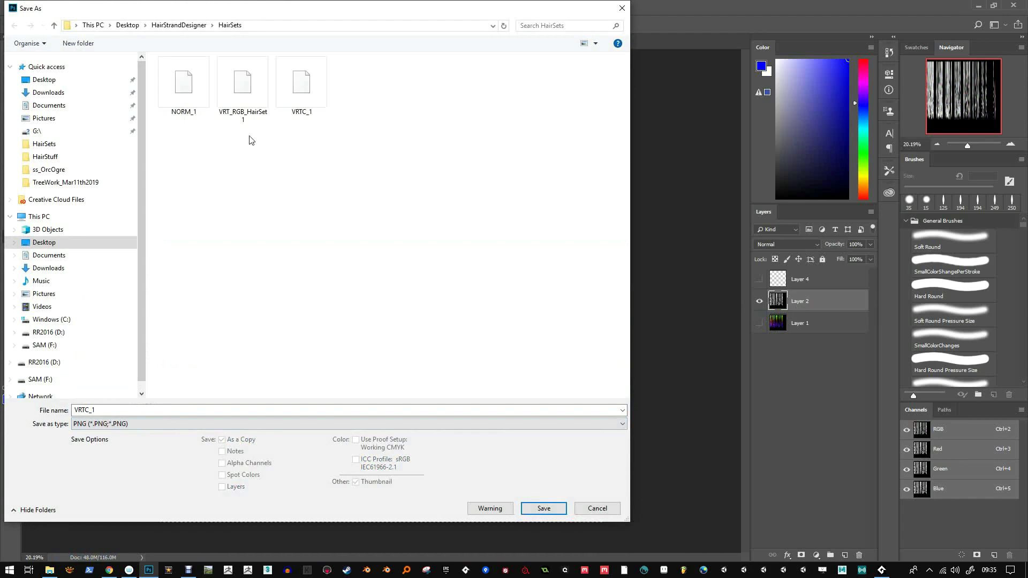
click(243, 88)
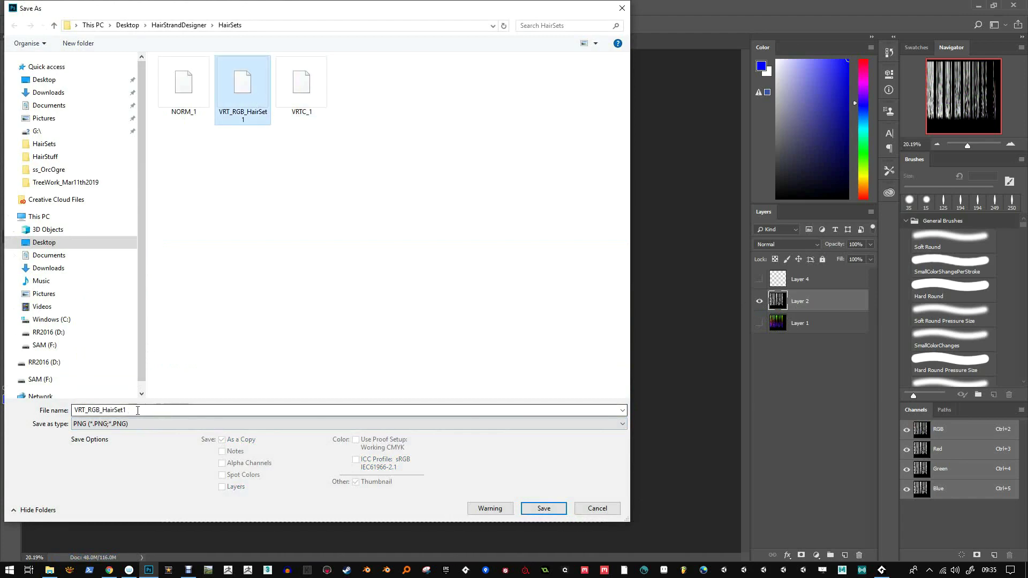
Rename the file to Cutout_HairSet1 and save it with the default PNG options
double_click(103, 410)
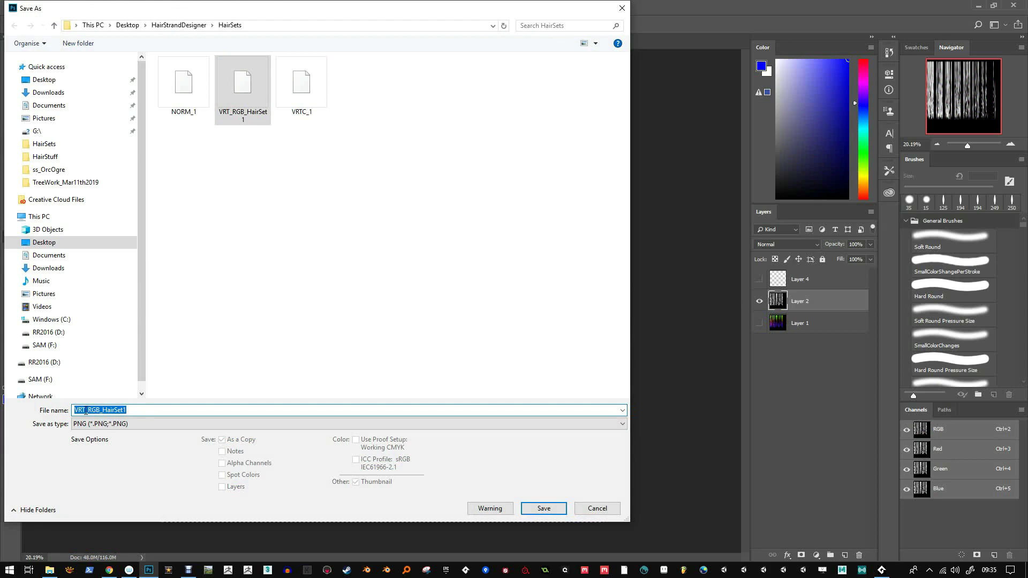
click(85, 411)
key(BackSpace)
key(BackSpace)
key(BackSpace)
text(Cutout)
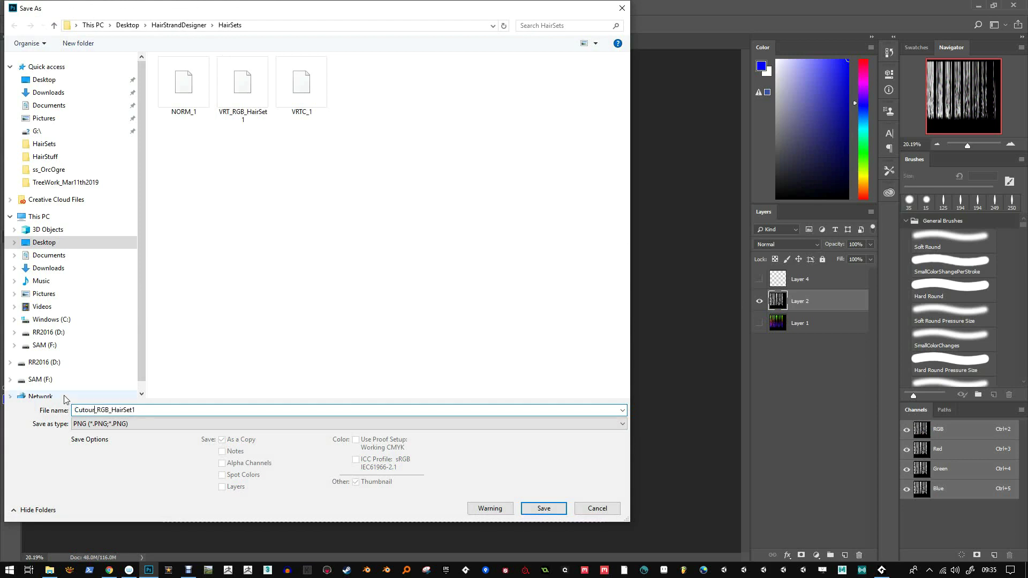
key(BackSpace)
text(t)
drag(109, 410, 93, 410)
key(BackSpace)
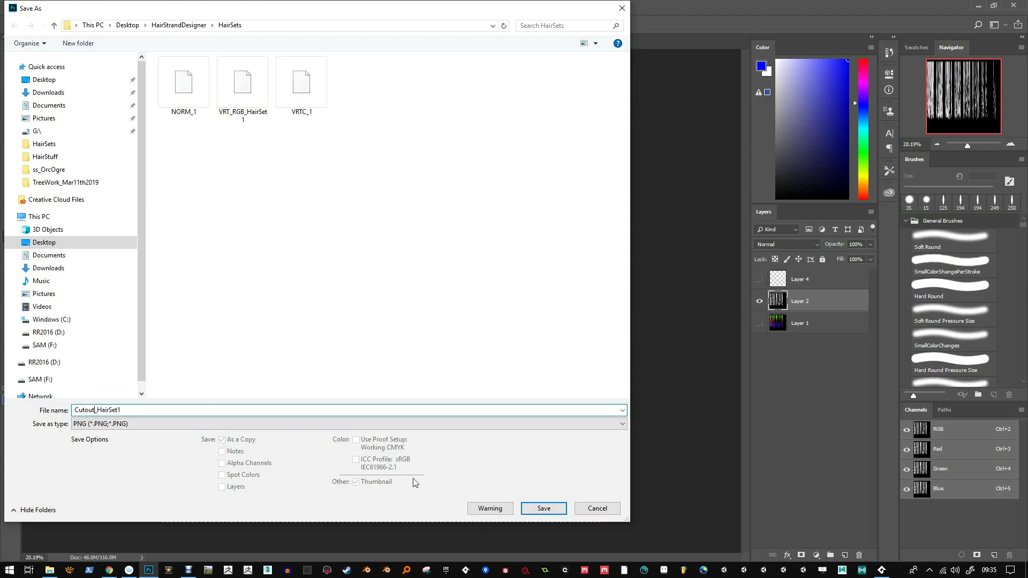
click(544, 509)
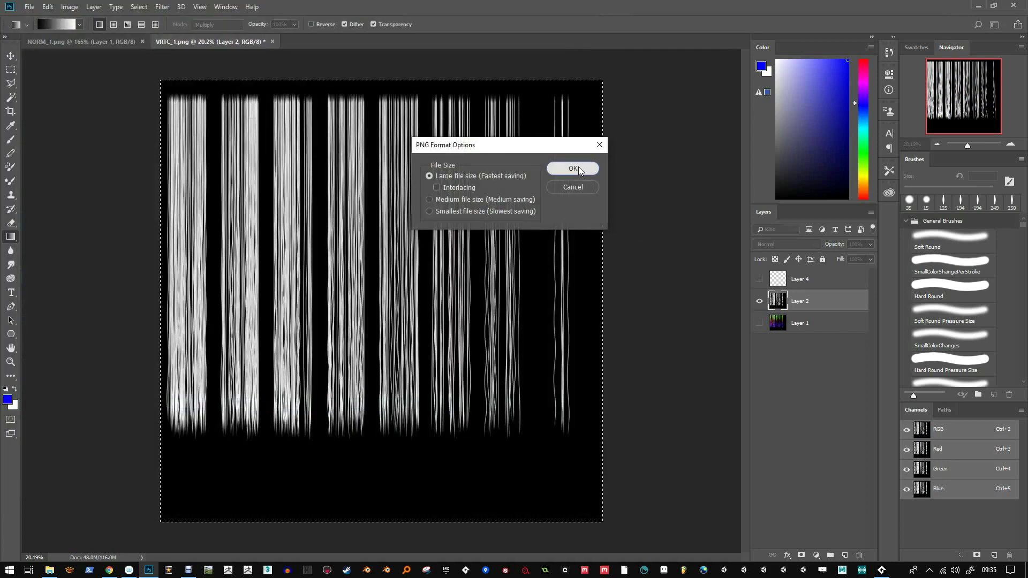
click(574, 167)
Paste the NORM_1 normal map into VRTC_1 as a new Layer 5
click(108, 41)
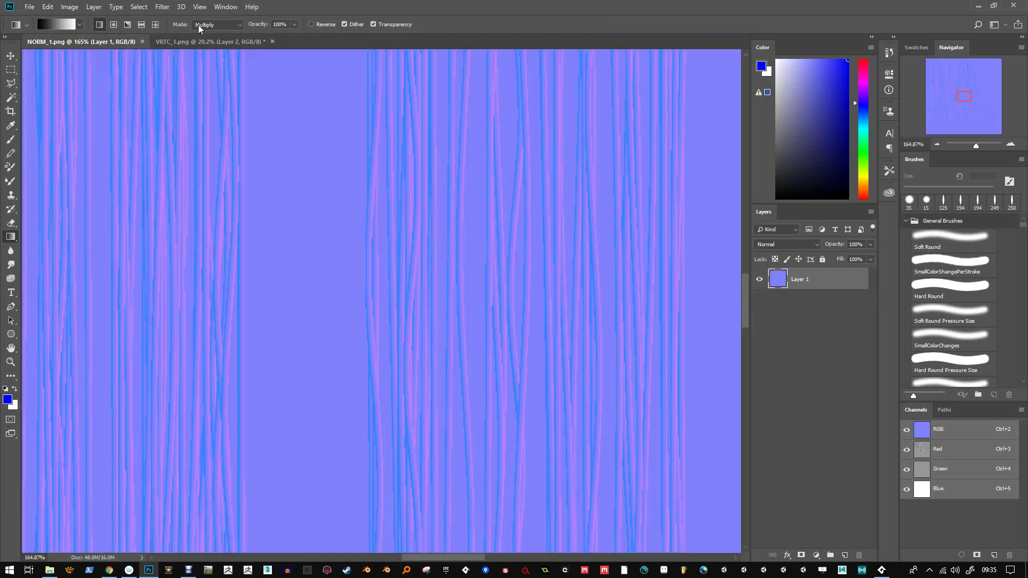
key(ctrl+Tab)
key(ctrl+v)
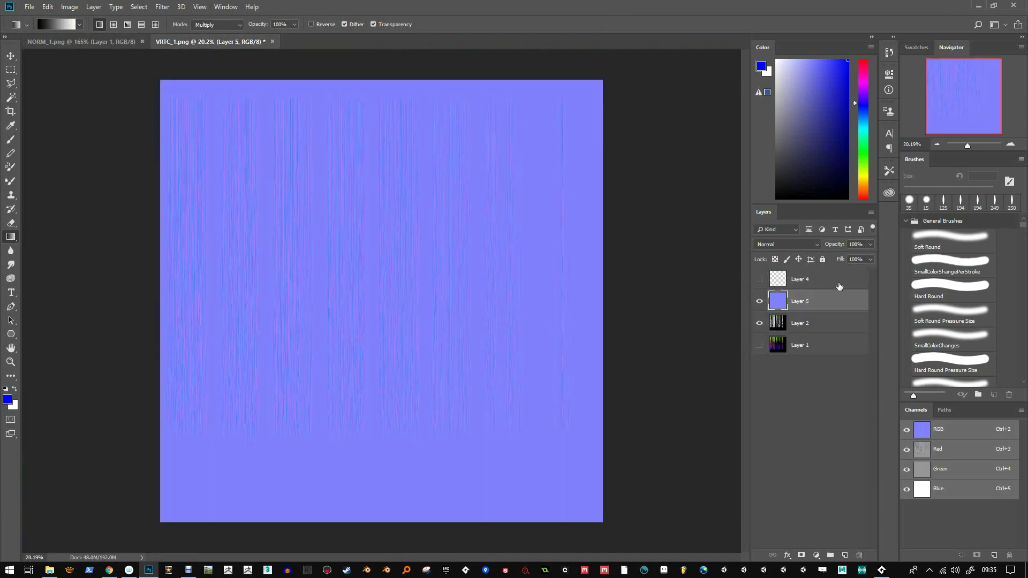
drag(968, 144, 981, 144)
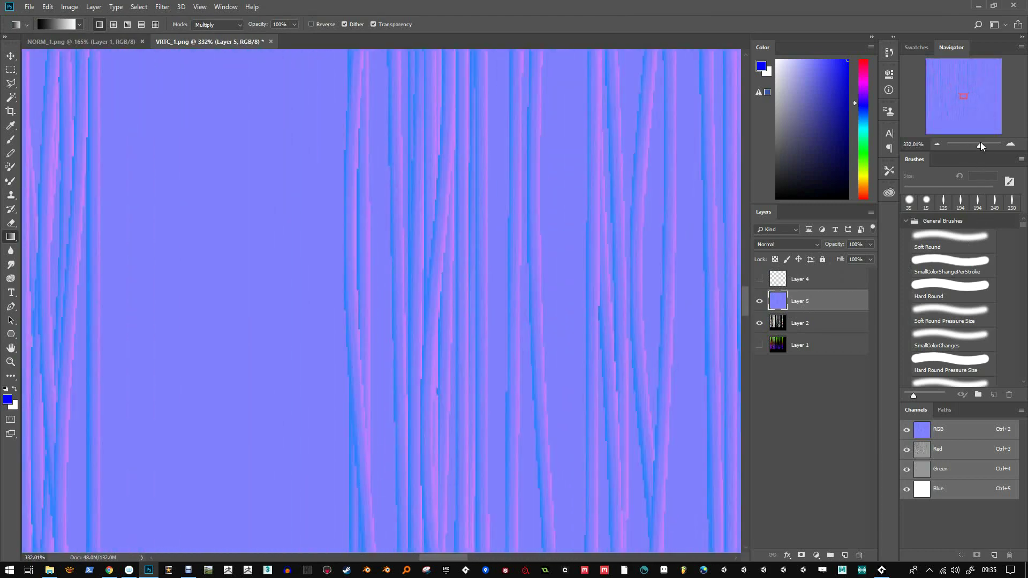
Reapply the last filter twice to Layer 5, then duplicate it as Layer 6
click(163, 7)
click(179, 16)
click(162, 6)
click(179, 16)
drag(987, 143, 970, 143)
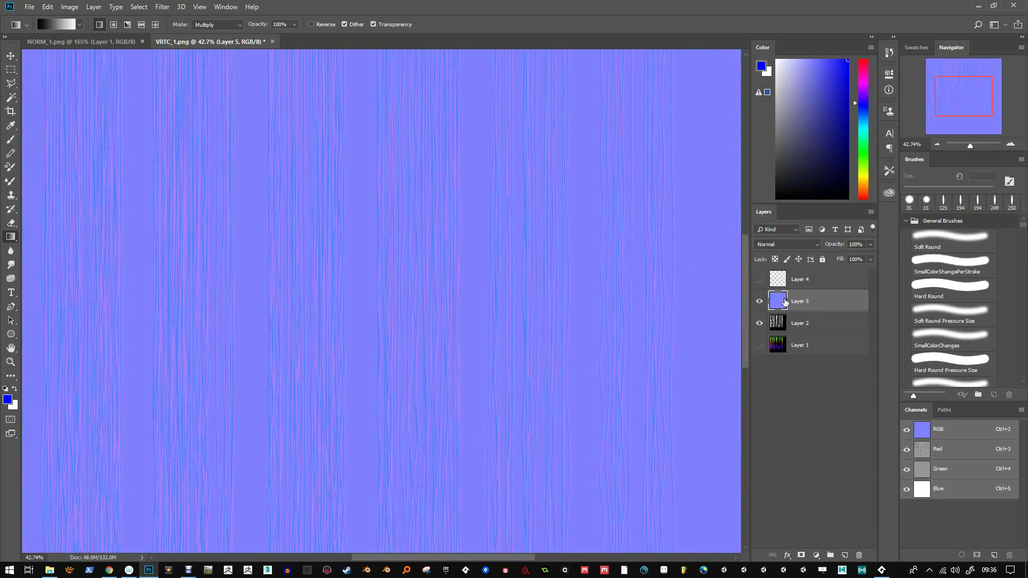
key(ctrl+j)
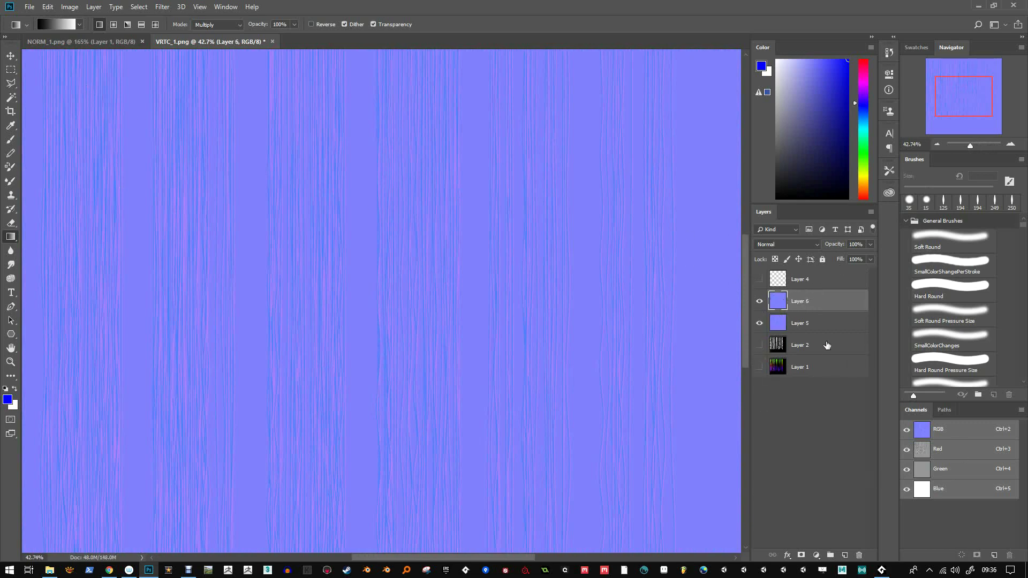
Run Combine Normals with Layer 6 as detail at 50% and Layer 5 as base at 100%
click(30, 6)
mouse_move(92, 258)
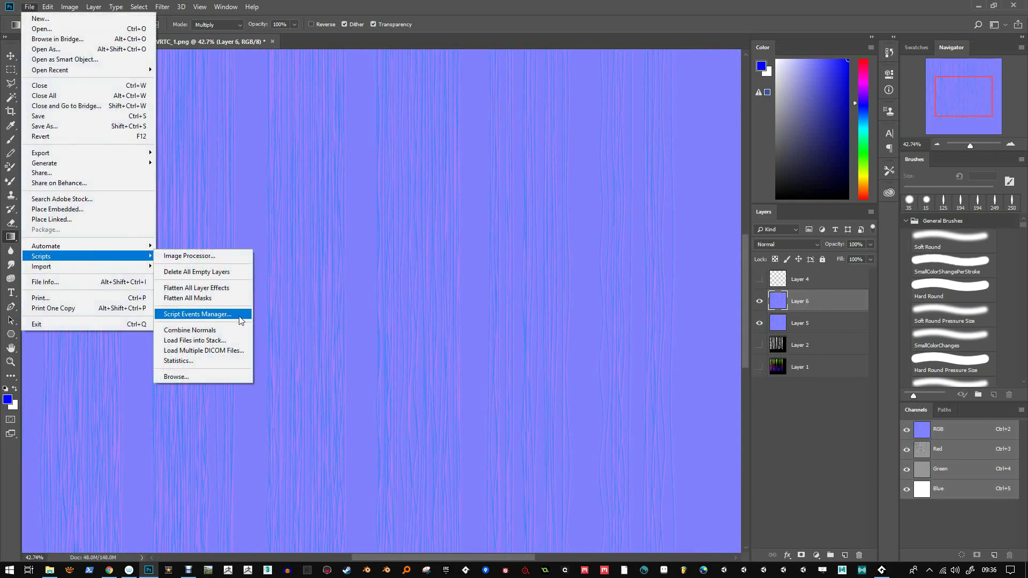
click(217, 326)
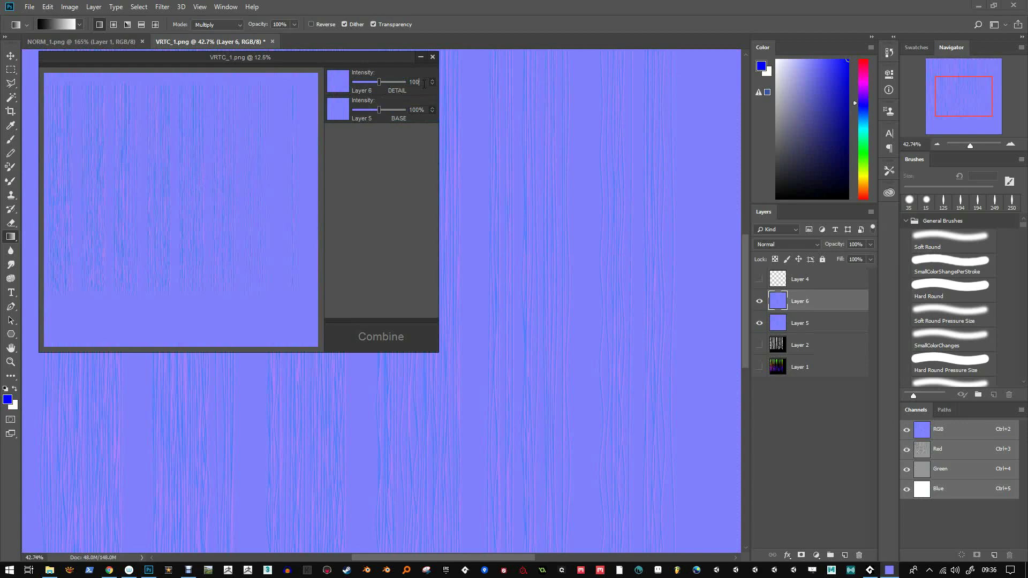
text(50)
click(420, 110)
click(377, 331)
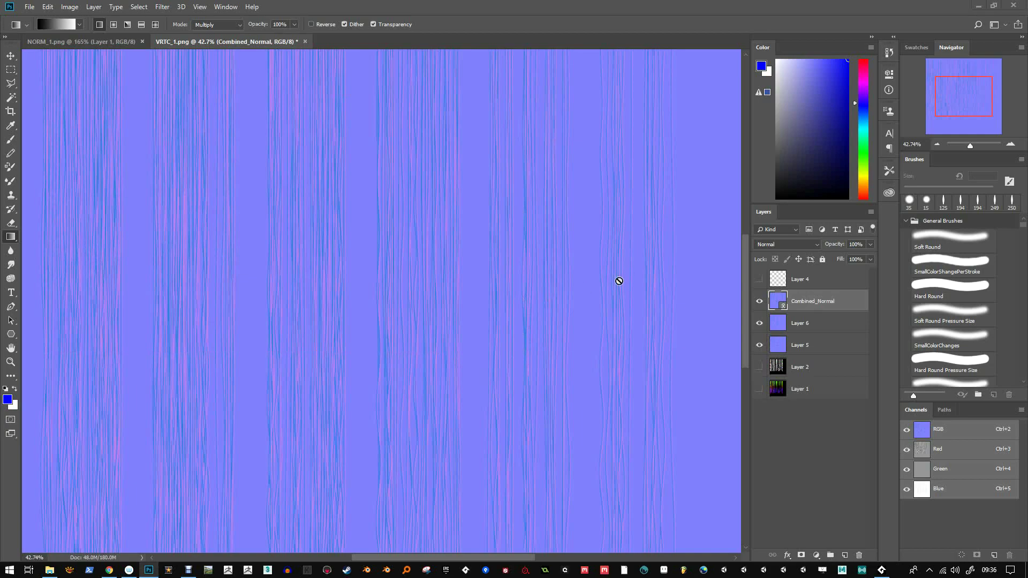
mouse_move(967, 150)
mouse_down()
mouse_move(980, 145)
mouse_move(972, 145)
mouse_up()
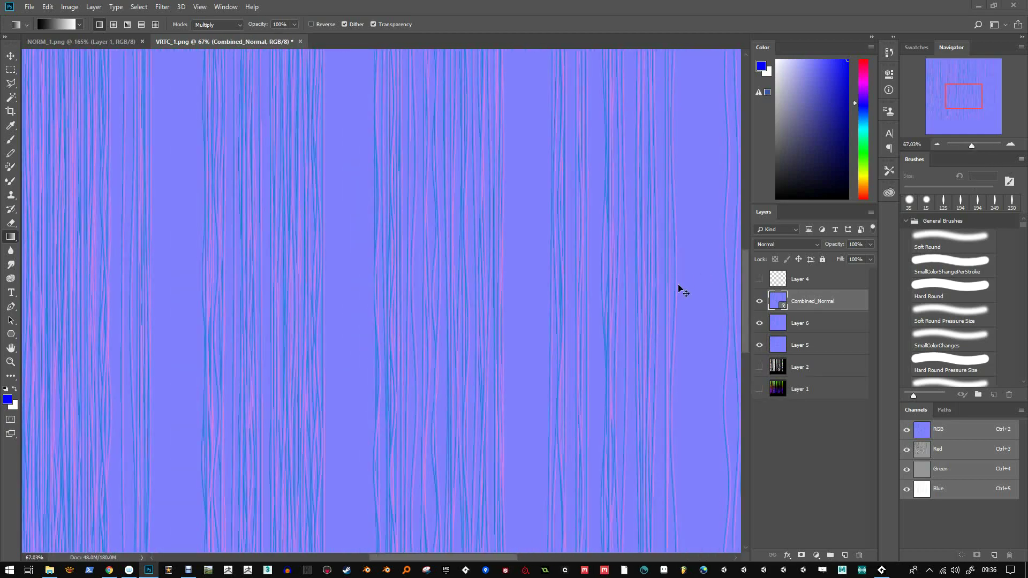
Save the combined normal map as the PNG NORM_HairSet1 in HairSets, accepting default PNG options
key(ctrl+s)
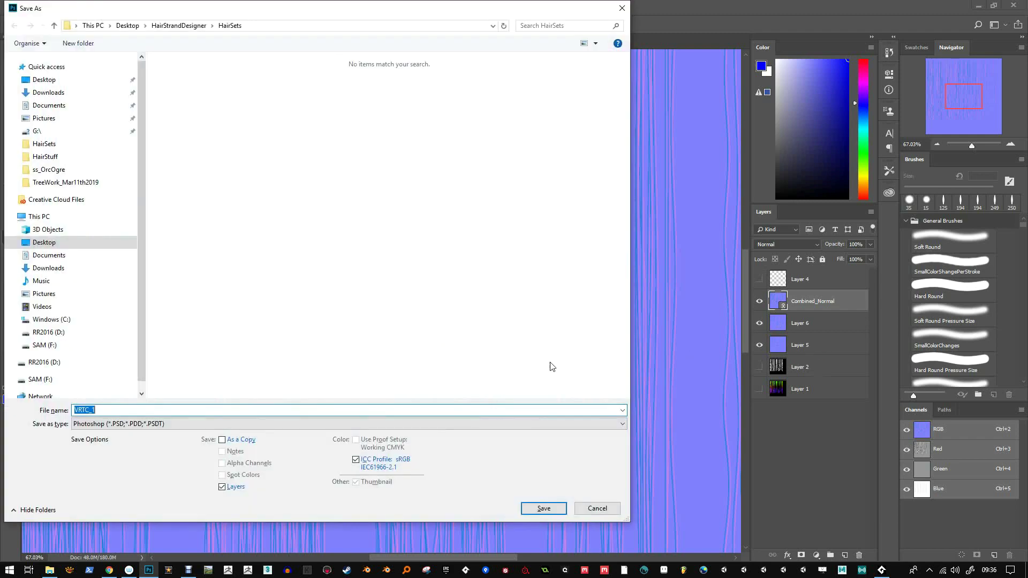
click(190, 423)
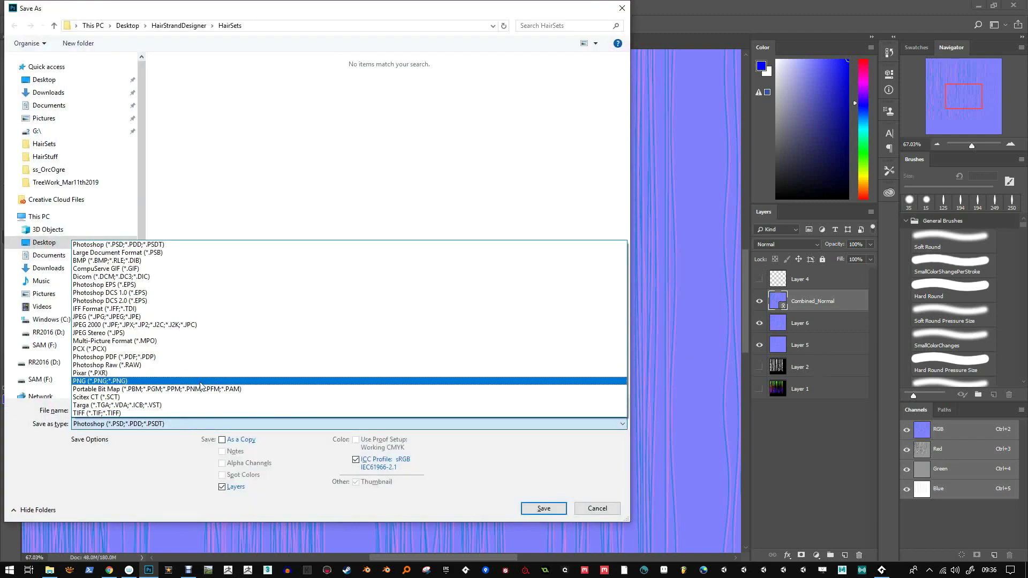
click(208, 384)
click(289, 91)
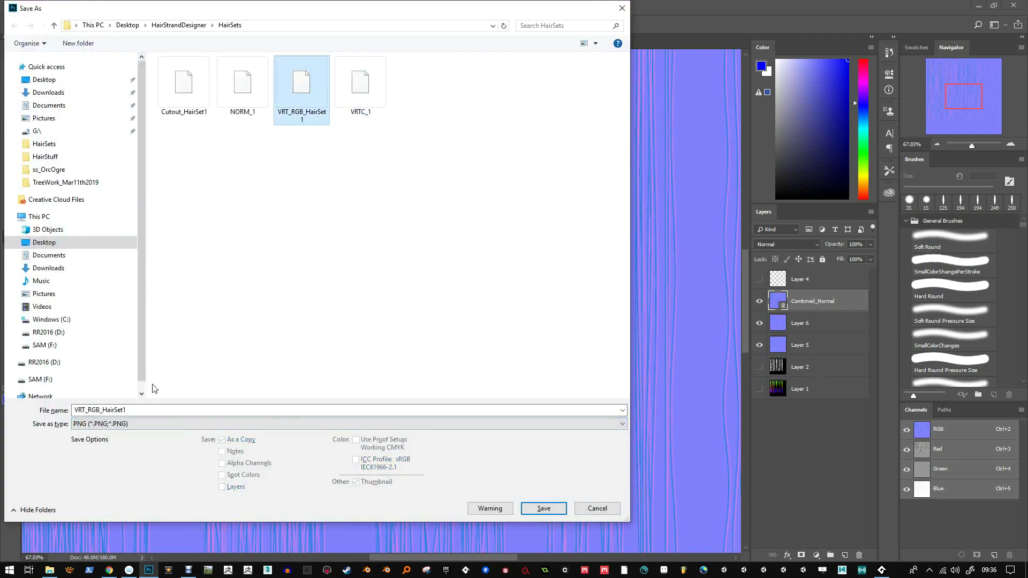
drag(100, 410, 42, 406)
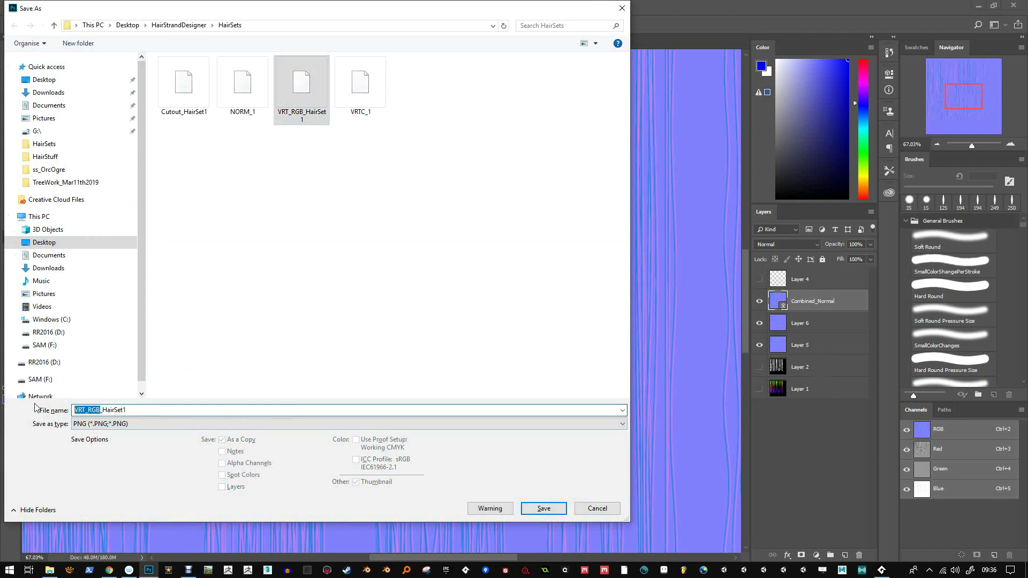
text(Norm)
key(BackSpace)
key(BackSpace)
key(BackSpace)
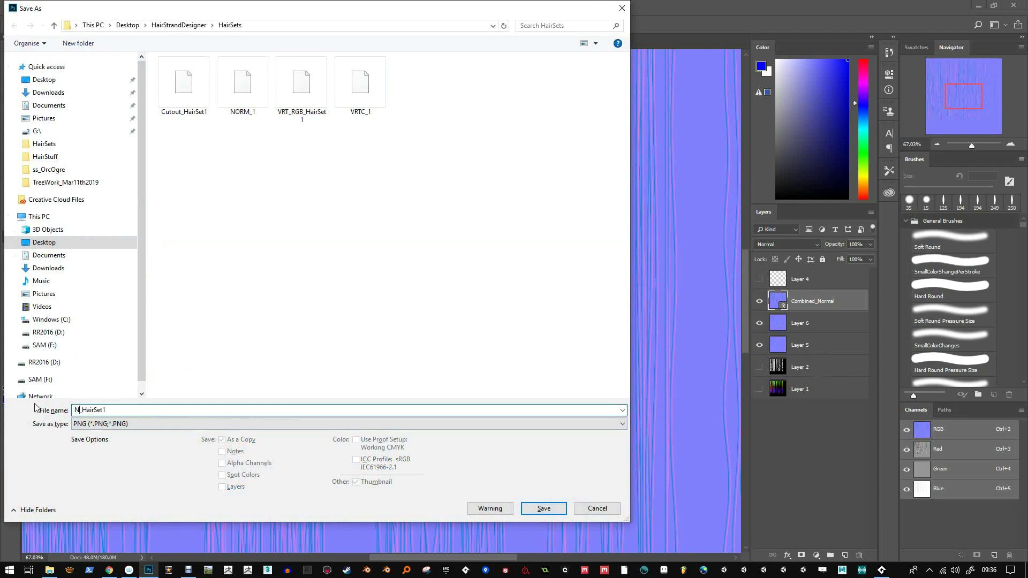
text(ORM)
click(542, 507)
click(561, 172)
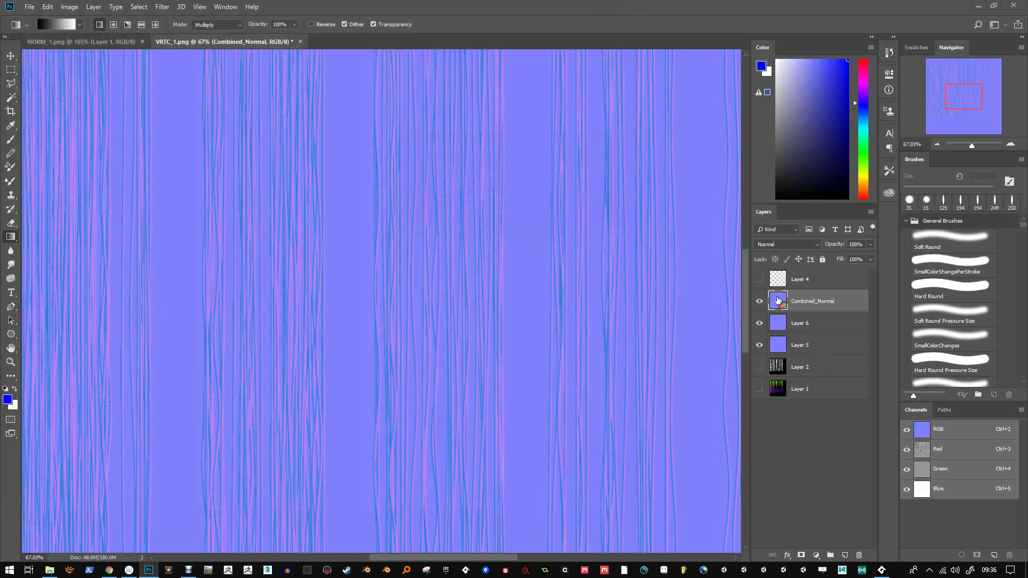
Make Layer 2 and Layer 1 visible and start a Save As in Photoshop format
click(759, 366)
click(759, 389)
key(ctrl+shift+s)
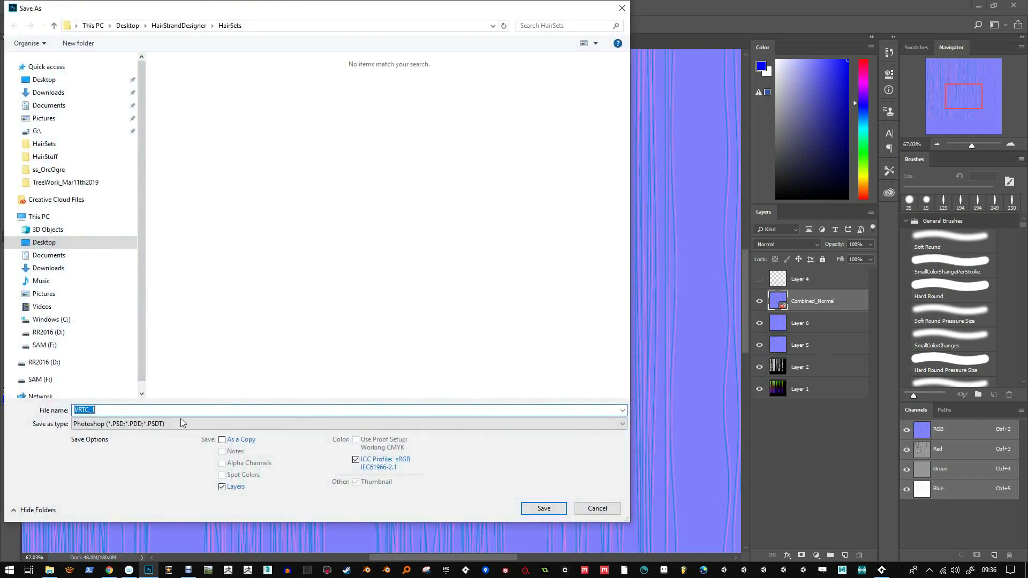
click(168, 423)
click(168, 424)
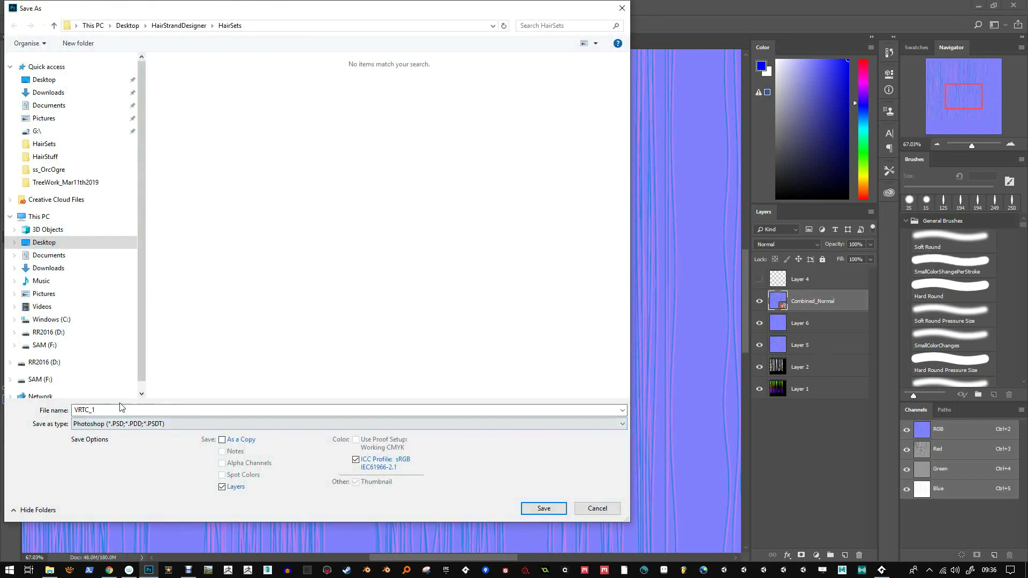
click(121, 424)
click(116, 381)
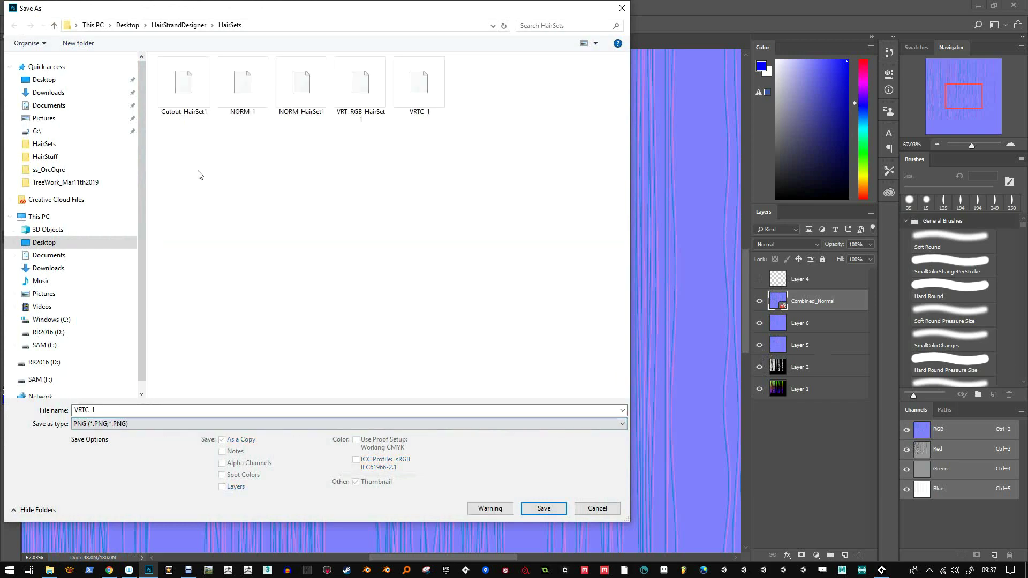
click(360, 85)
click(148, 426)
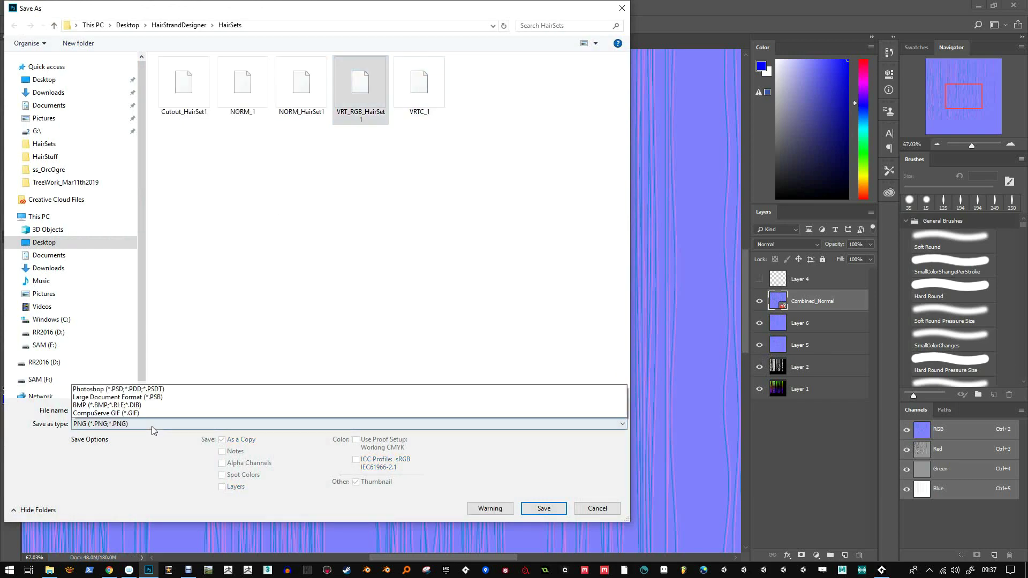
click(121, 251)
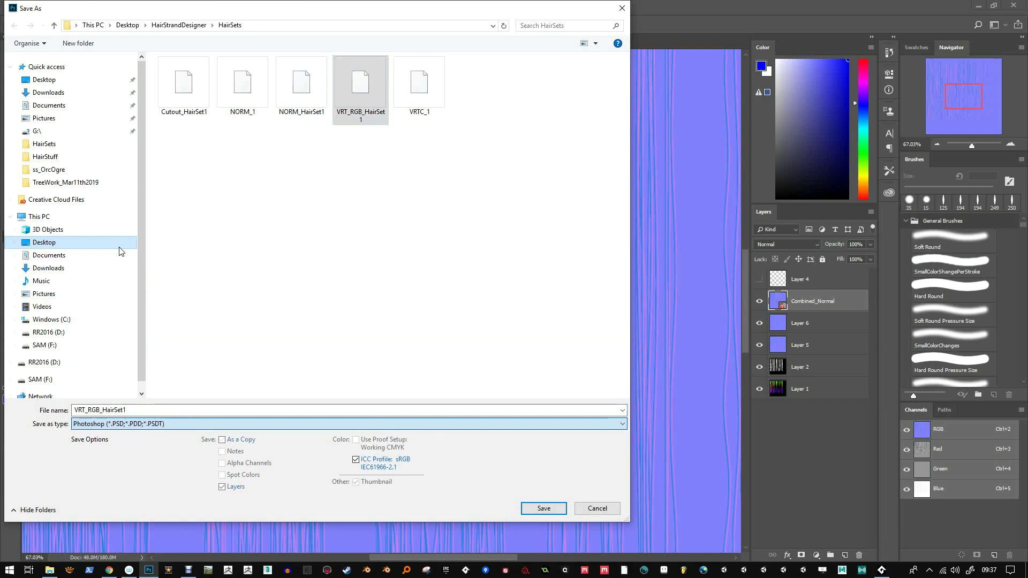
Name the file VRTC_NORM_HairSet1_MASTER and save it with maximum compatibility
double_click(89, 410)
click(87, 410)
text(C)
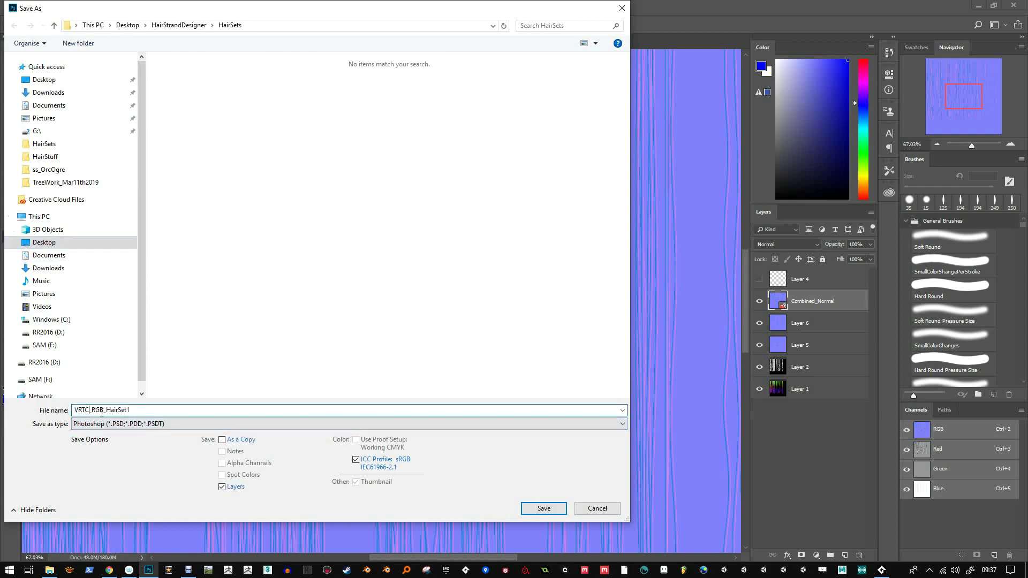
drag(101, 410, 93, 409)
text(NORM)
key(Return)
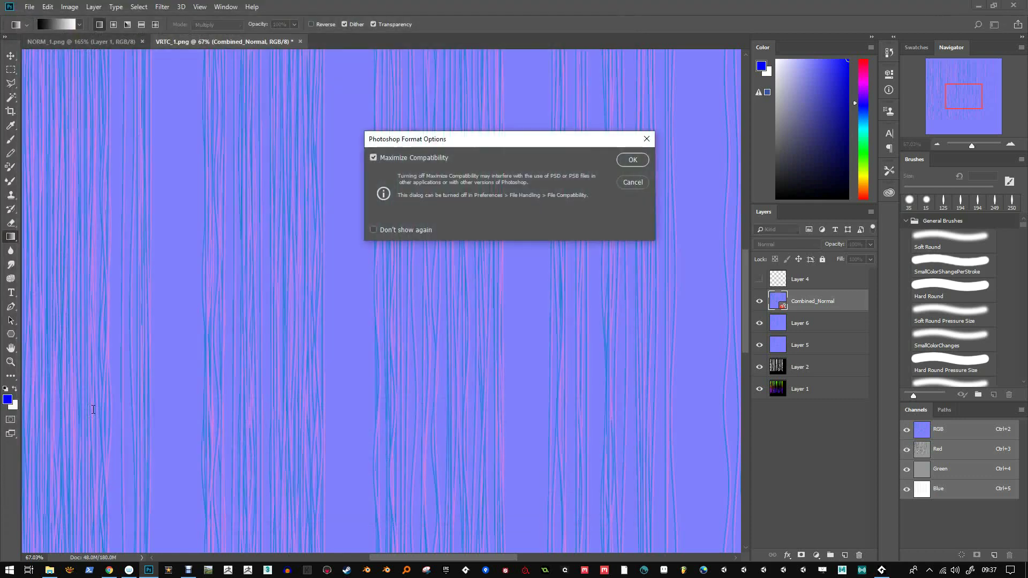
click(622, 164)
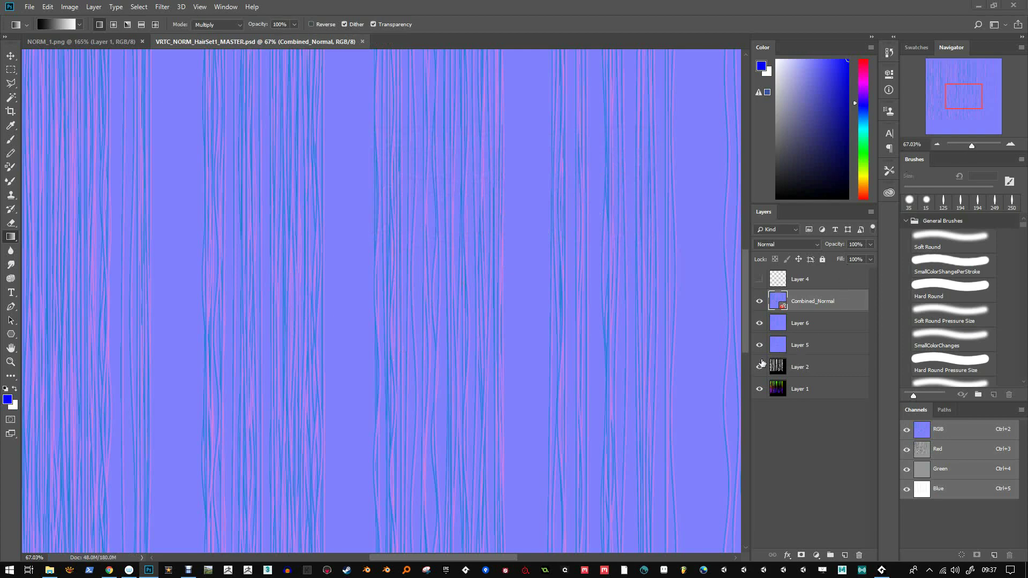
Show only Layer 2 and brighten its strands with Levels, white input 150
drag(759, 303, 760, 369)
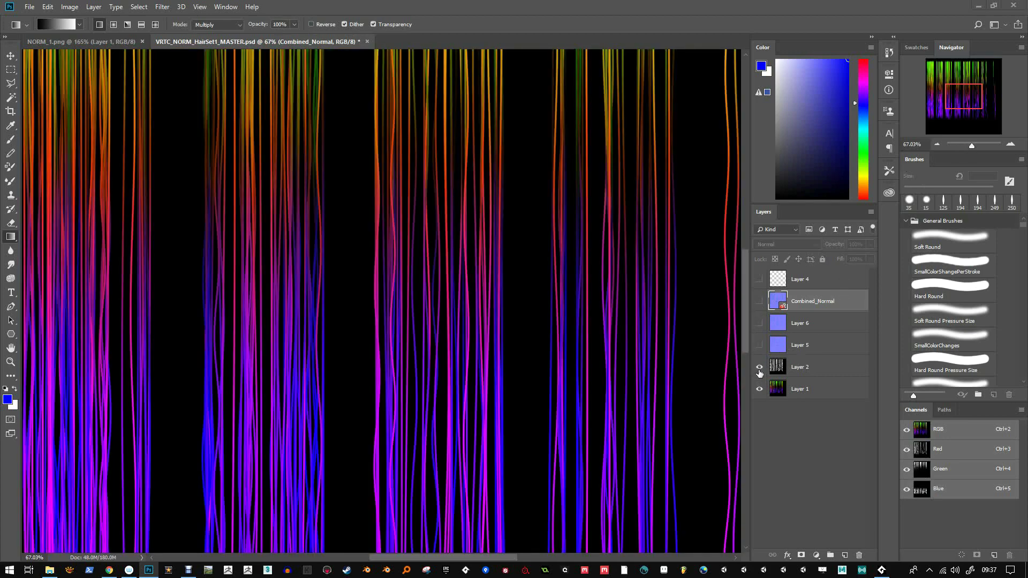
click(759, 367)
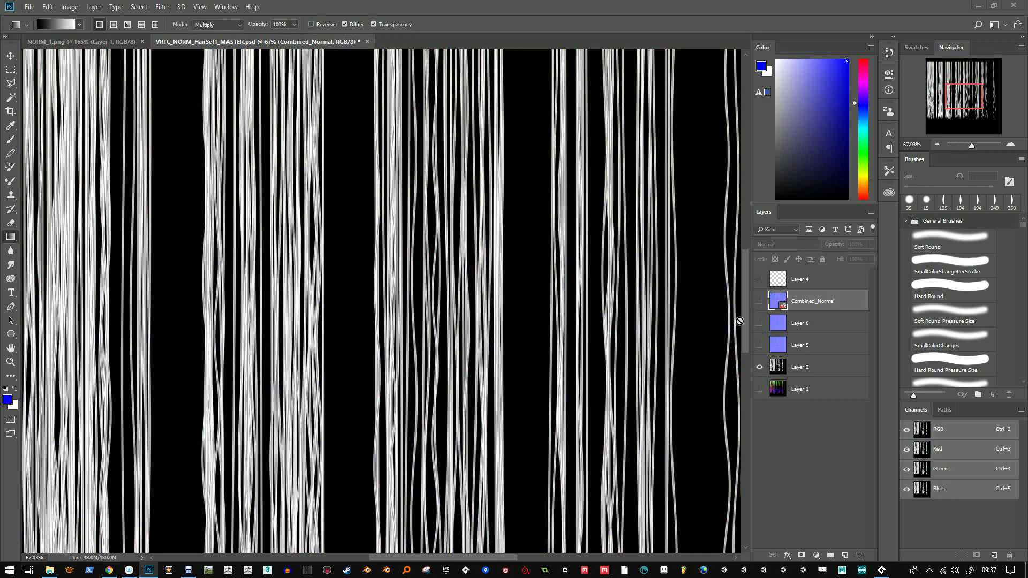
click(778, 366)
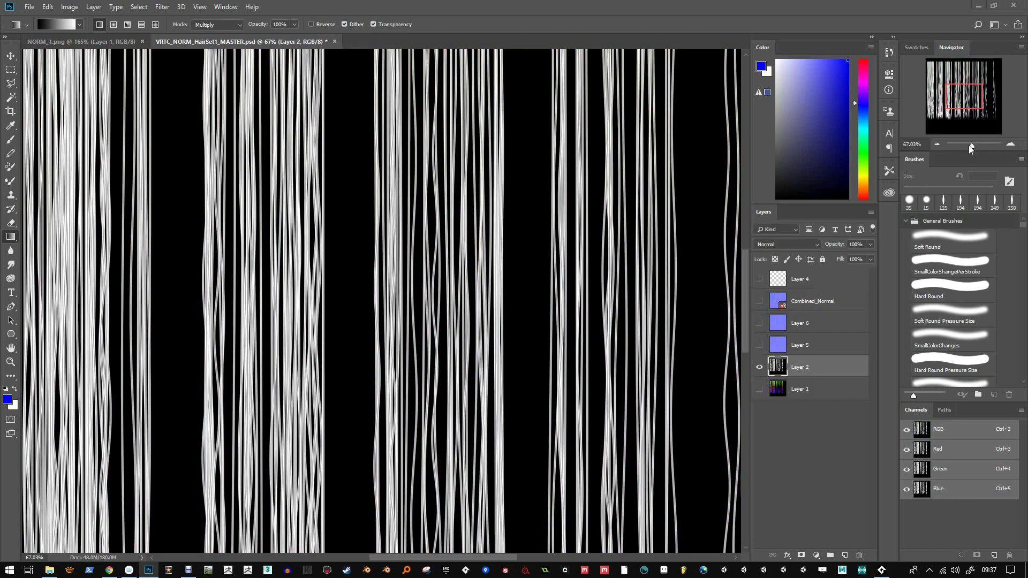
drag(970, 146, 977, 146)
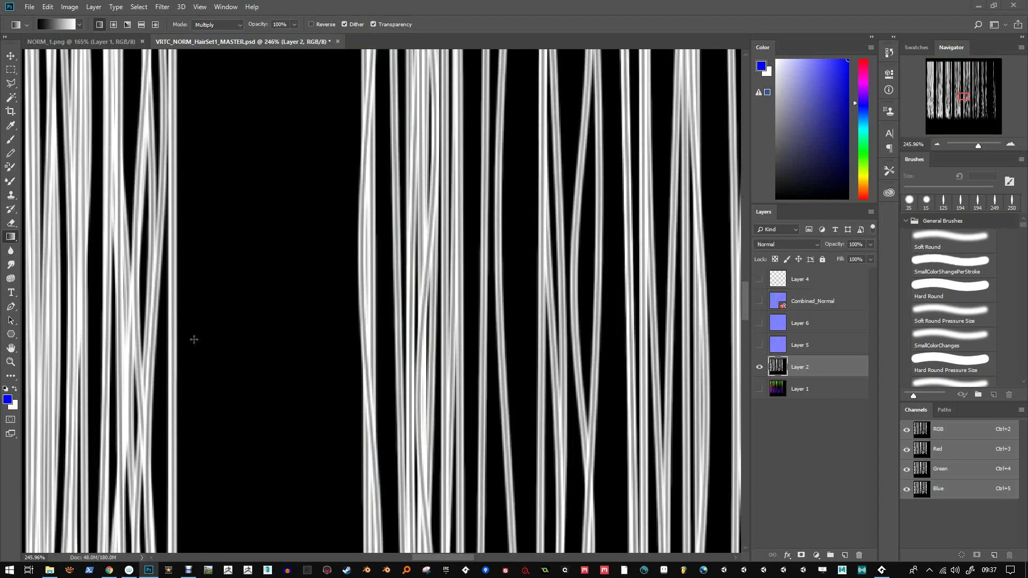
key(ctrl+l)
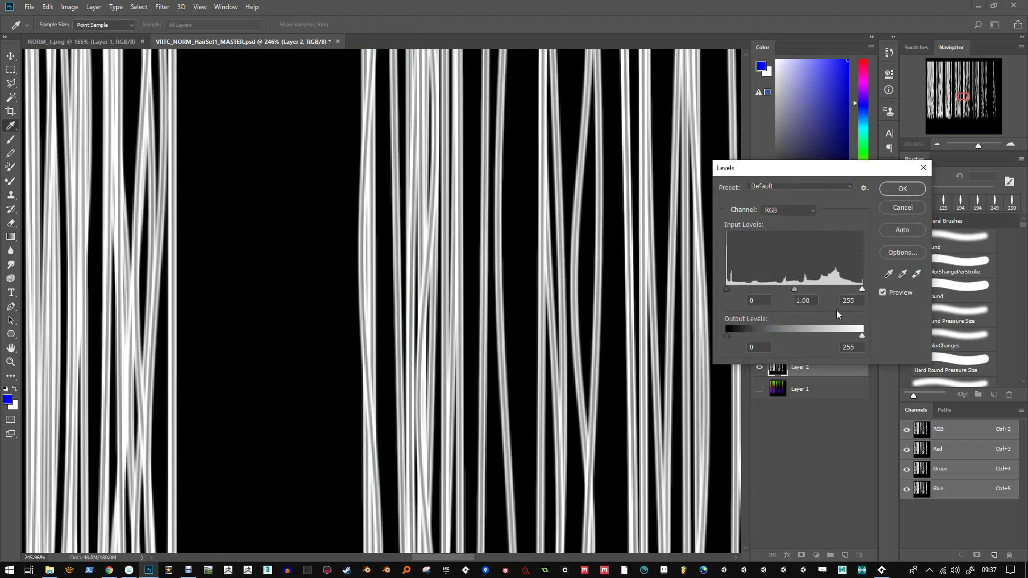
drag(862, 288, 805, 289)
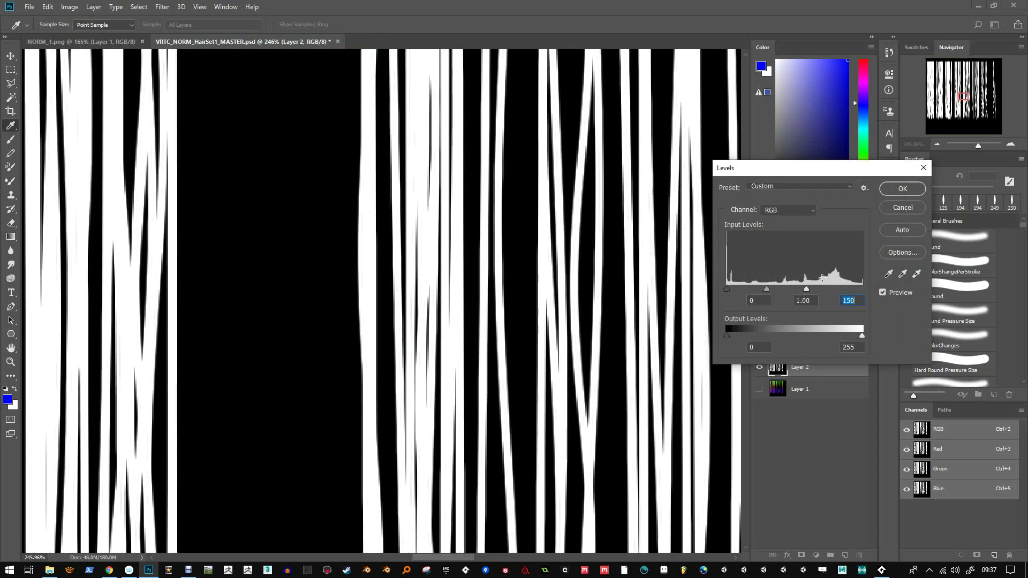
click(903, 188)
Save a PNG copy over Cutout_HairSet1, confirming the replacement, then hide Layer 2
key(ctrl+shift+s)
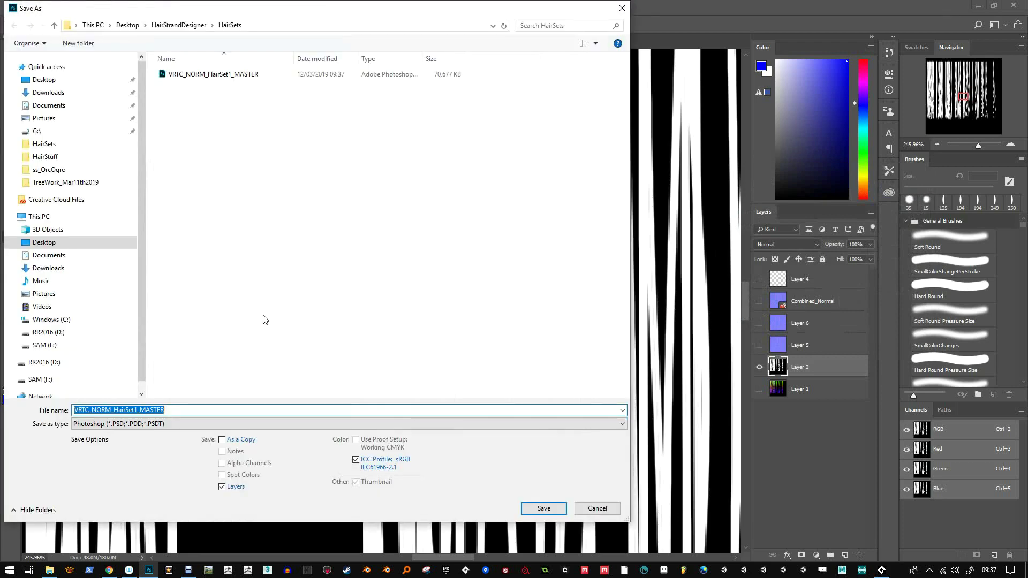
click(167, 424)
click(113, 380)
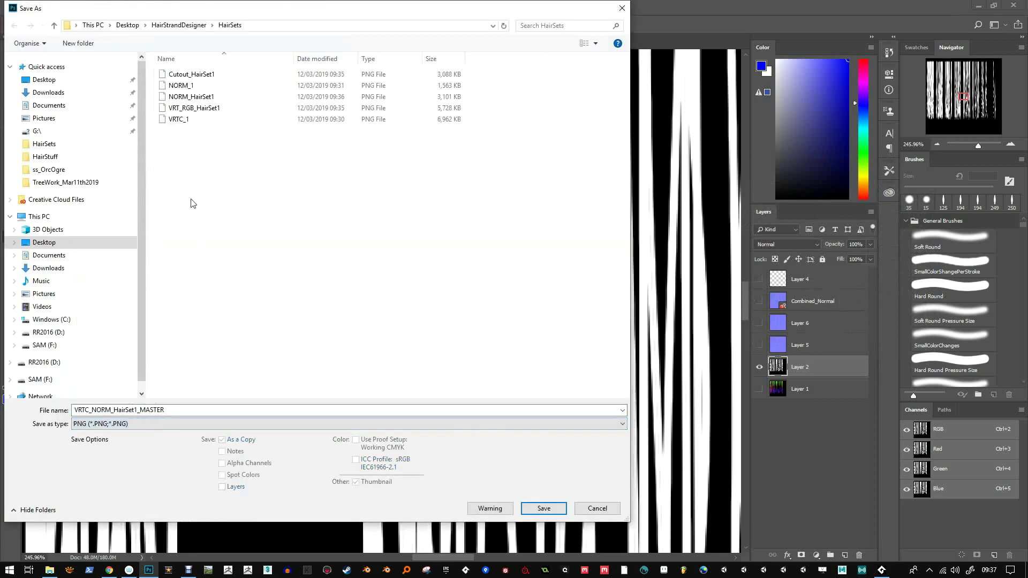
click(189, 75)
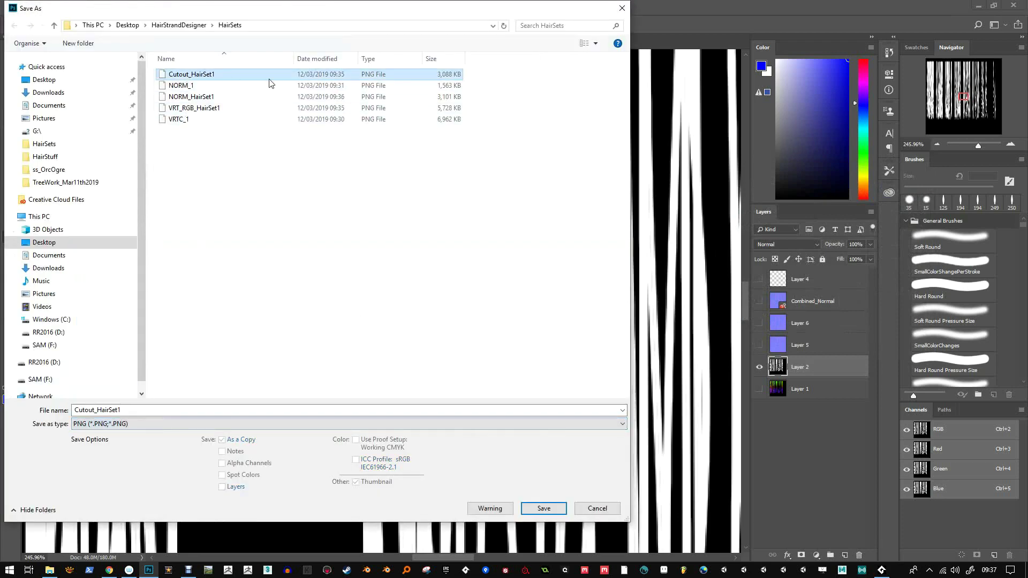
double_click(209, 79)
click(535, 289)
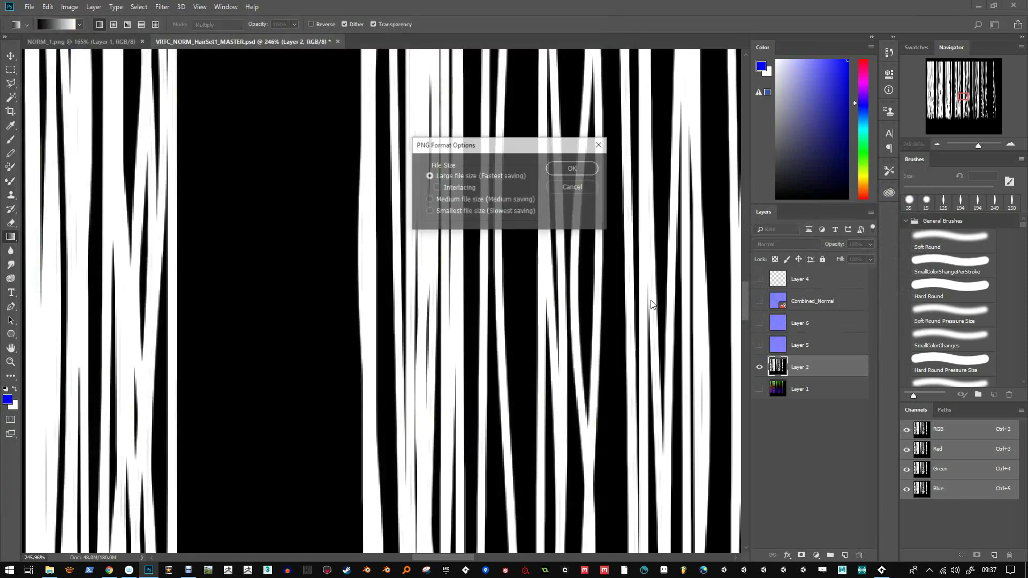
click(582, 170)
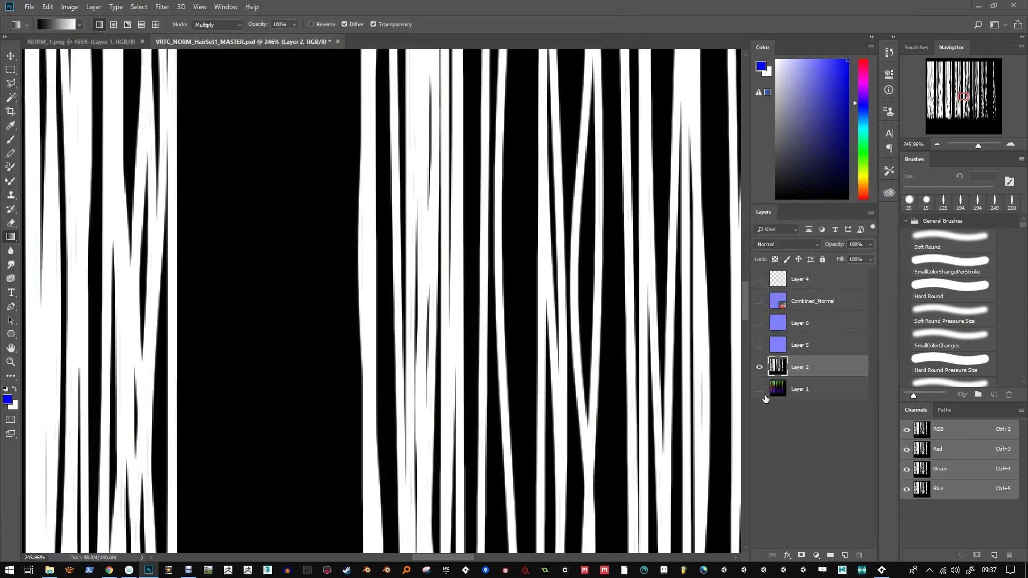
click(759, 367)
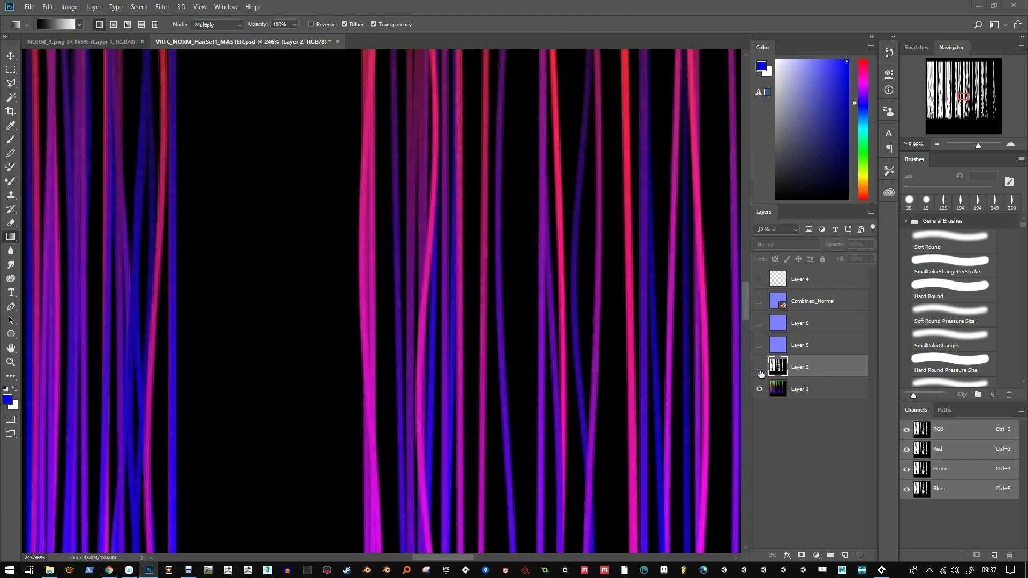
Duplicate Layer 1 and give the copy a Gaussian Blur of radius 5
click(785, 395)
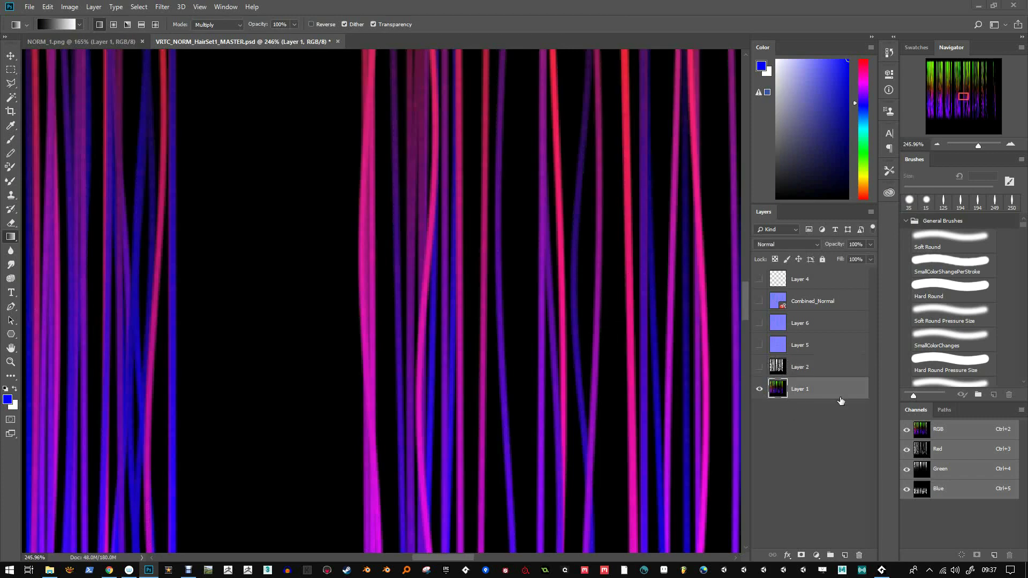
drag(816, 402, 845, 555)
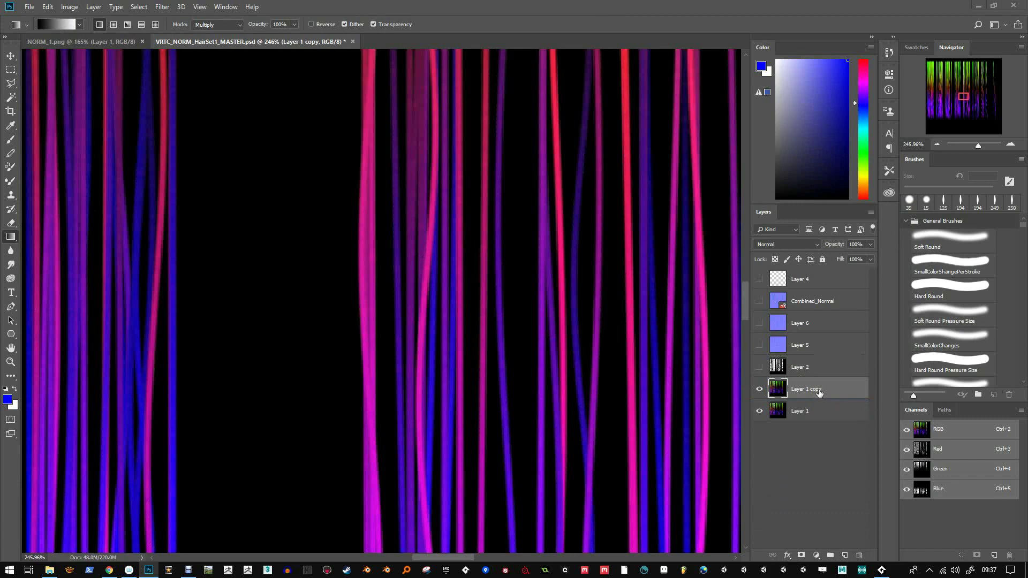
click(163, 7)
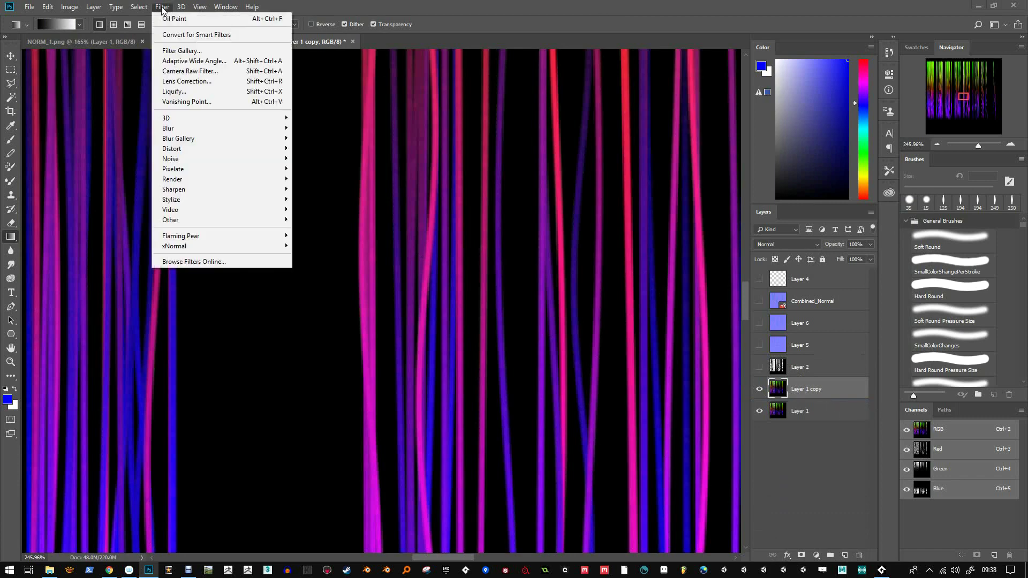
mouse_move(202, 128)
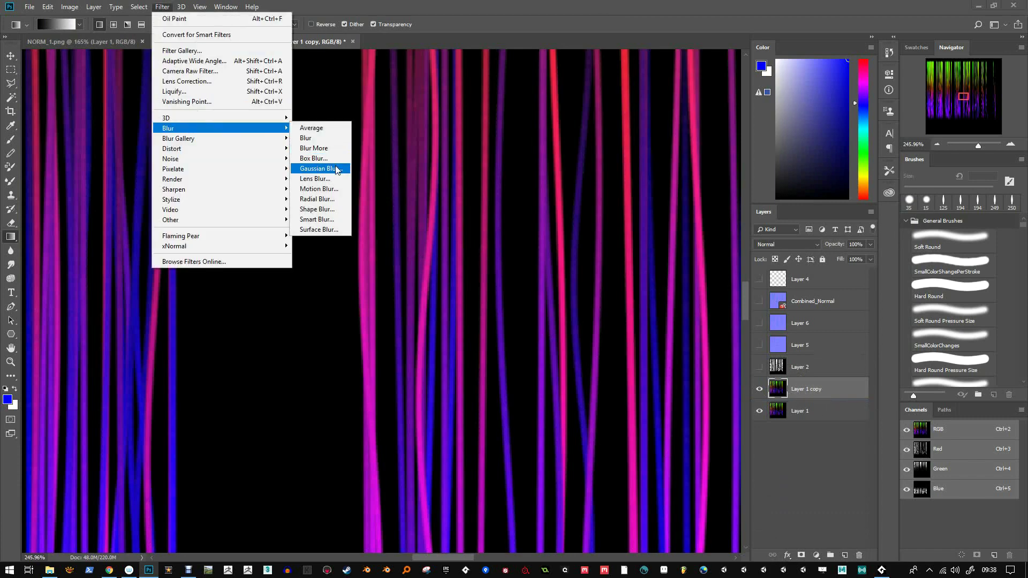
click(321, 169)
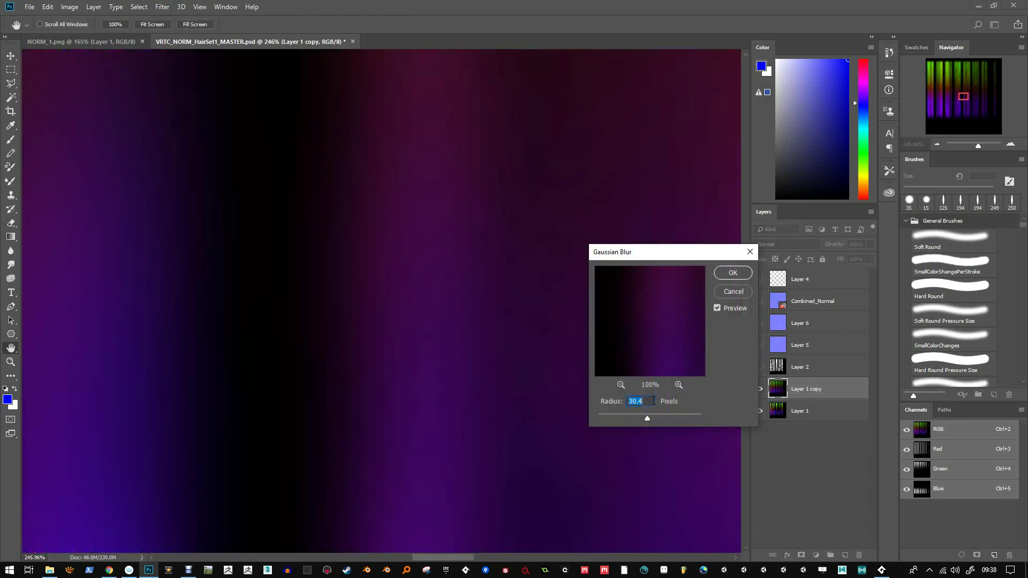
text(5)
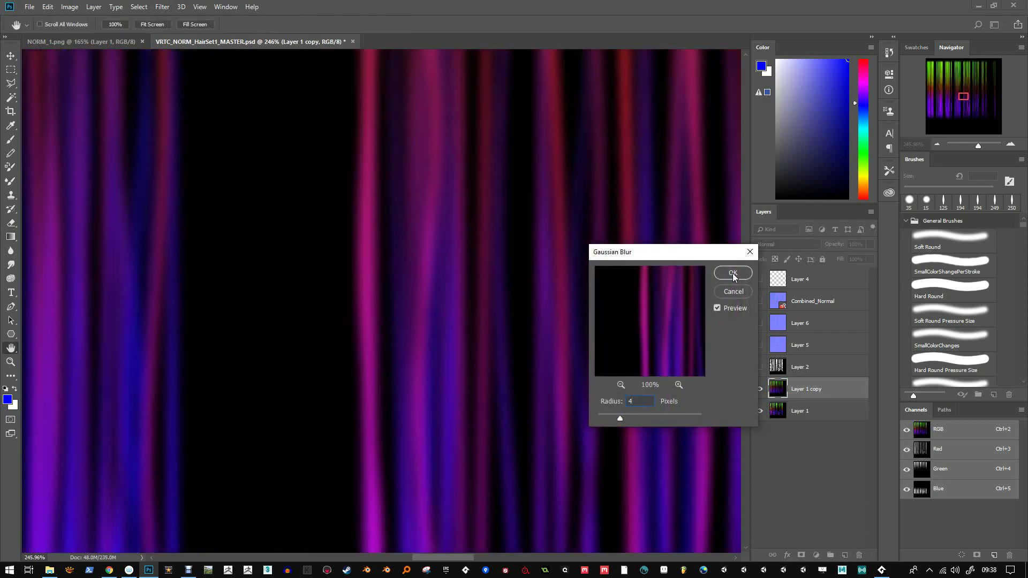
click(733, 273)
Set the blurred copy to Linear Dodge (Add) at about 60% opacity
key(g)
click(802, 244)
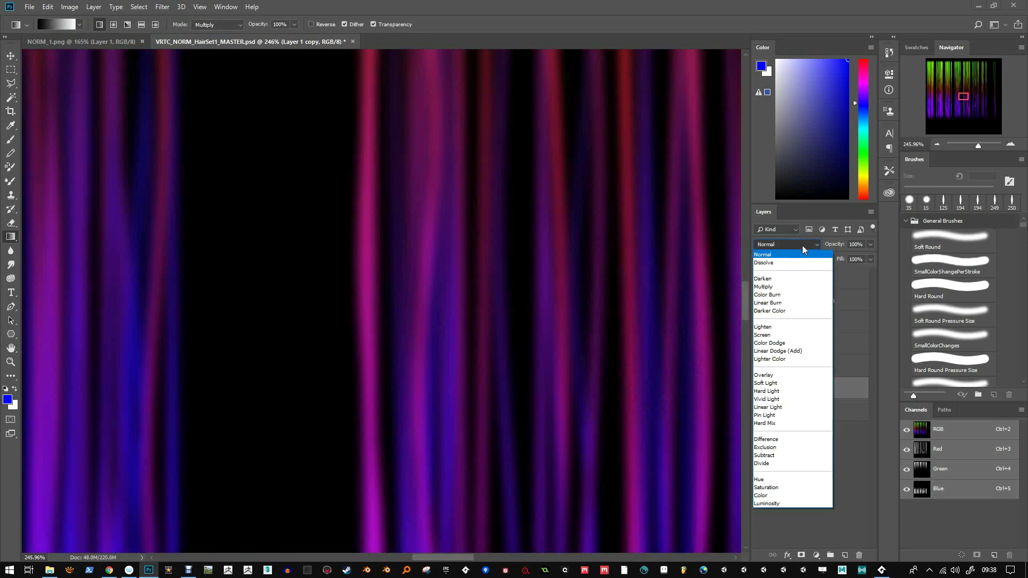
click(778, 335)
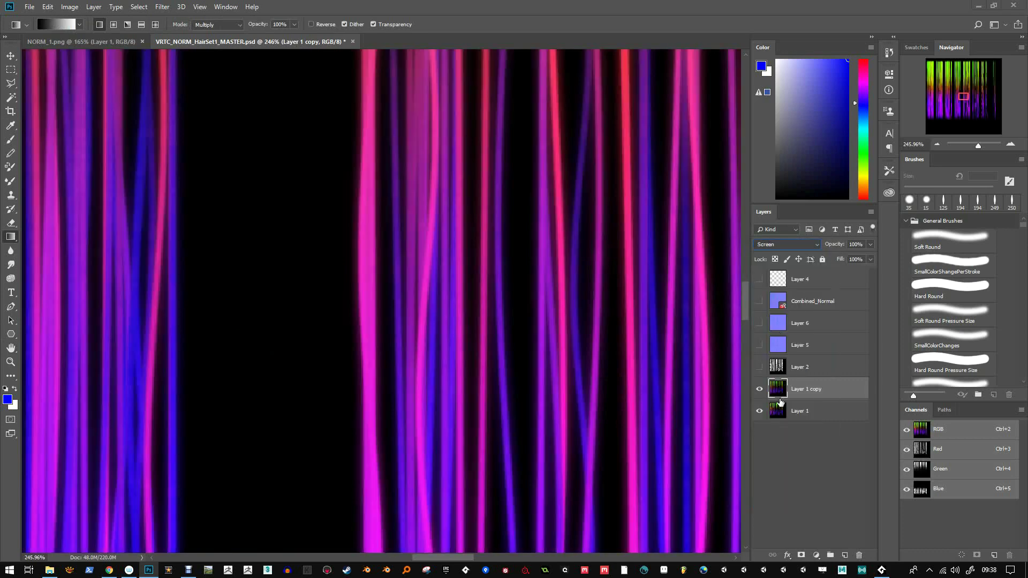
click(759, 390)
click(760, 390)
click(786, 244)
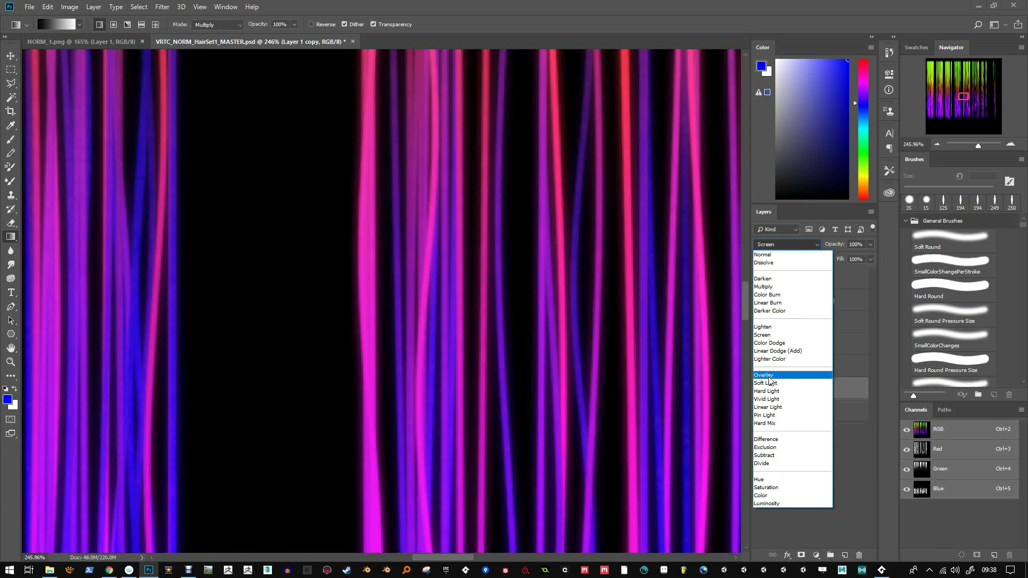
click(779, 350)
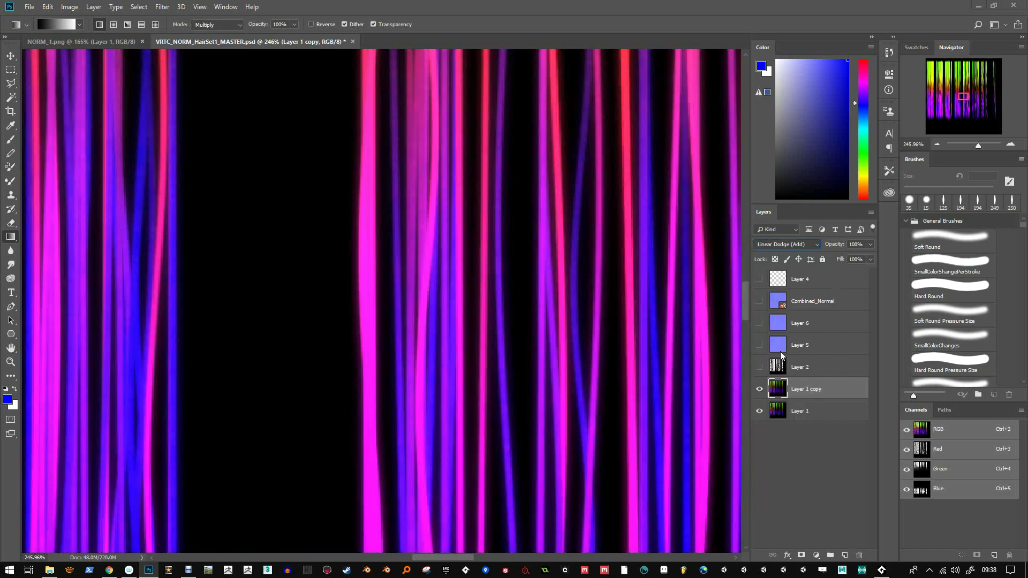
click(759, 389)
click(759, 389)
drag(838, 248, 816, 252)
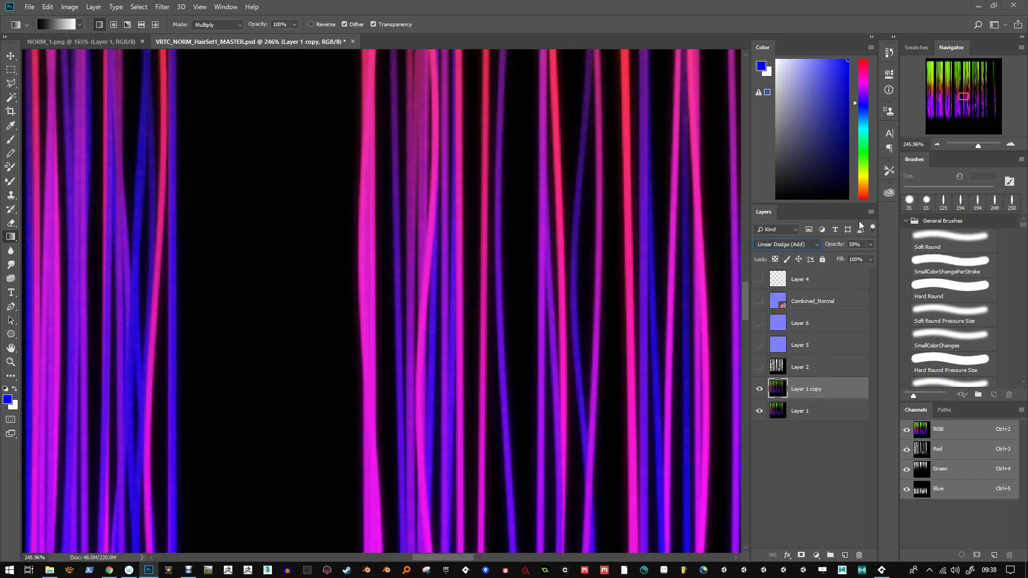
right_click(807, 392)
Merge the glow copy into Layer 1, then show Layer 2 in Multiply mode
click(847, 423)
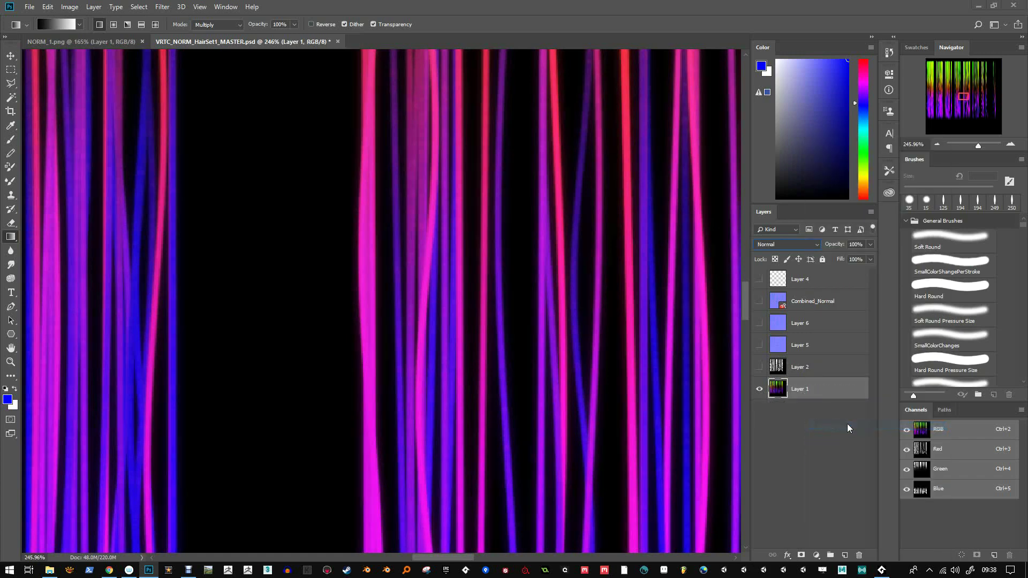
click(757, 368)
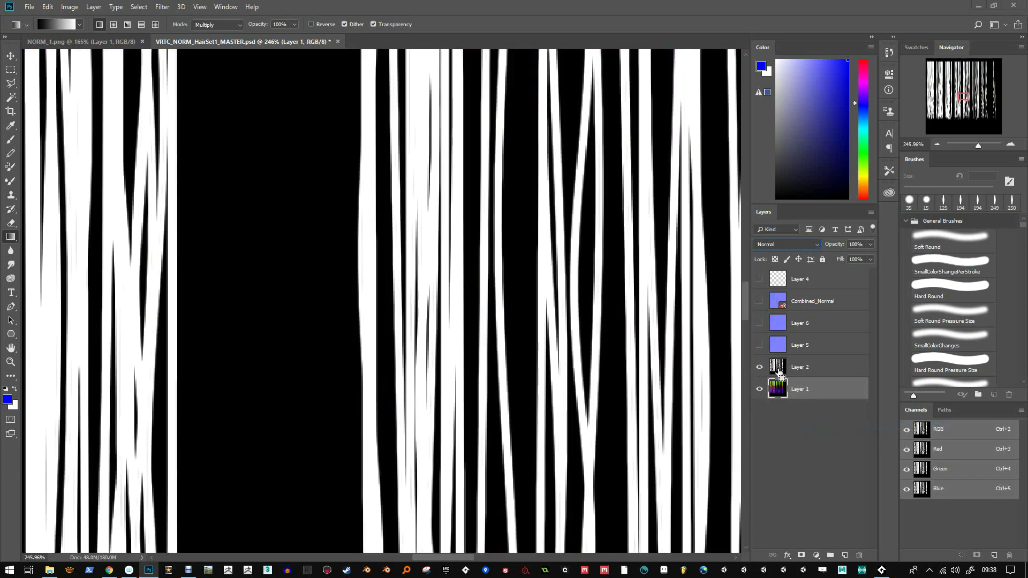
click(780, 371)
click(786, 244)
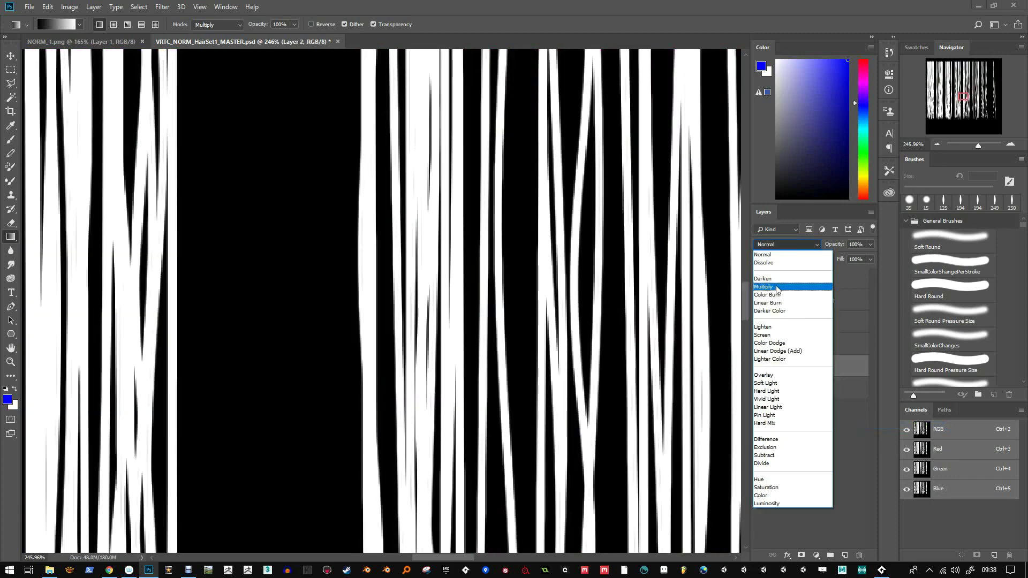
click(778, 293)
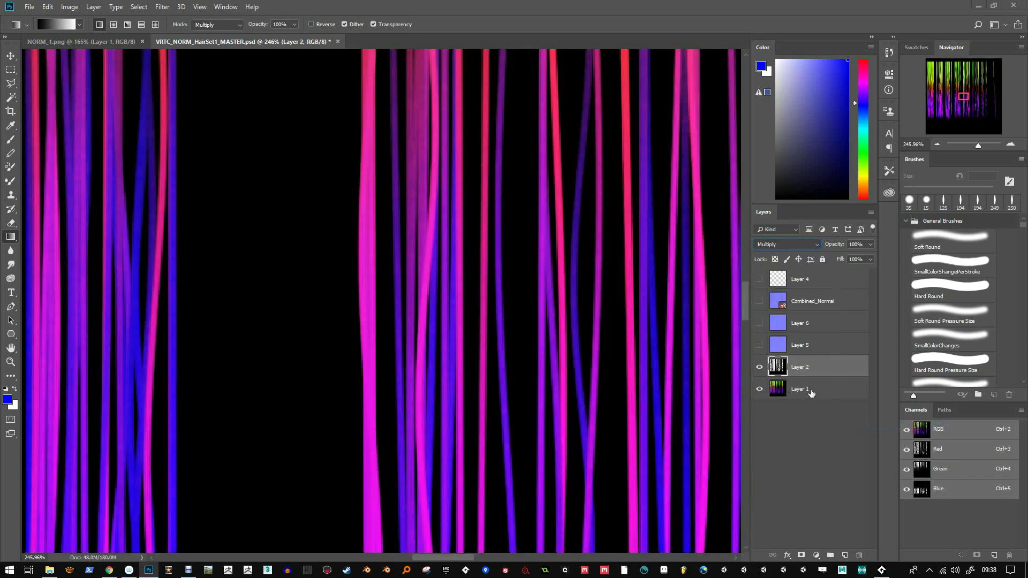
Add a layer mask to Layer 1 and paste the strand pattern into it
click(811, 392)
click(844, 555)
drag(803, 395, 805, 439)
key(ctrl+alt+z)
key(ctrl+alt+z)
click(781, 386)
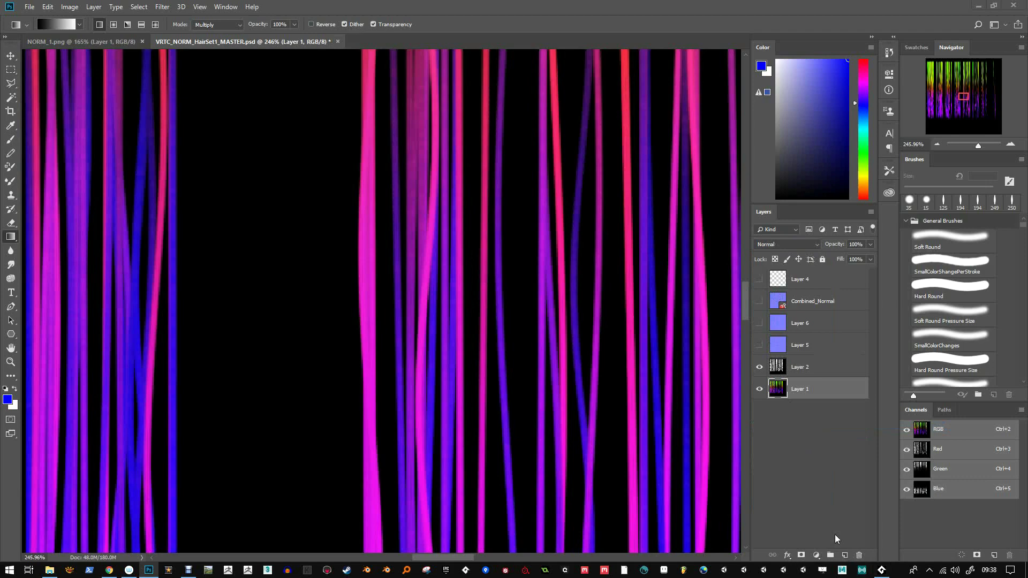
click(802, 555)
alt+click(803, 388)
key(ctrl+v)
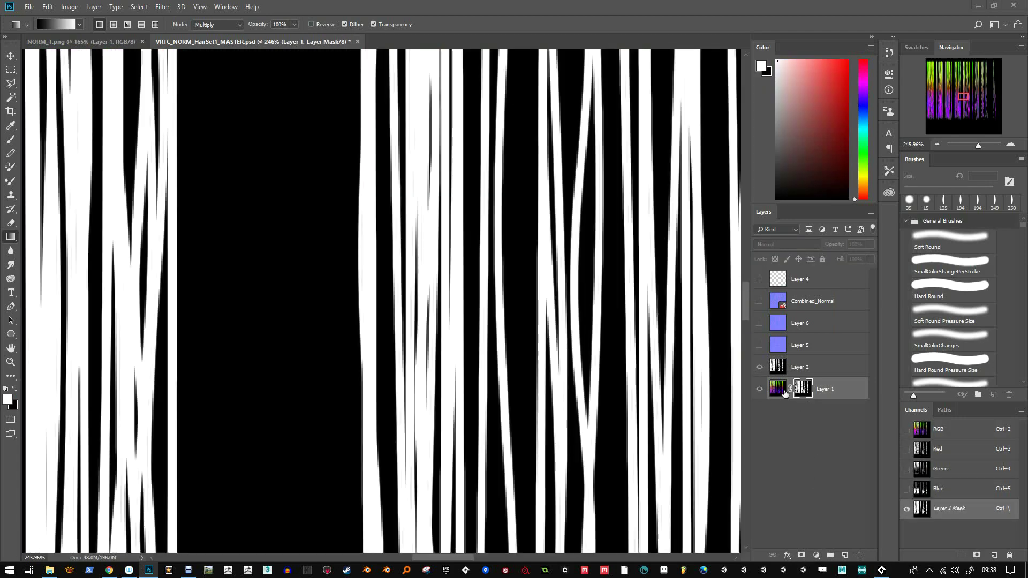
key(ctrl+2)
Hide Layer 2 to reveal the cutout and return to editing Layer 1's pixels
click(759, 367)
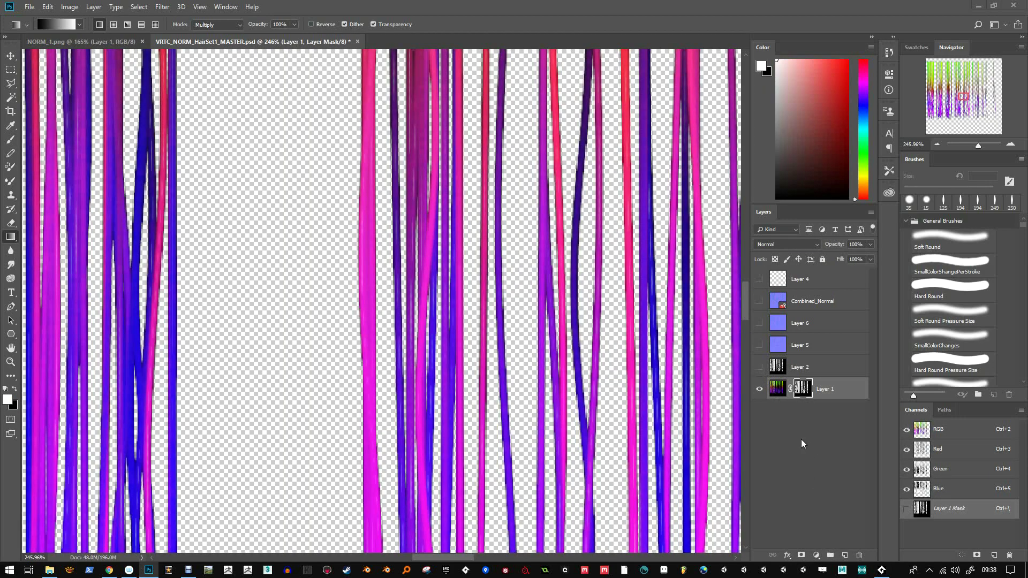
key(ctrl+2)
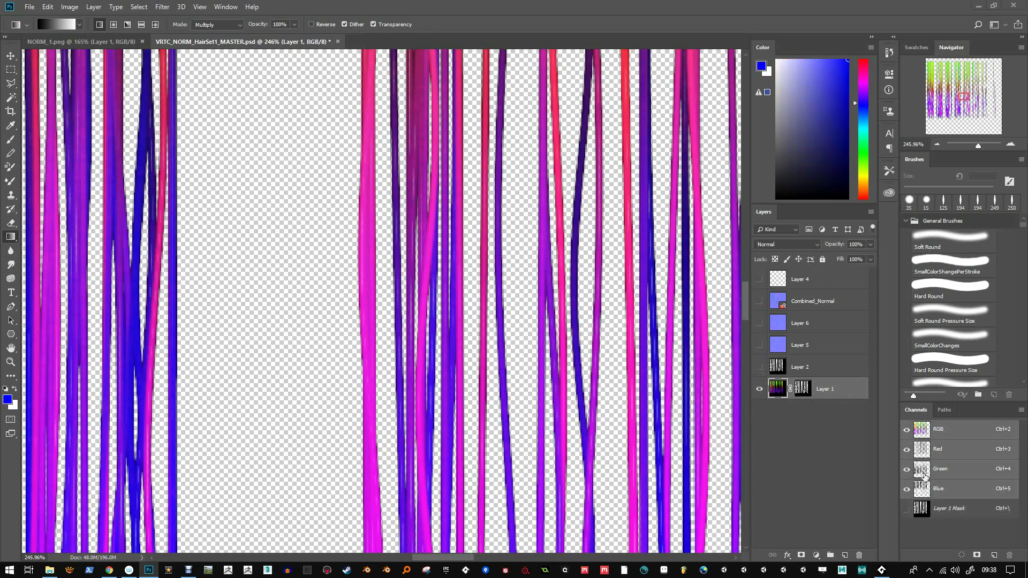
click(845, 556)
key(ctrl+z)
click(816, 555)
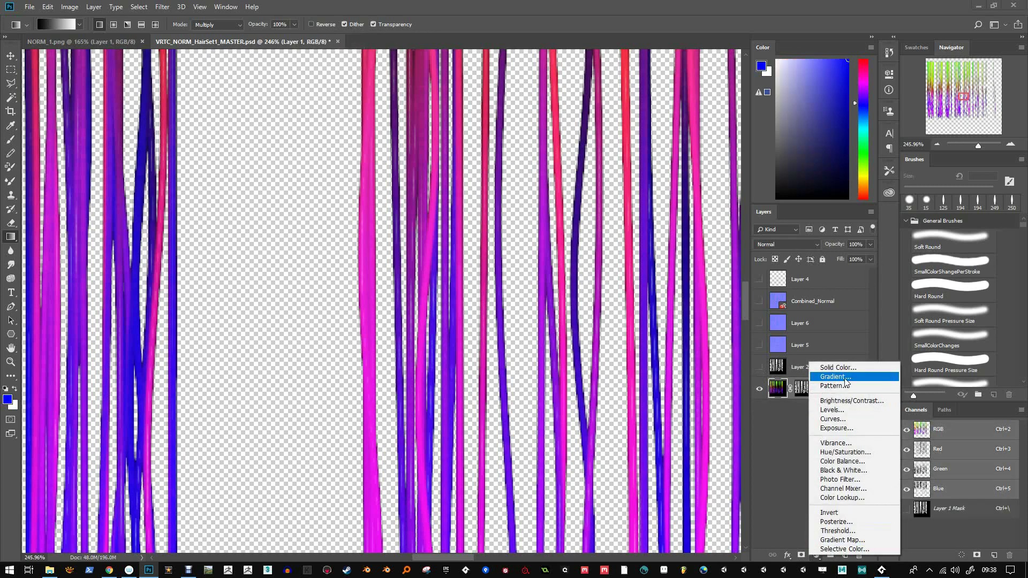
Add a Solid Color fill layer beneath Layer 1, set to pale grey-lavender #b8b8d1
click(827, 363)
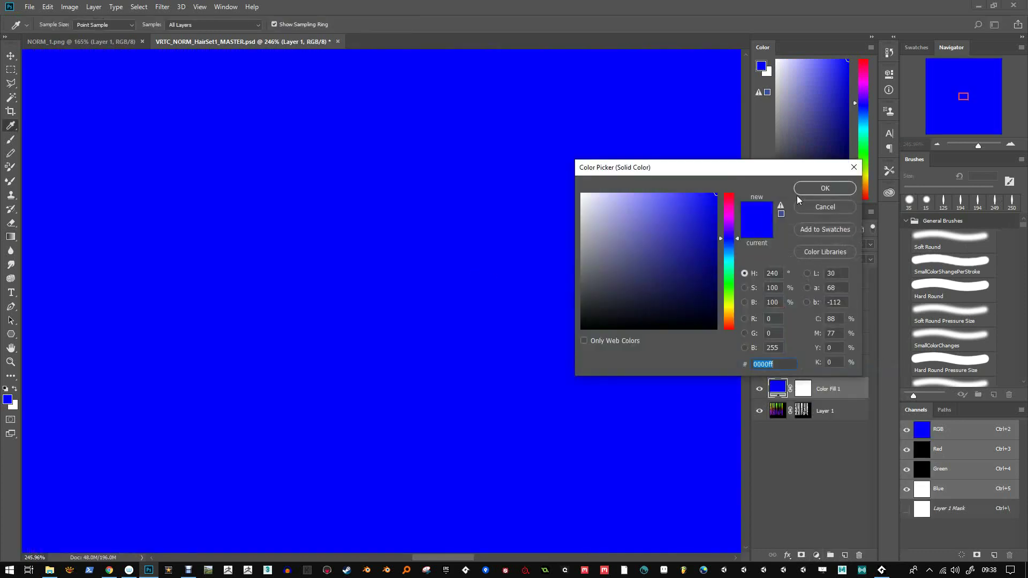
click(825, 187)
drag(820, 389, 821, 449)
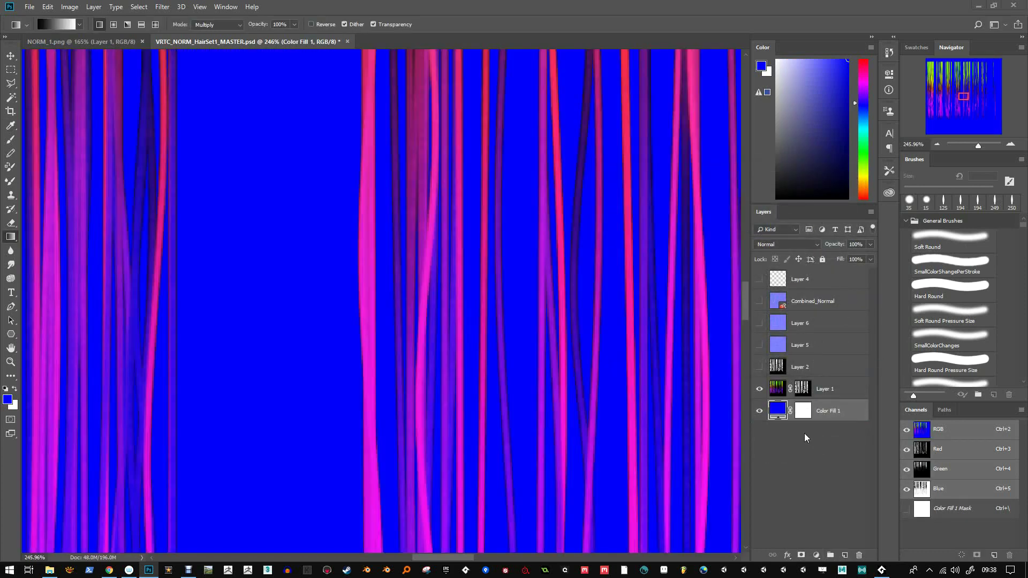
double_click(777, 412)
drag(664, 268, 594, 221)
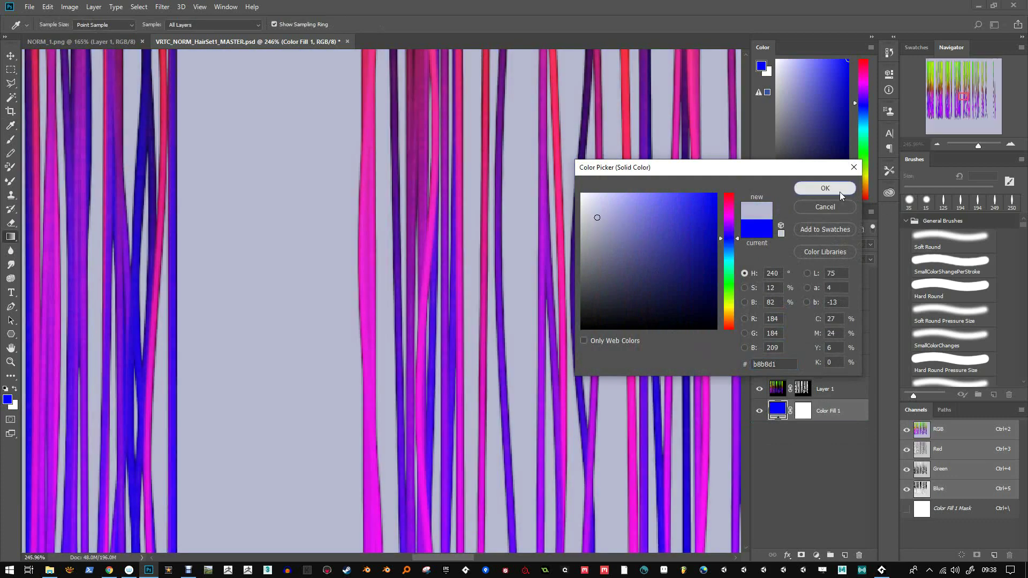
click(824, 188)
Apply Levels to Layer 1 with white input 242
click(778, 392)
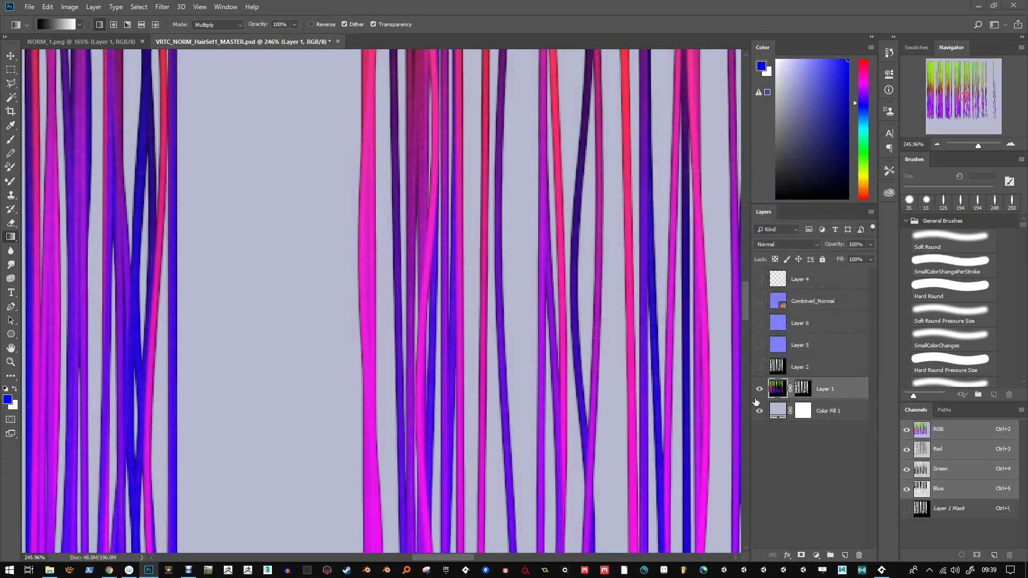
key(ctrl+l)
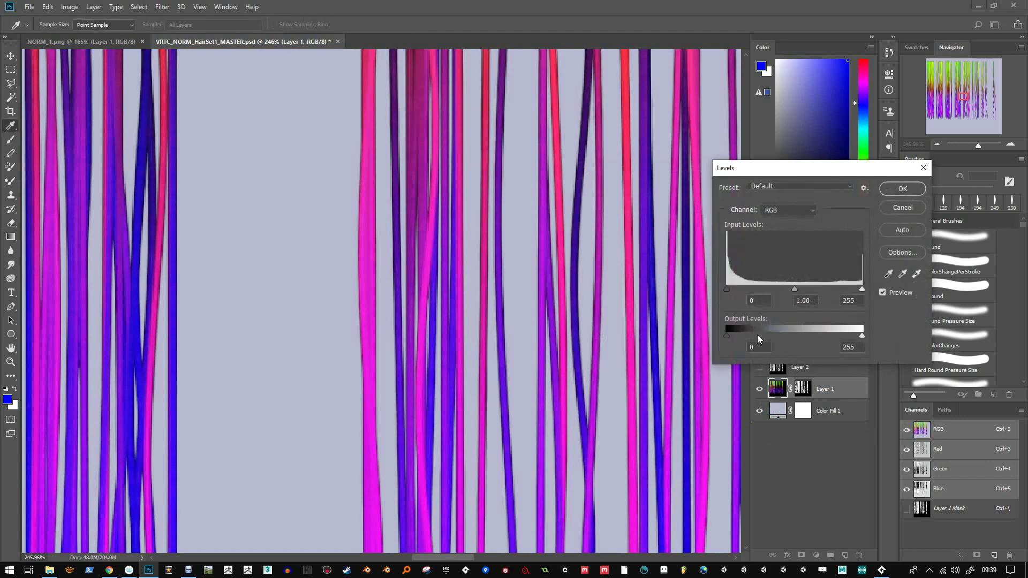
drag(861, 289, 782, 287)
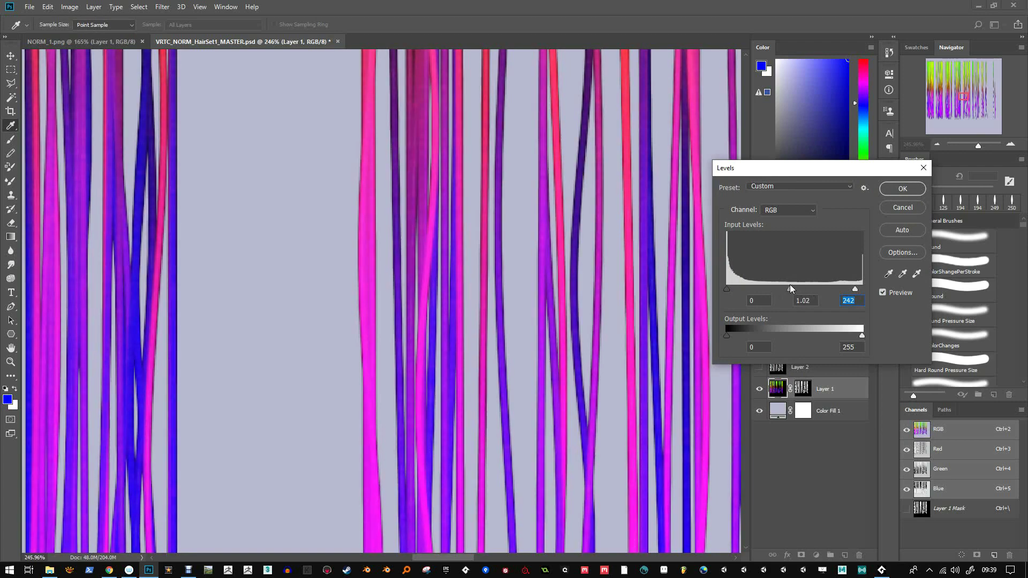
key(Return)
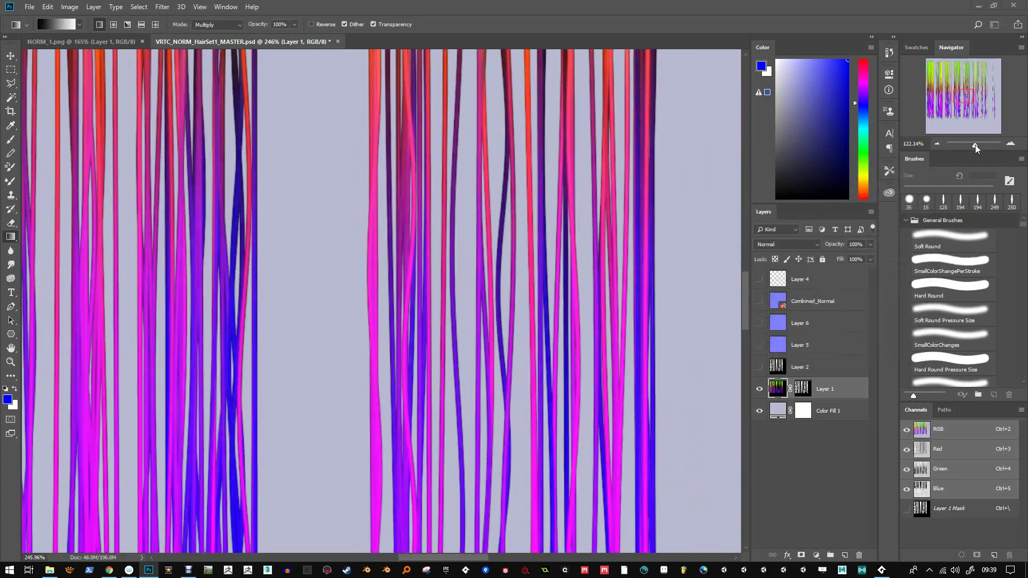